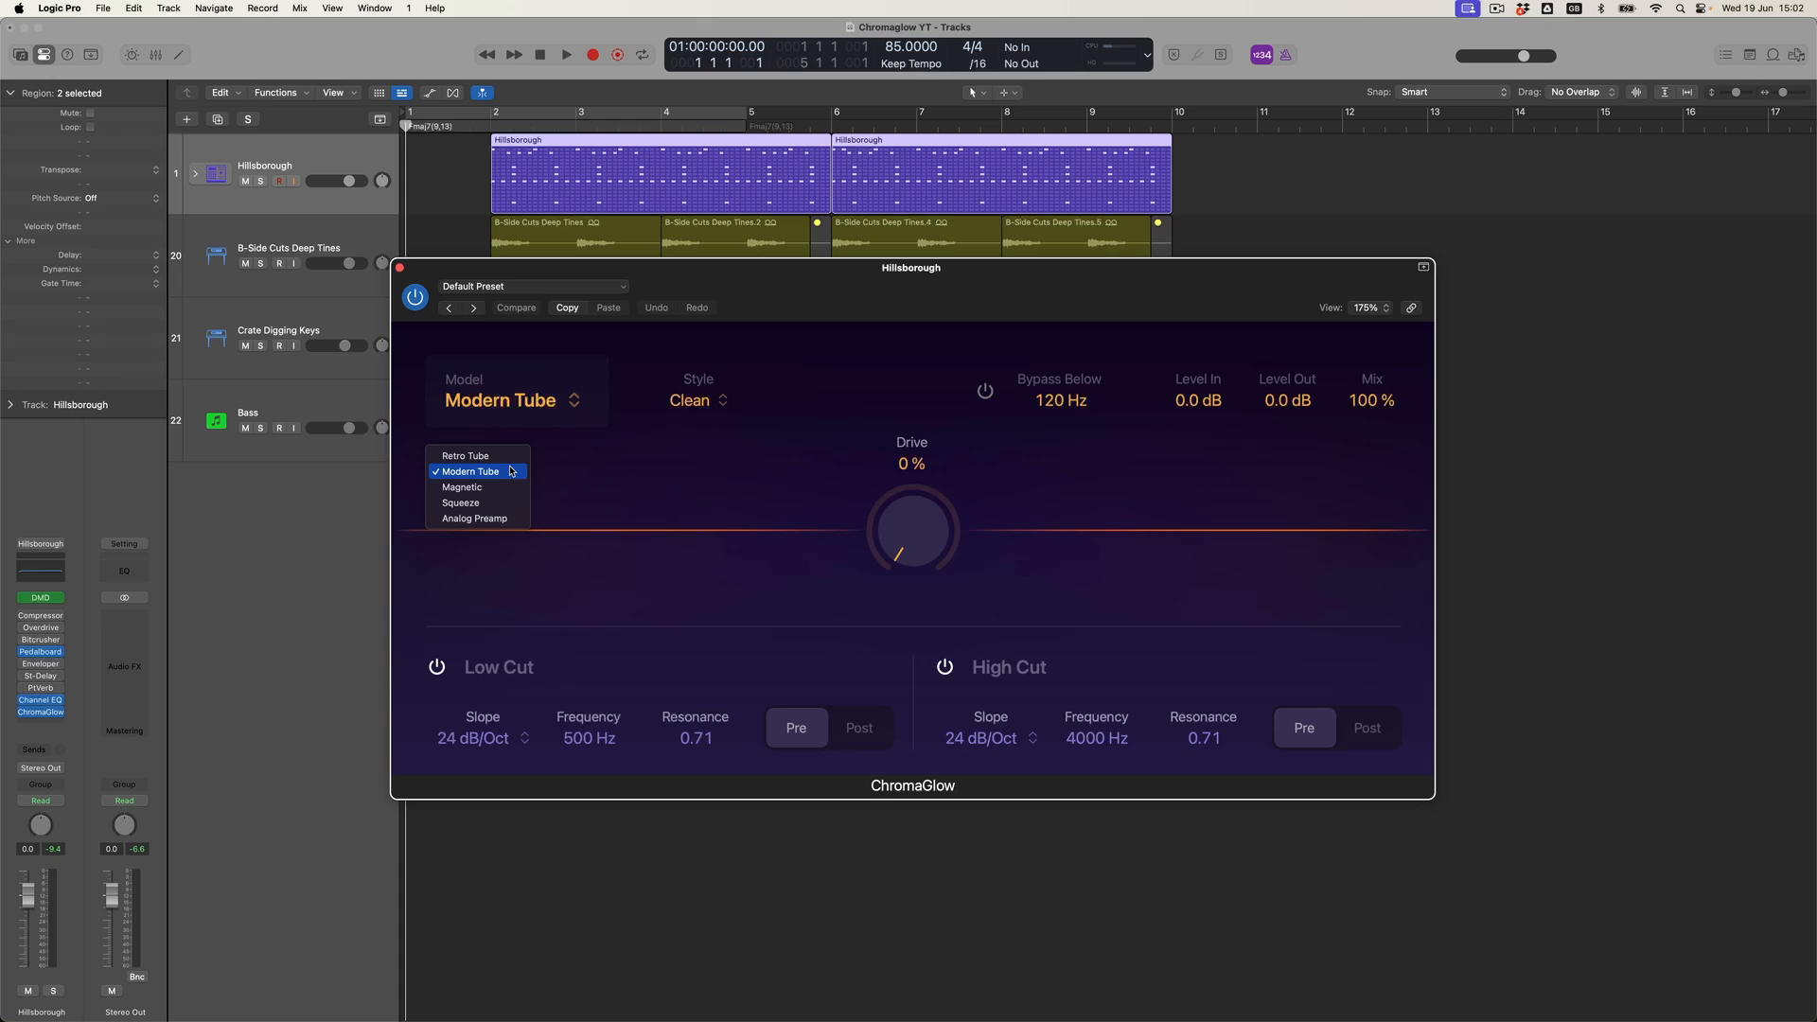
- Choose the Magnetic model in ChromaGlow and solo the Hillsborough track
left_click(496, 487)
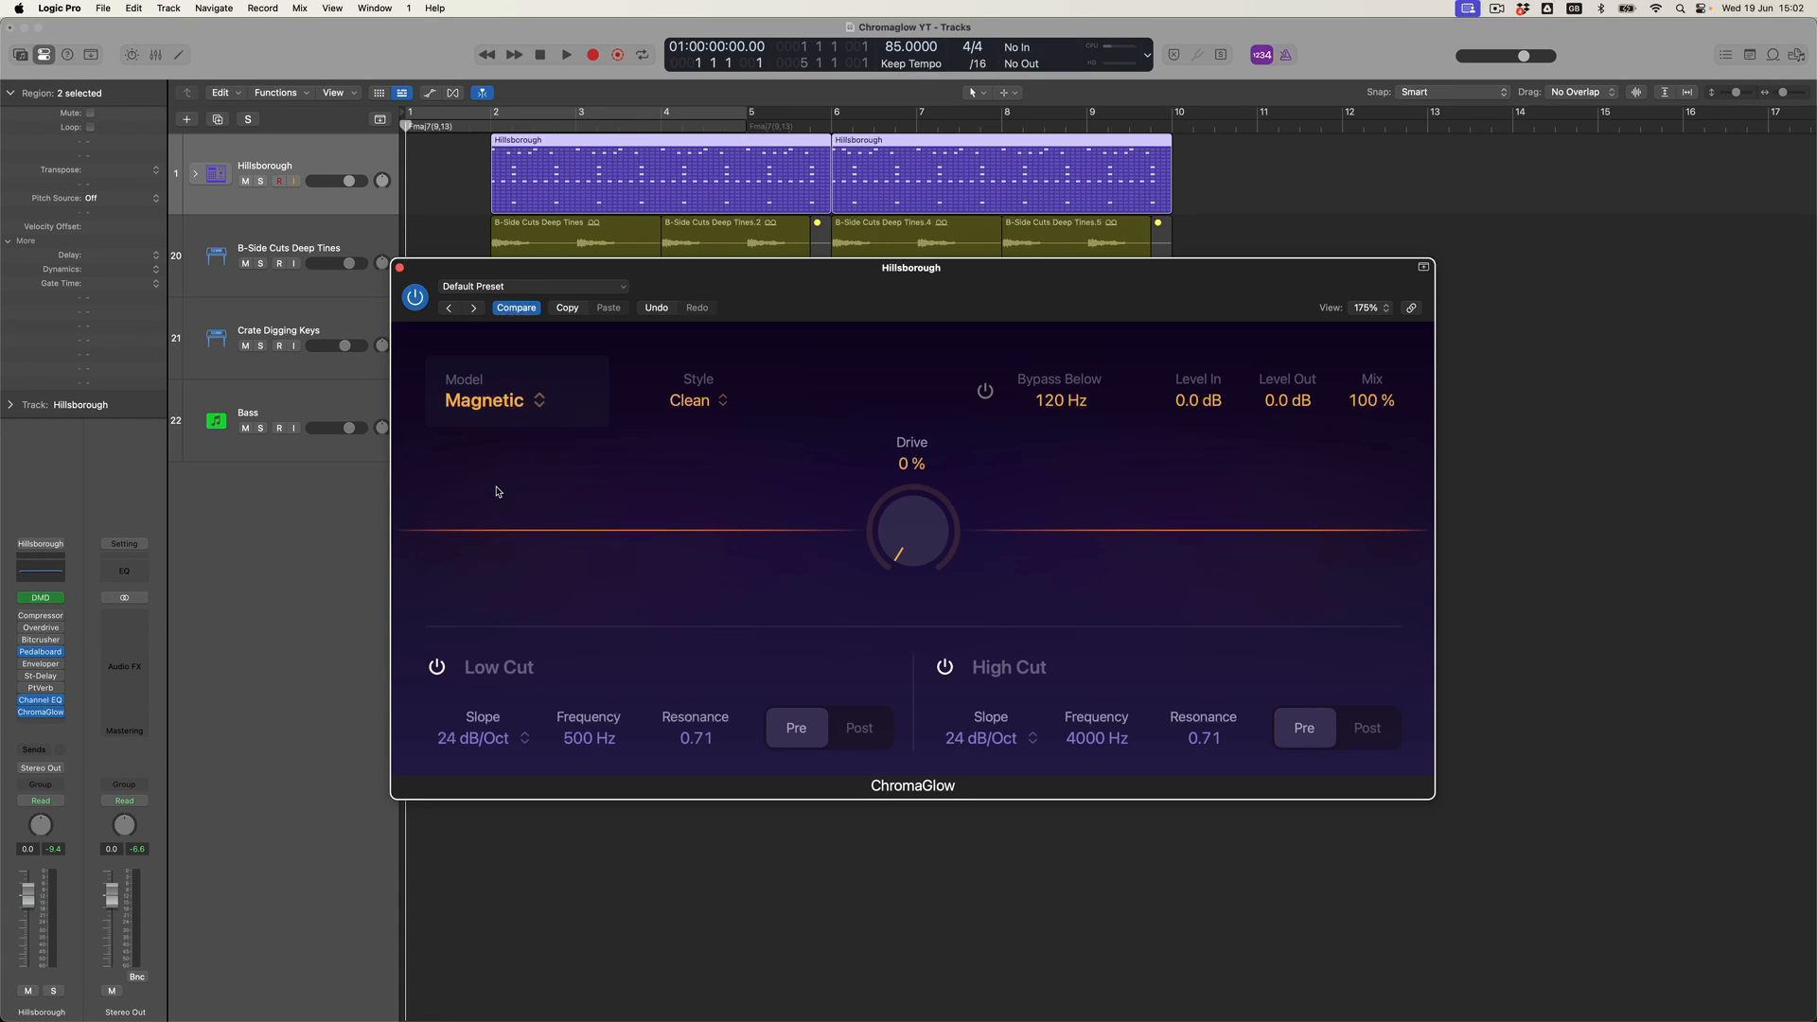
left_click(261, 182)
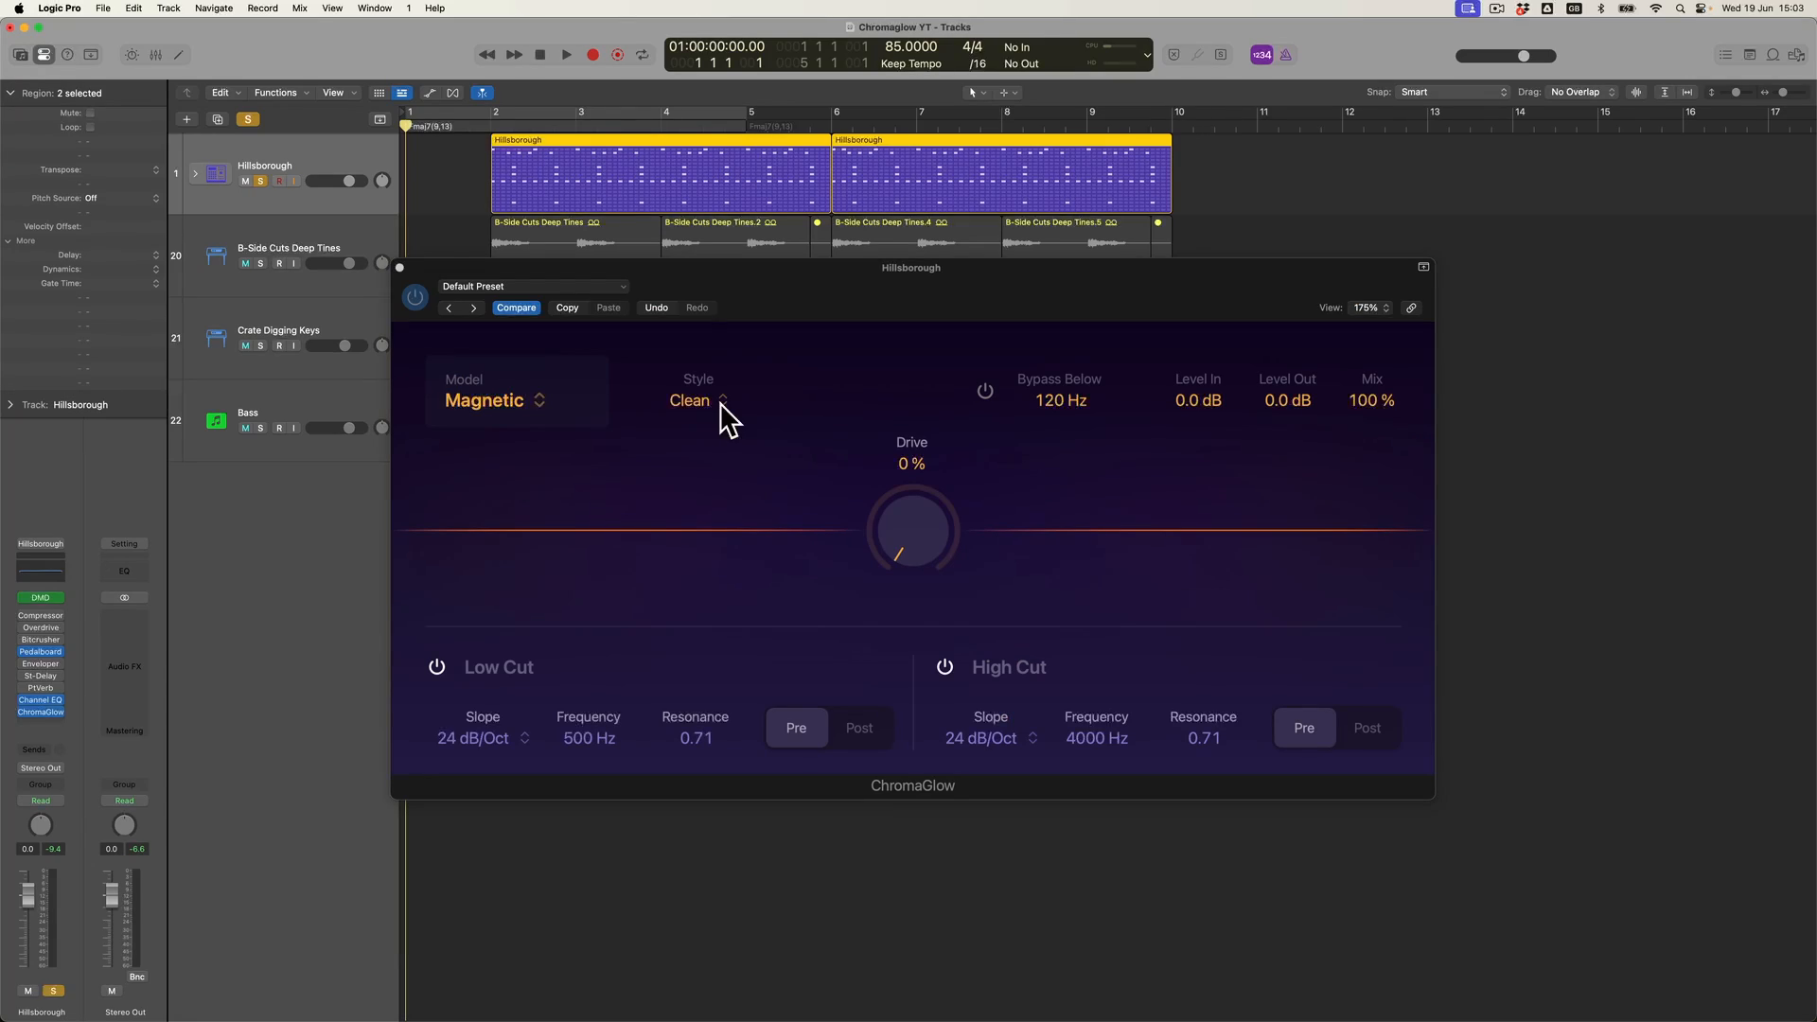
- Set the Magnetic model's style to Colorful
left_click(721, 401)
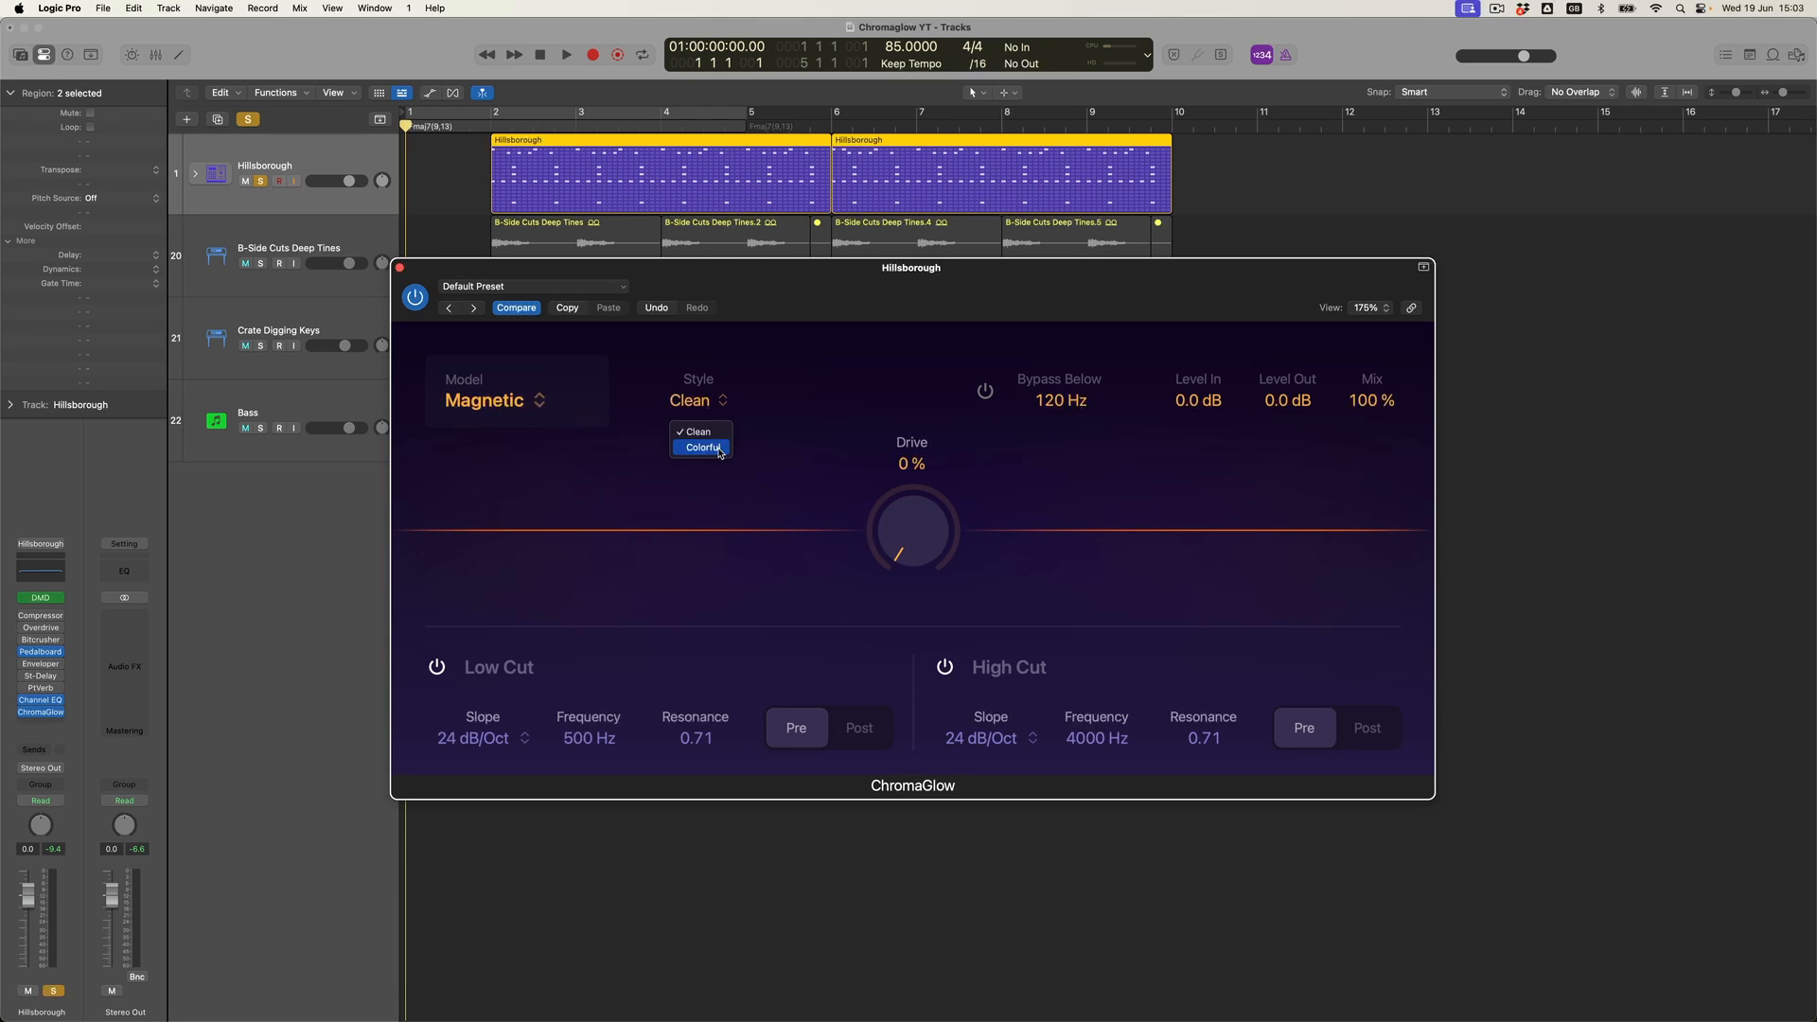
left_click(719, 449)
- Try the Squeeze model and look through its style options before returning to the Magnetic model
left_click(539, 401)
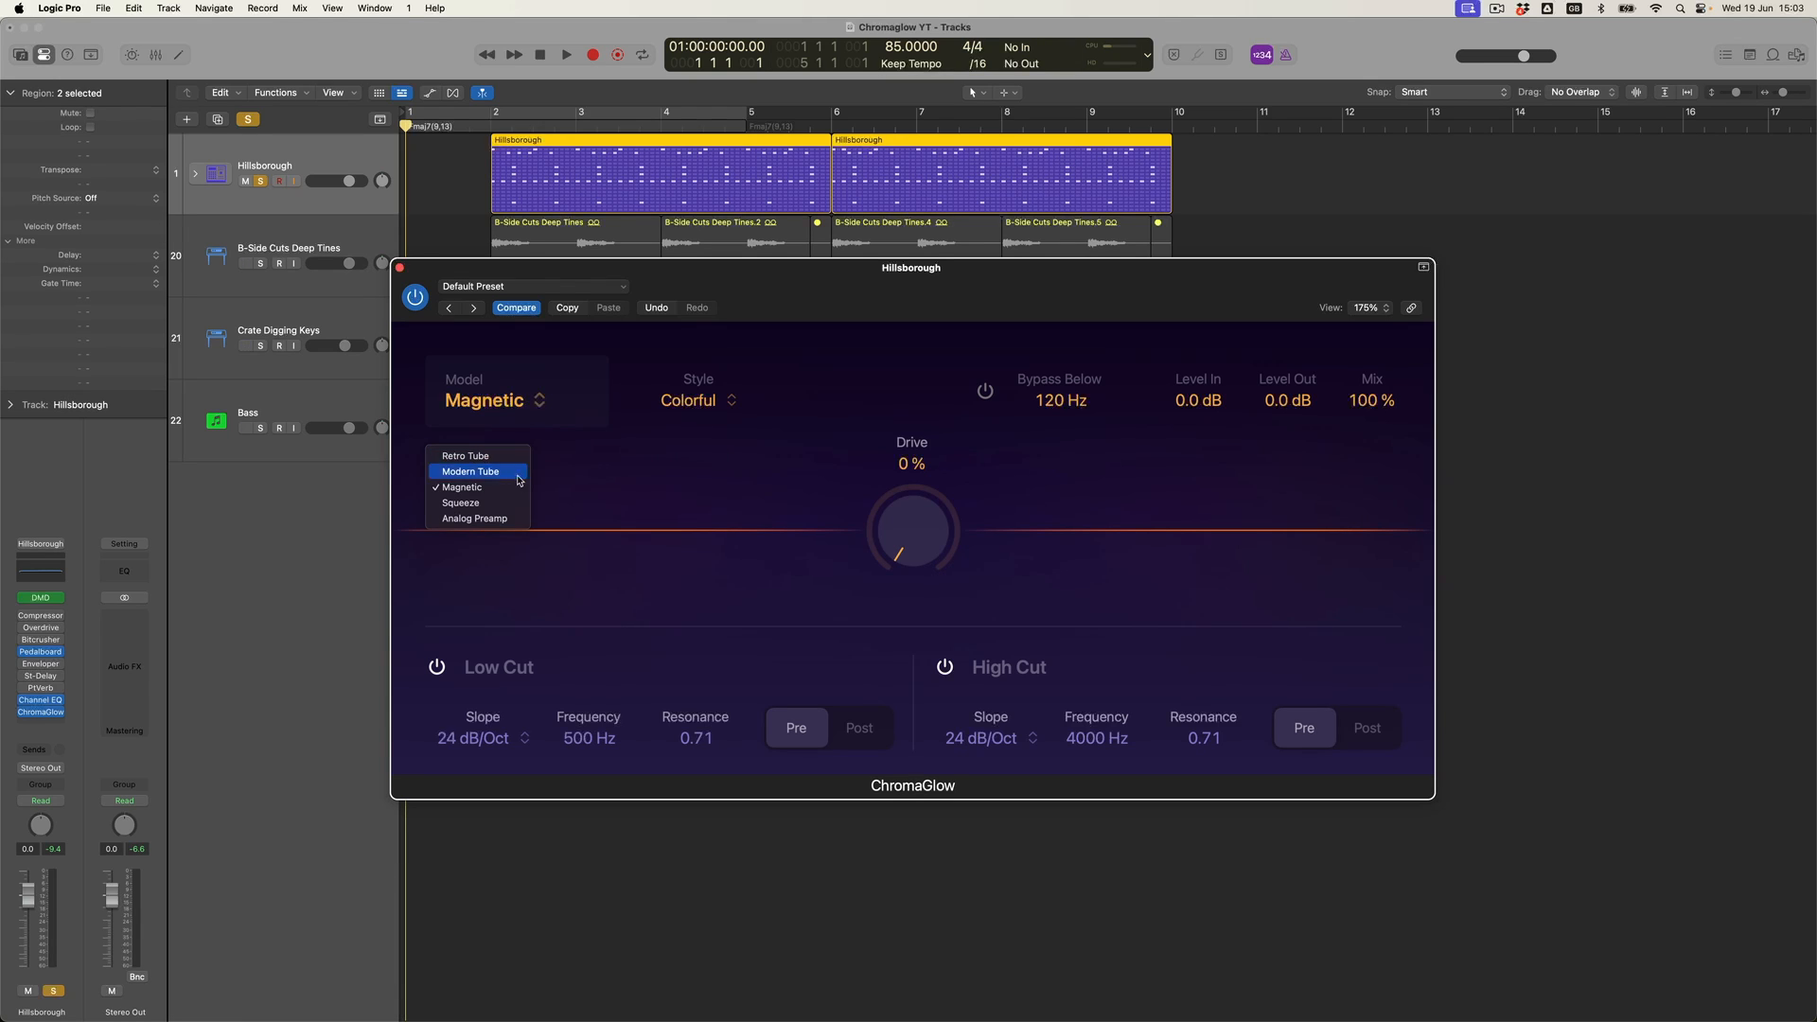
left_click(508, 503)
left_click(743, 401)
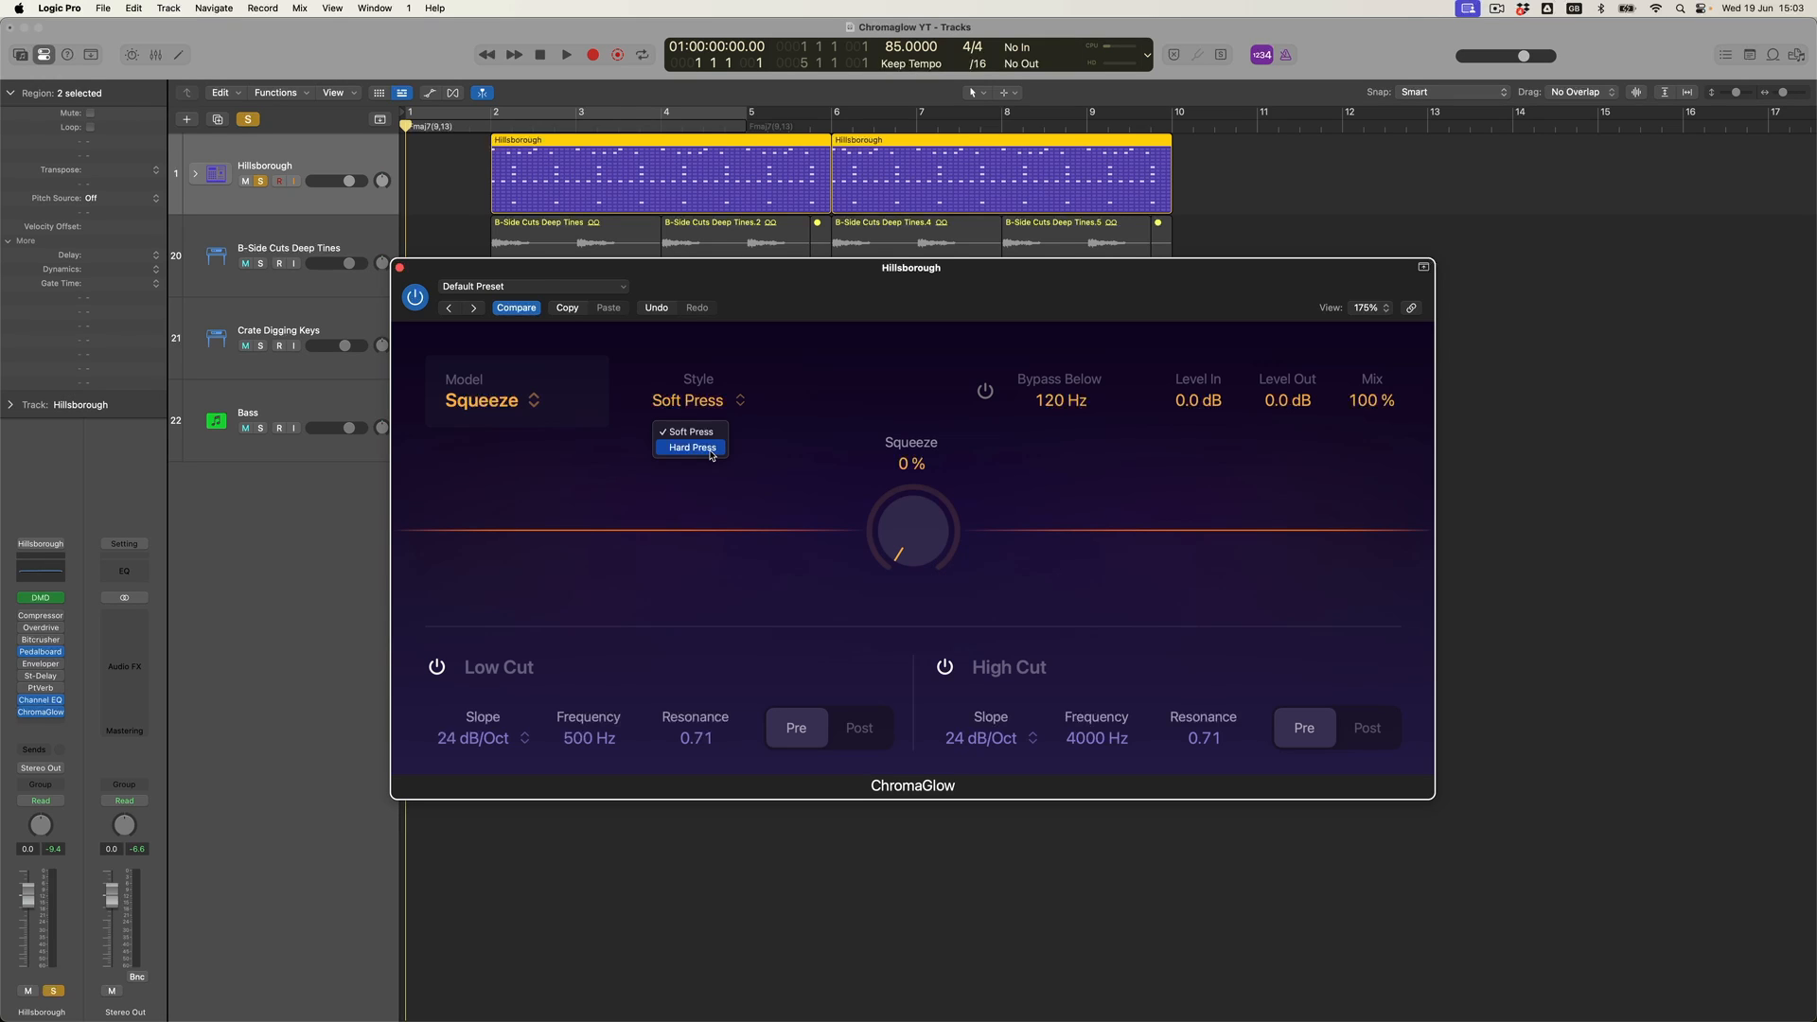
left_click(856, 406)
left_click(536, 405)
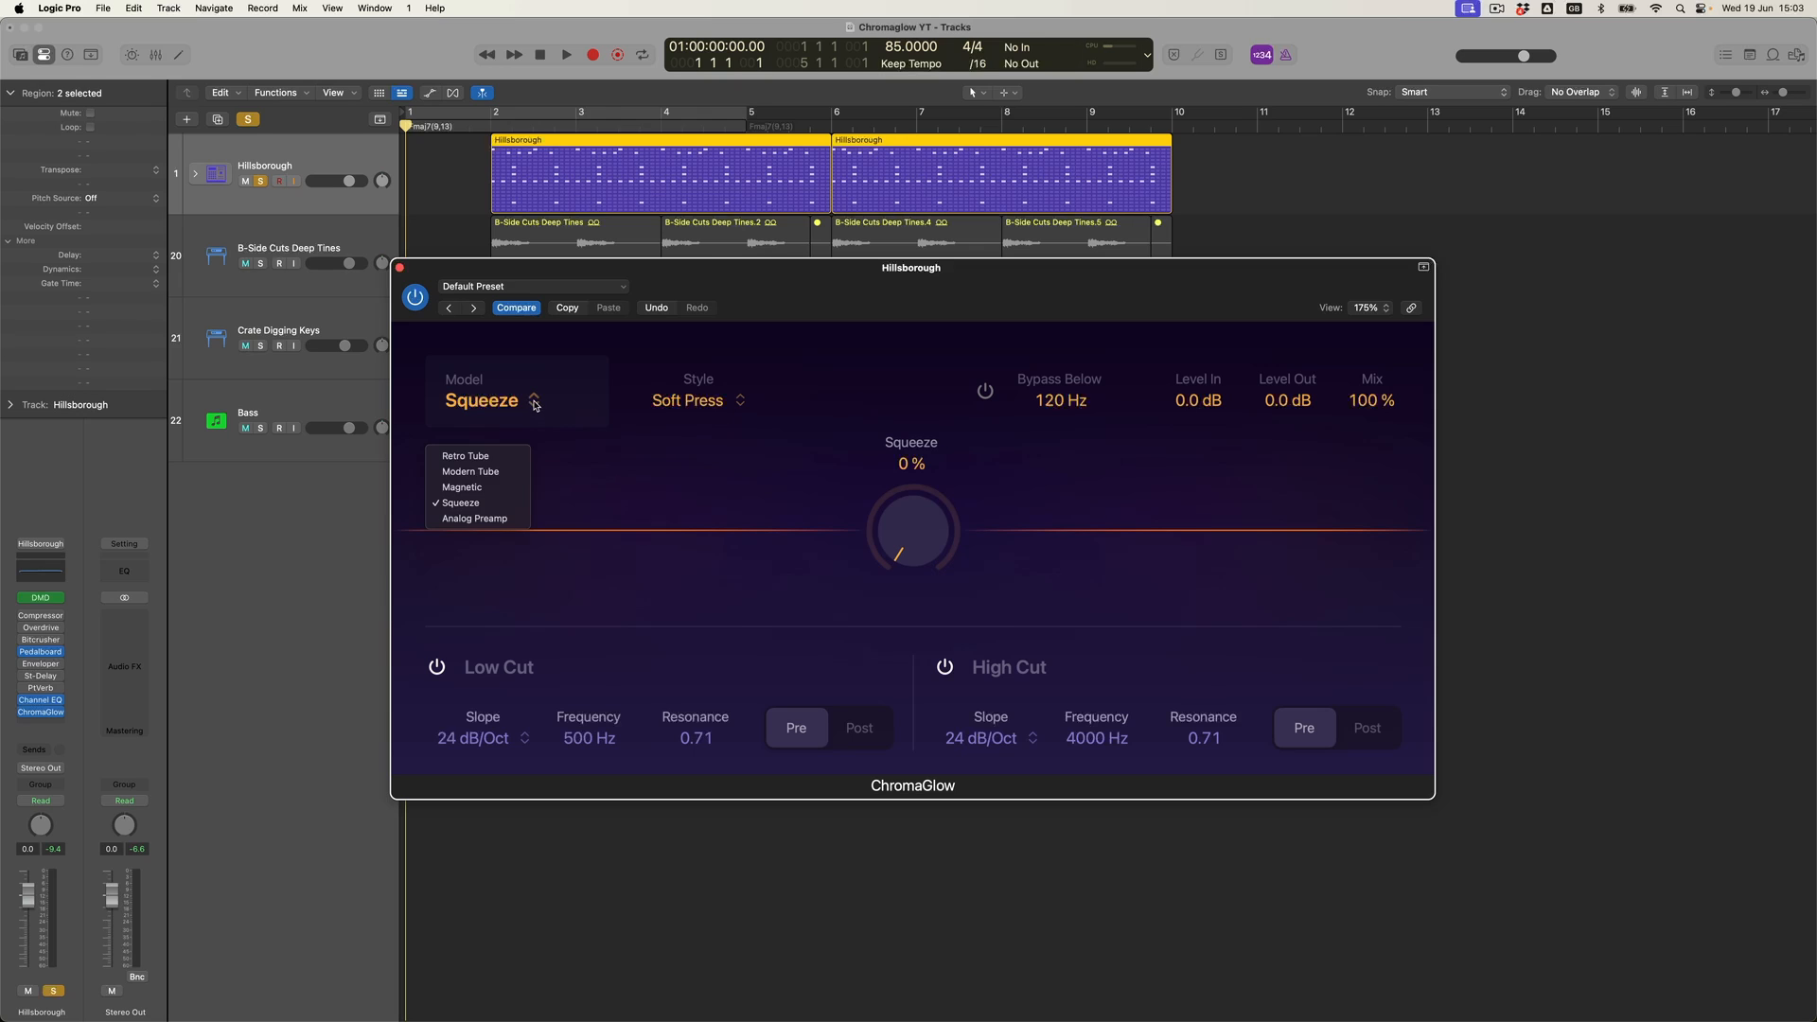
left_click(501, 487)
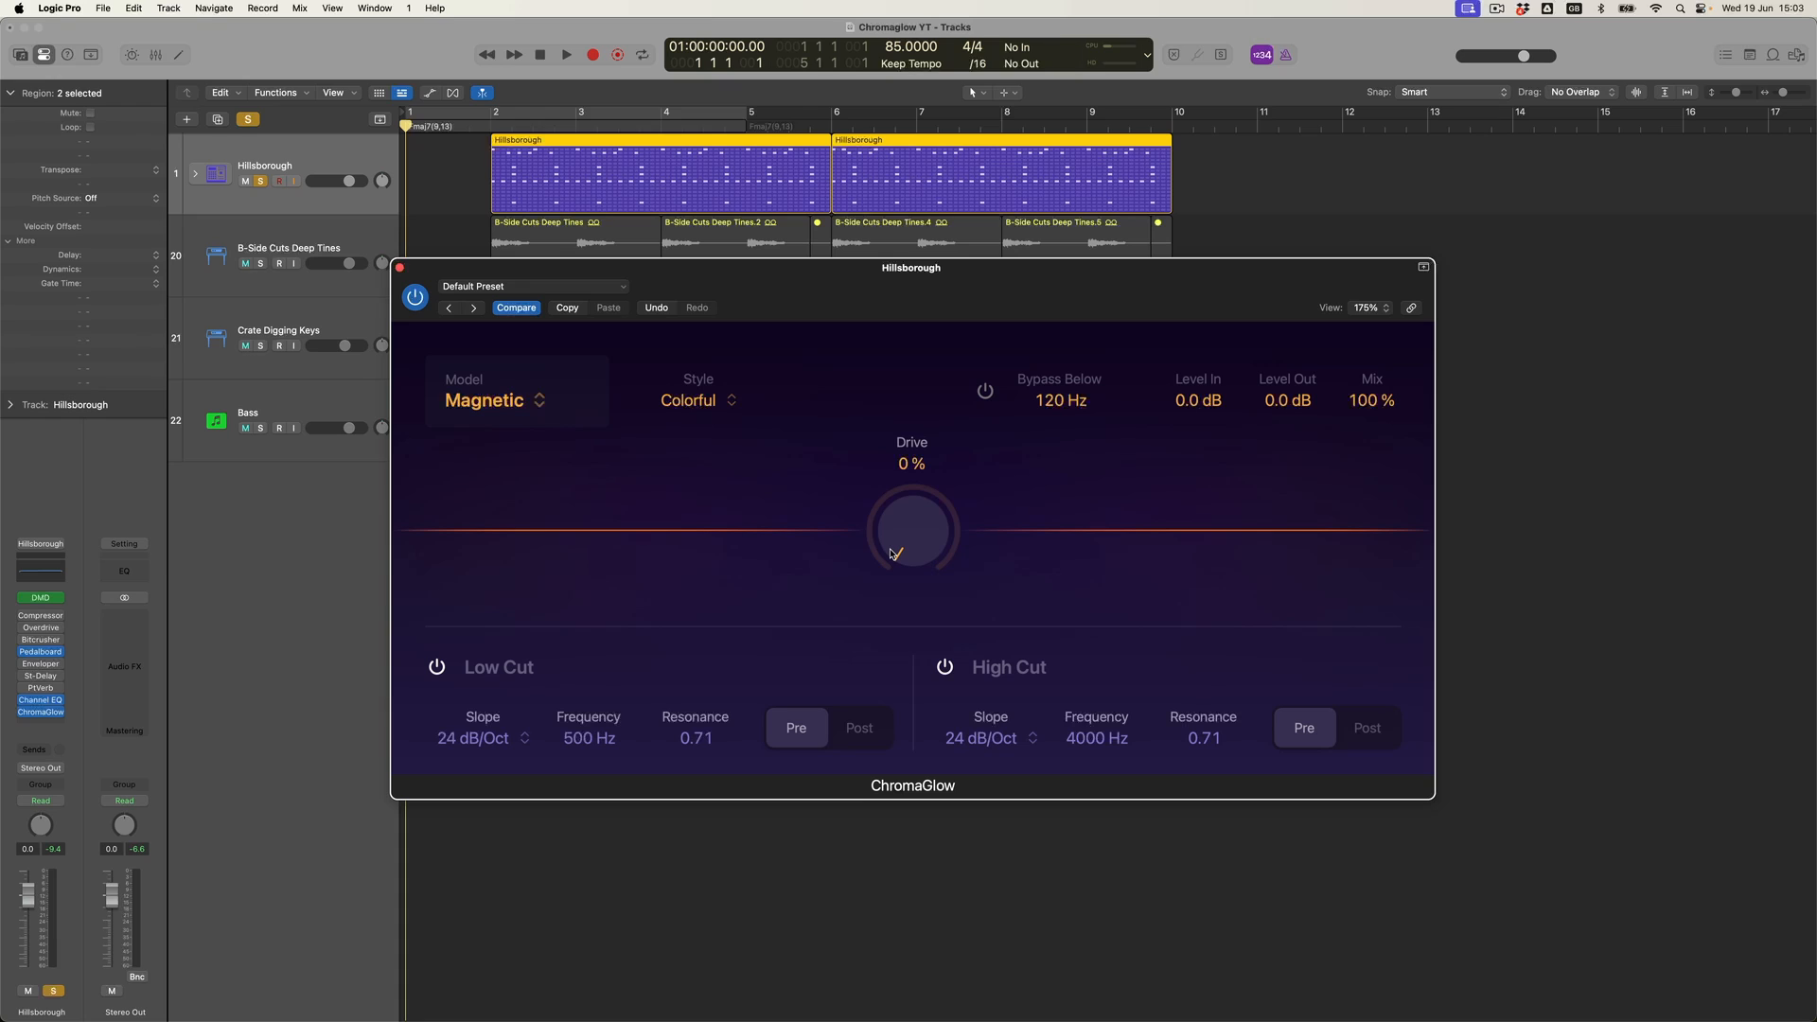
- Play the track while sweeping the Drive knob, settling it at 53 %
key("space")
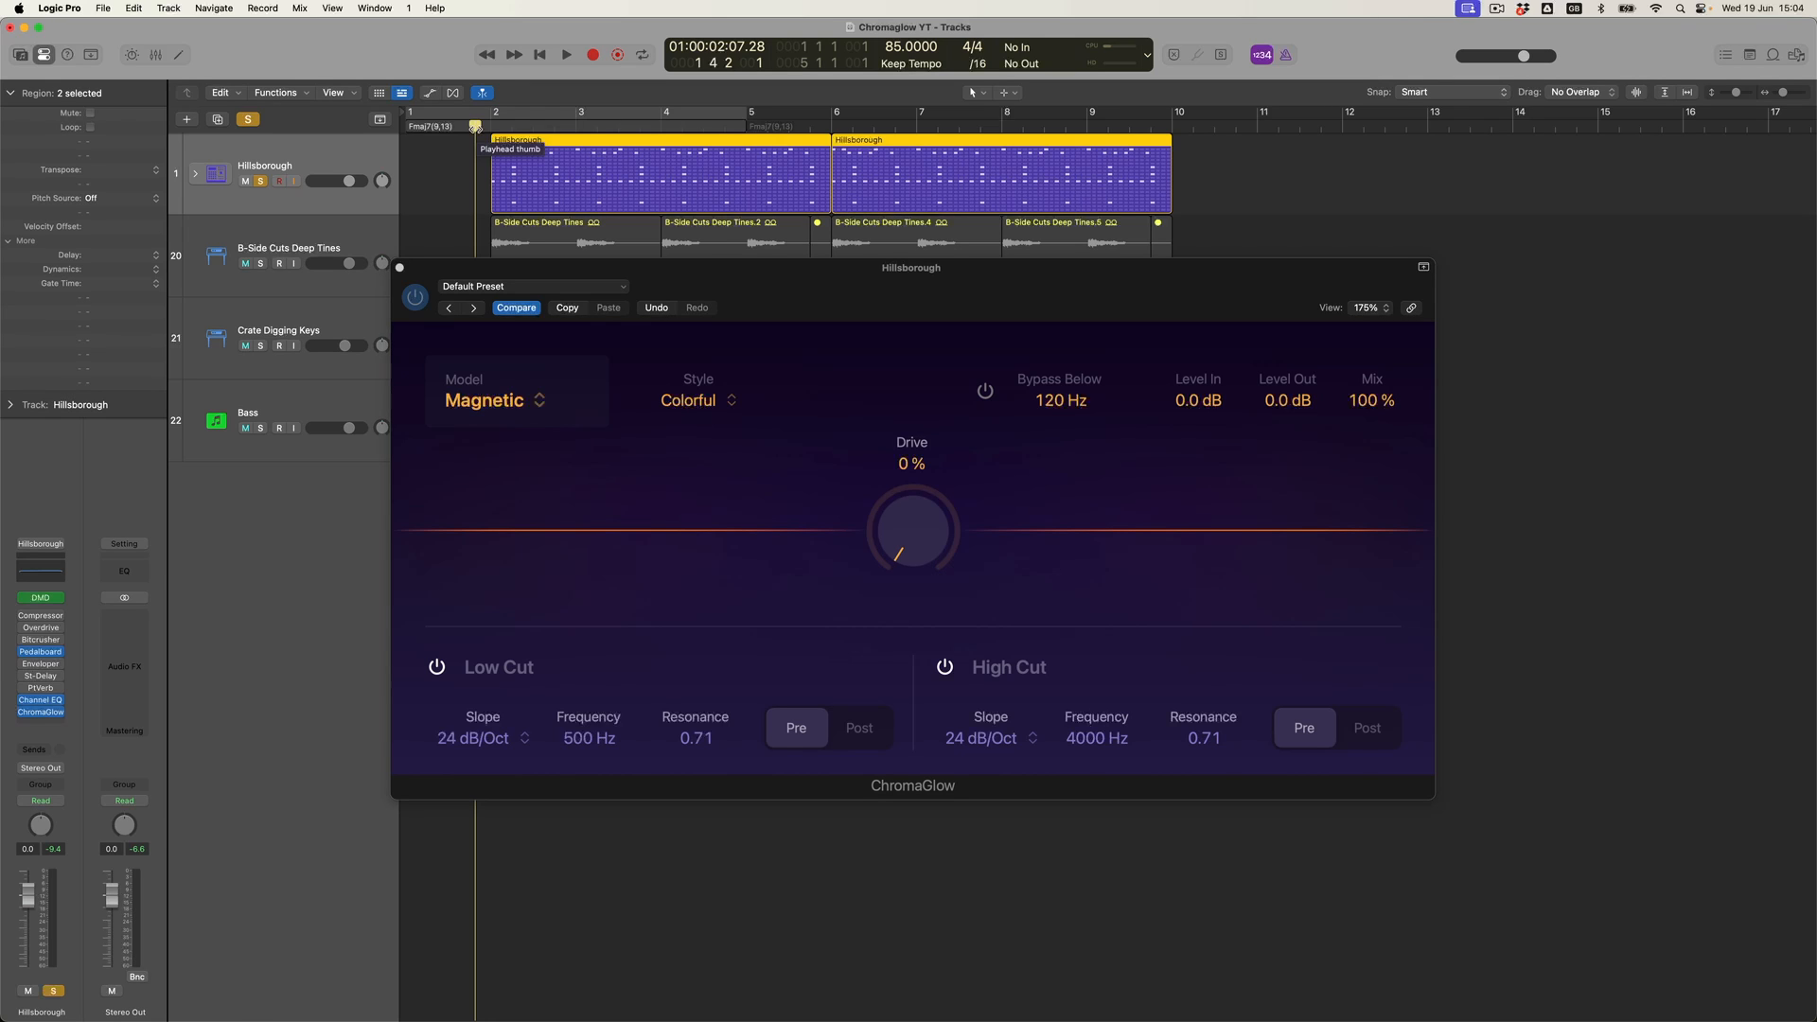
key("space")
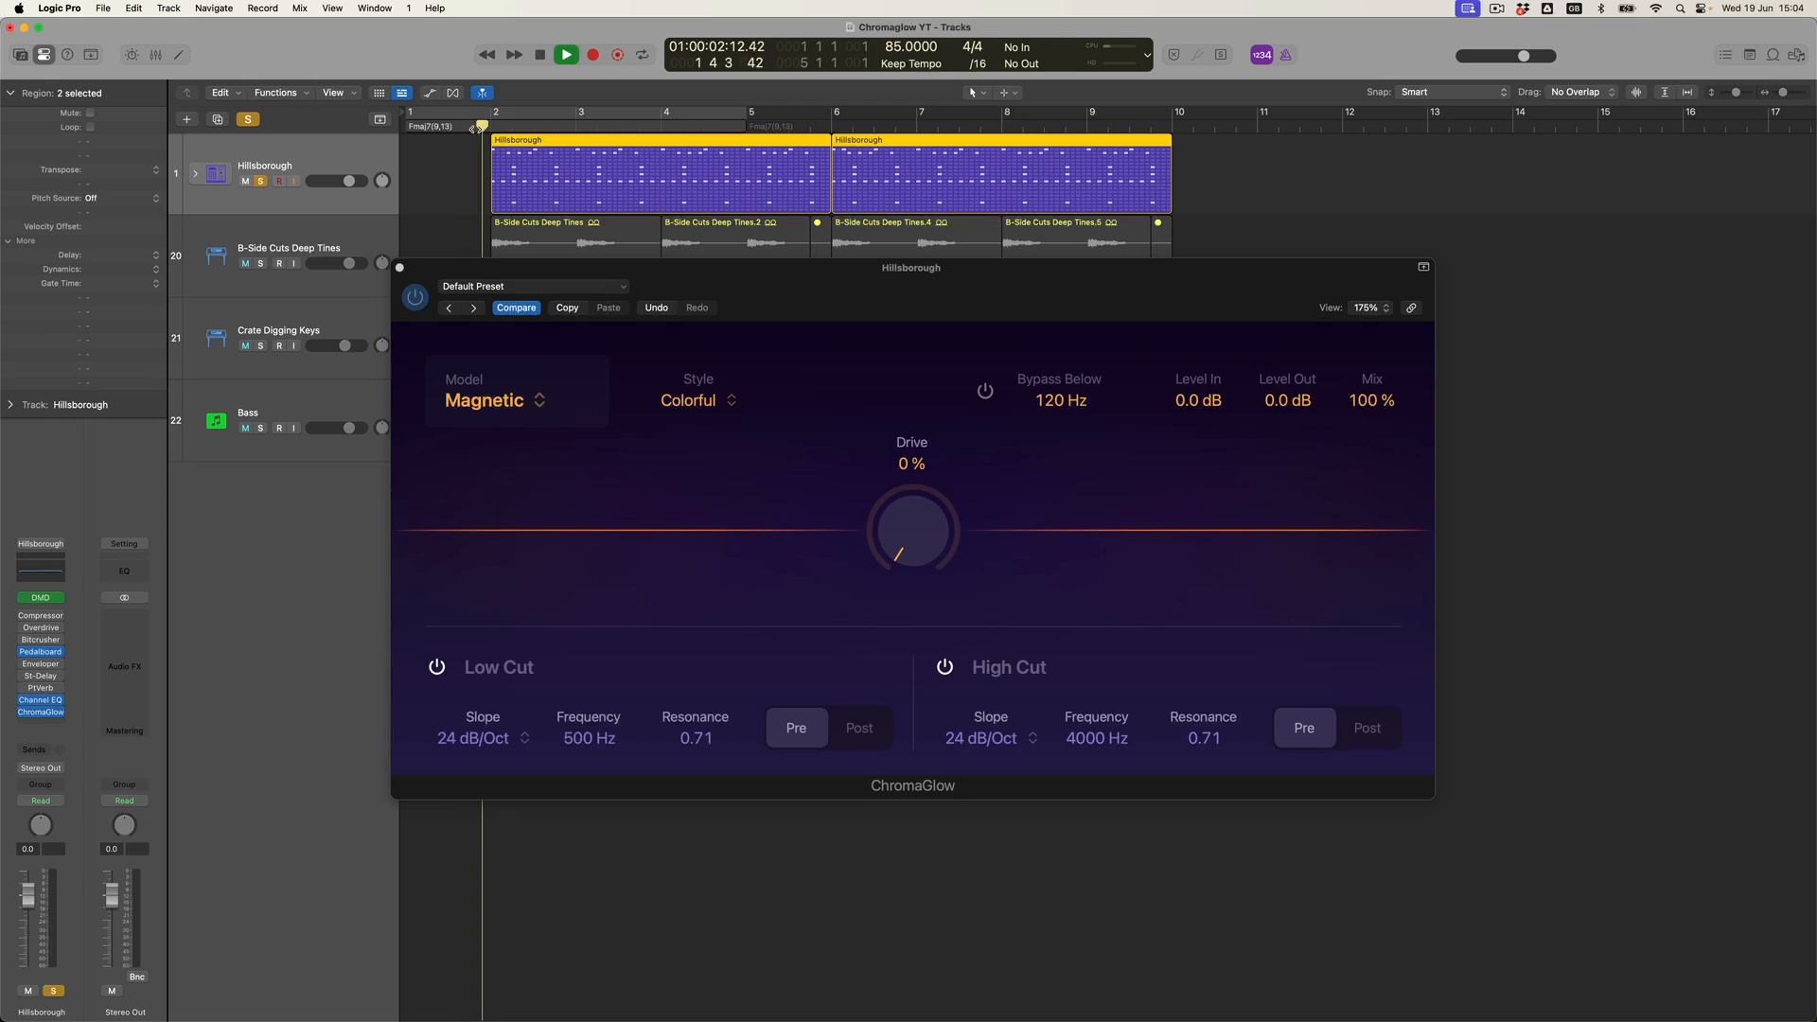
left_click(914, 515)
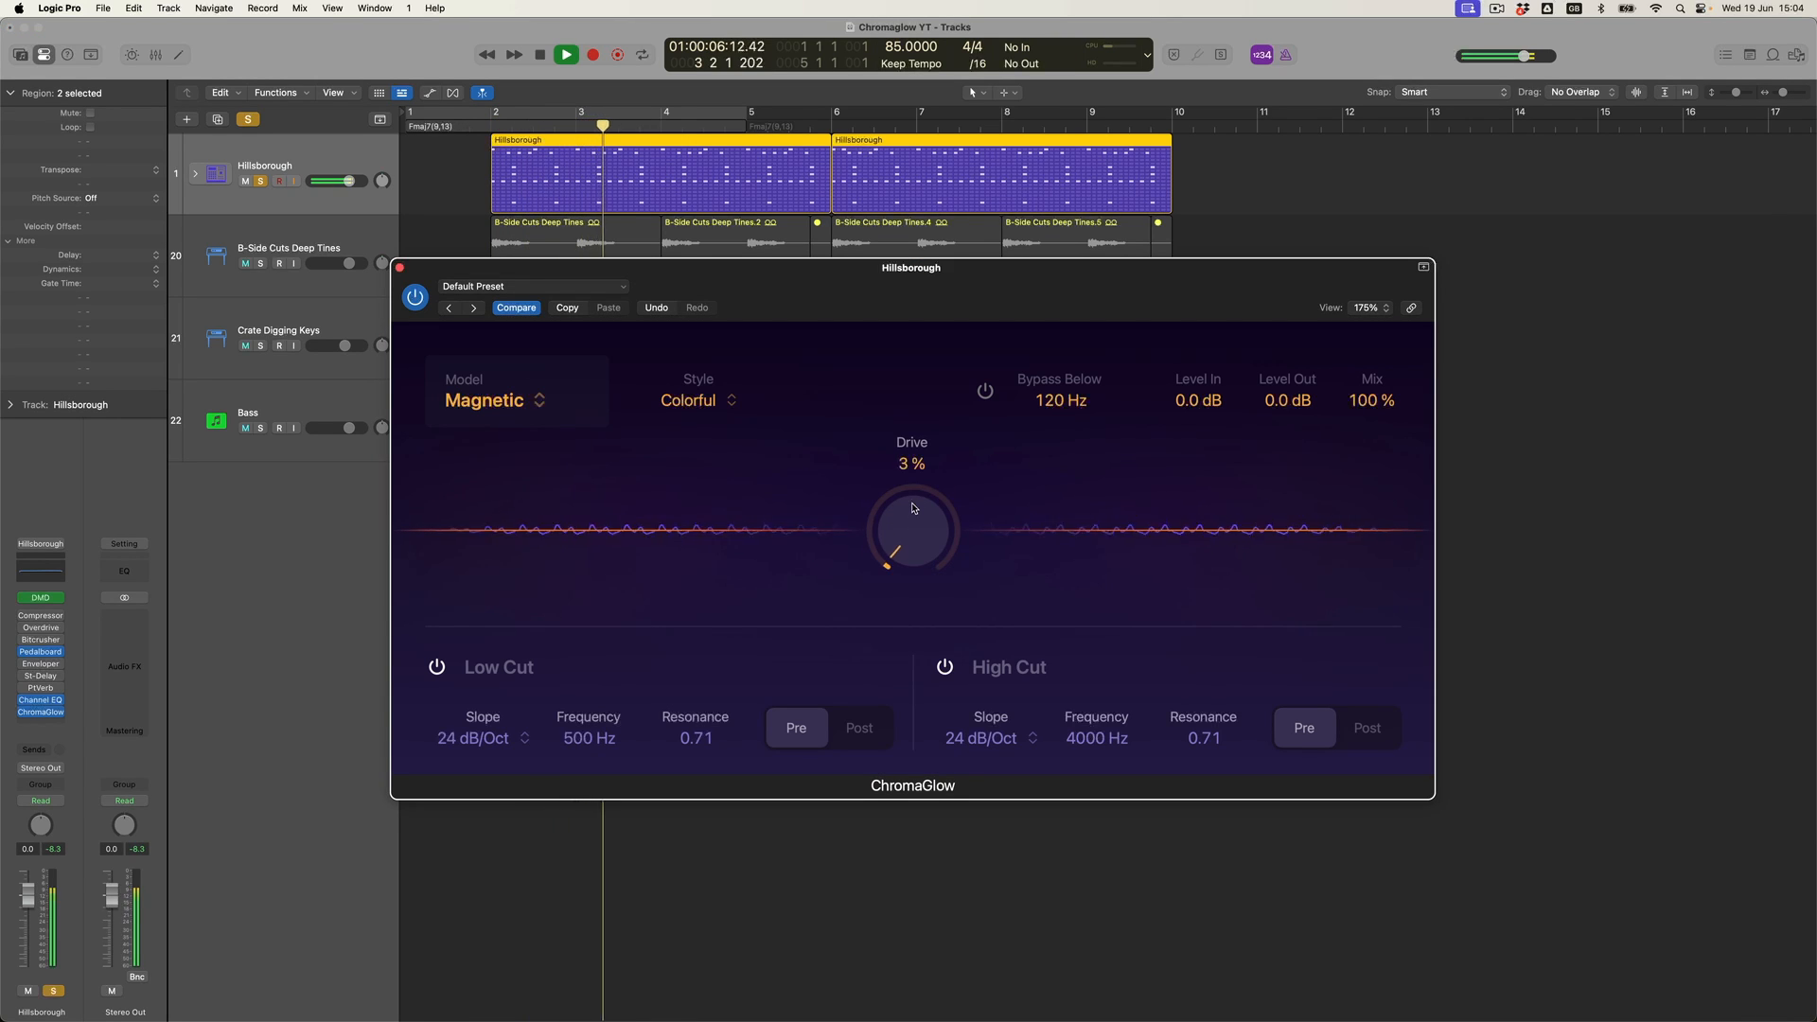
left_click_drag(916, 506, 893, 273)
left_click_drag(900, 495, 876, 362)
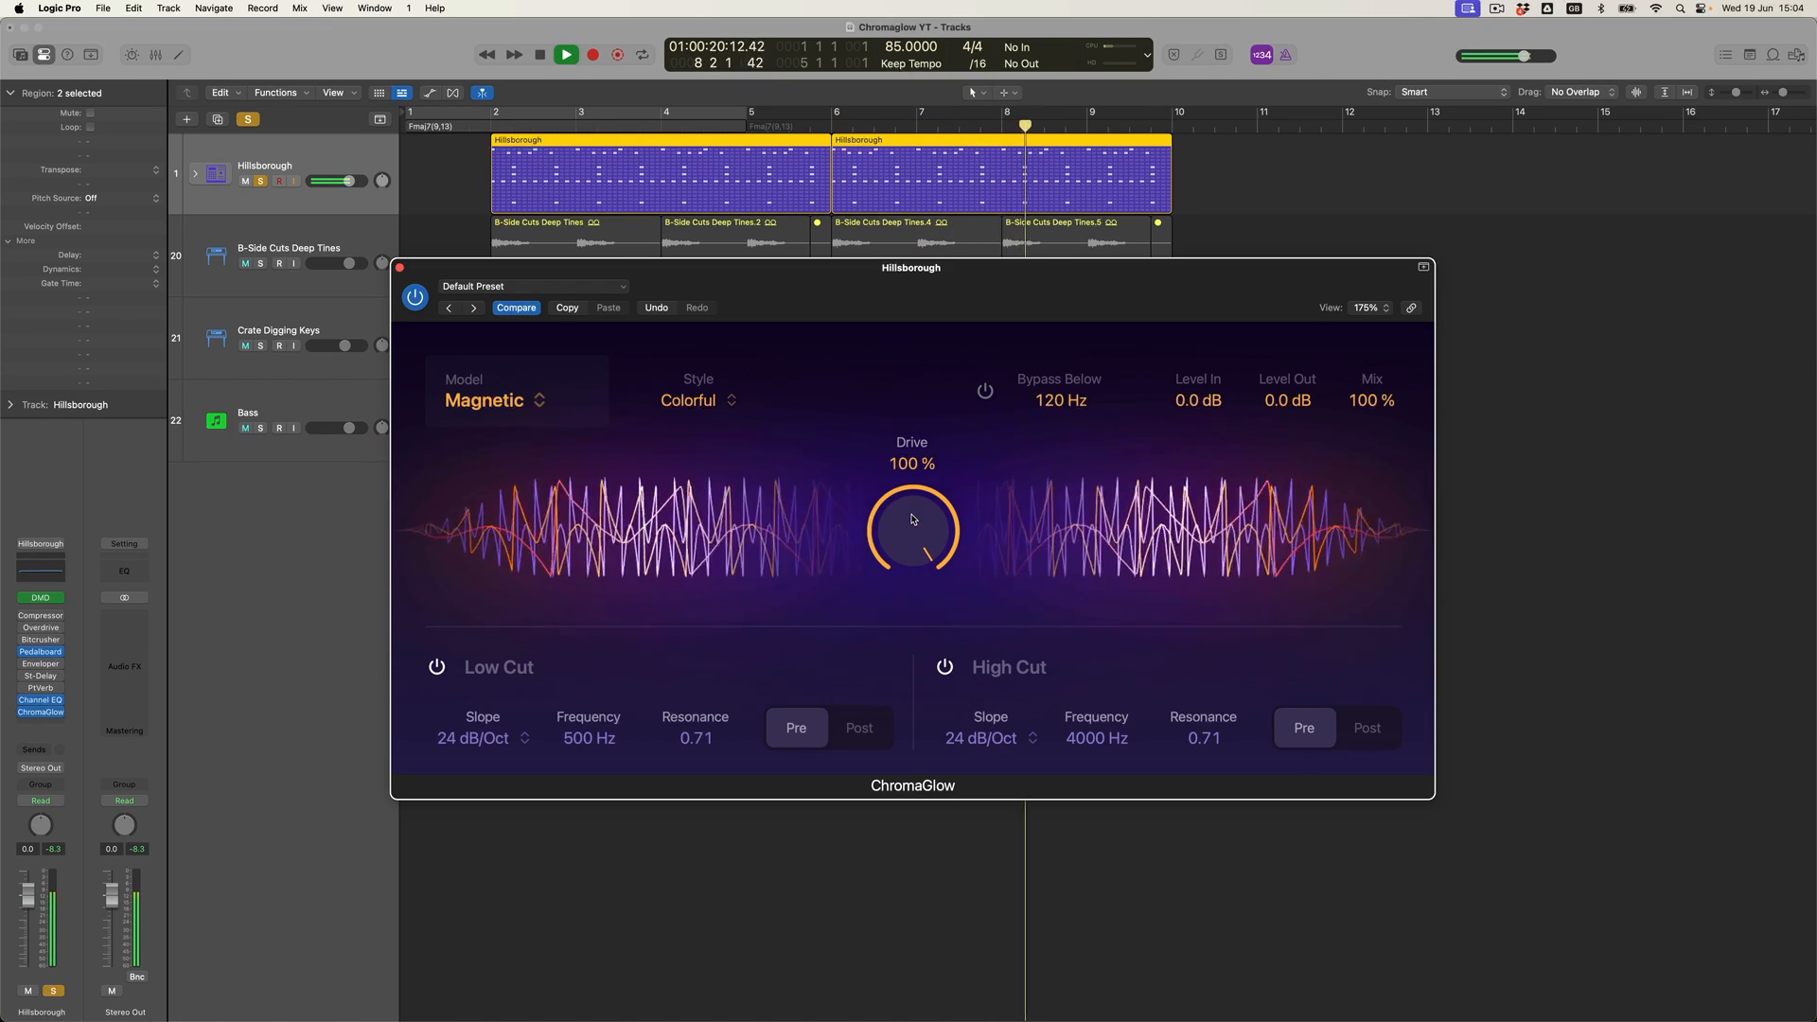
left_click_drag(913, 525, 900, 568)
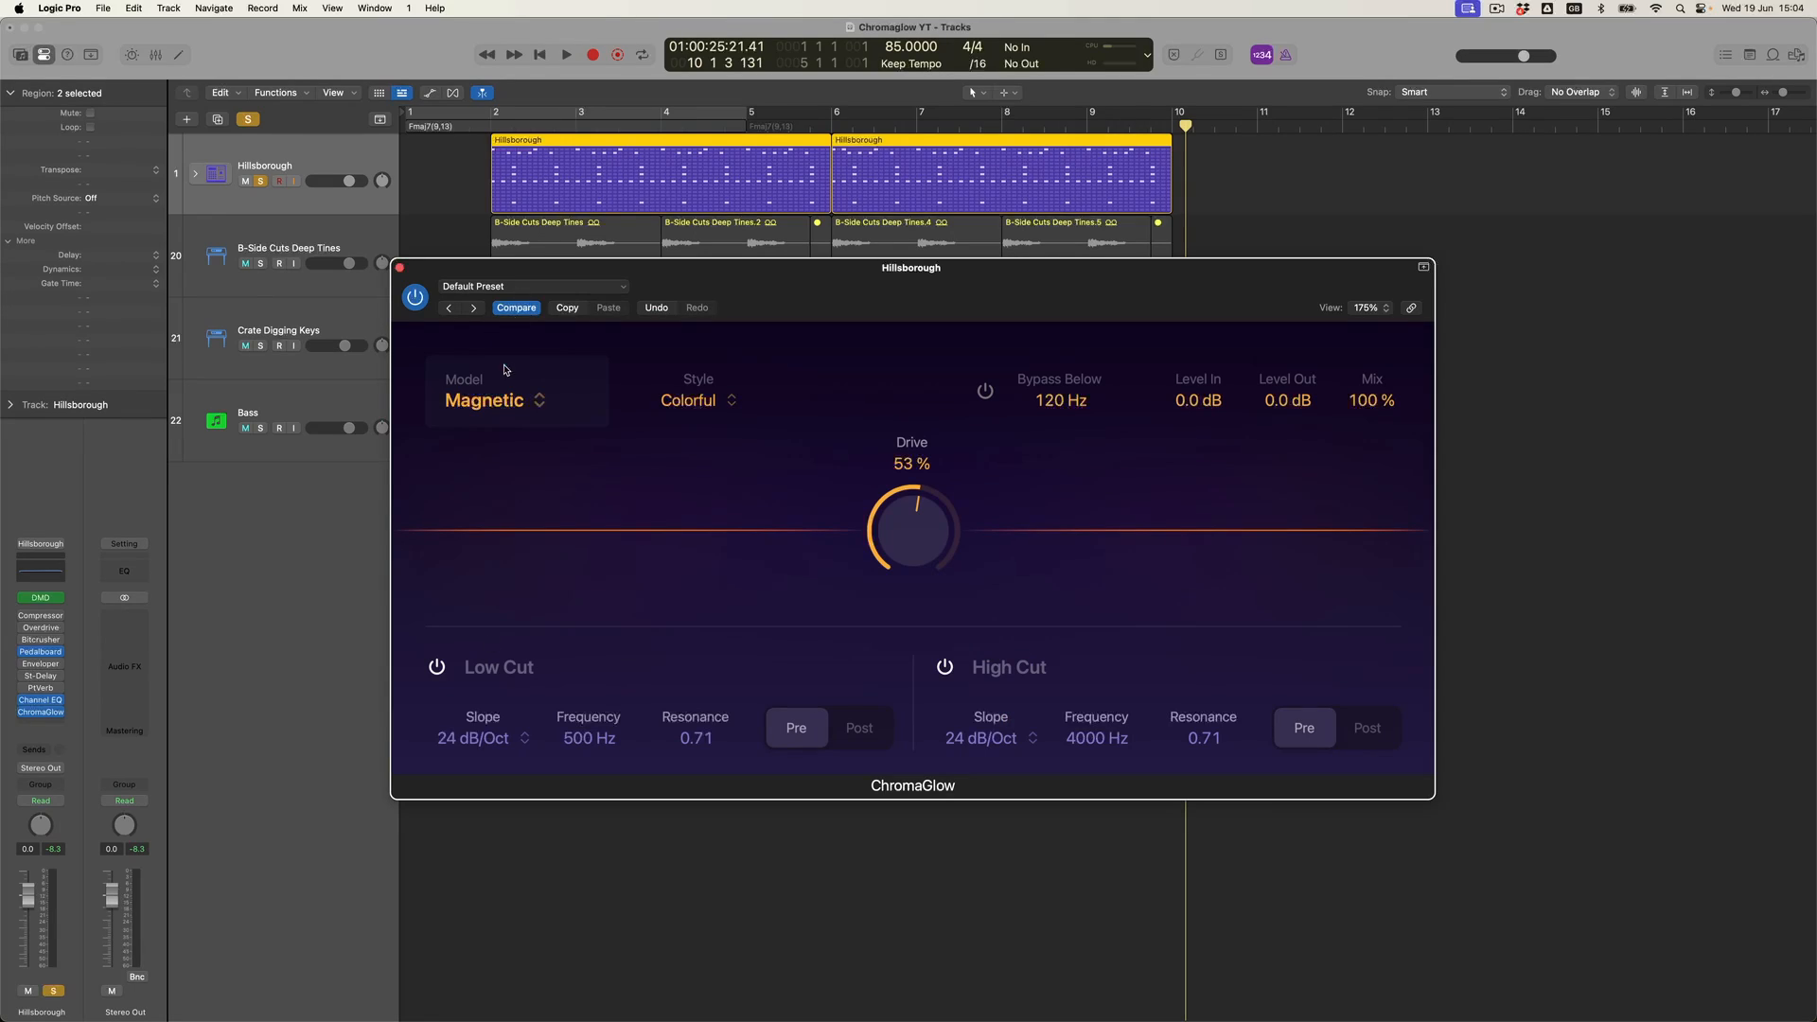
- Switch the model to Squeeze with the Hard Press style
left_click(522, 404)
left_click(506, 508)
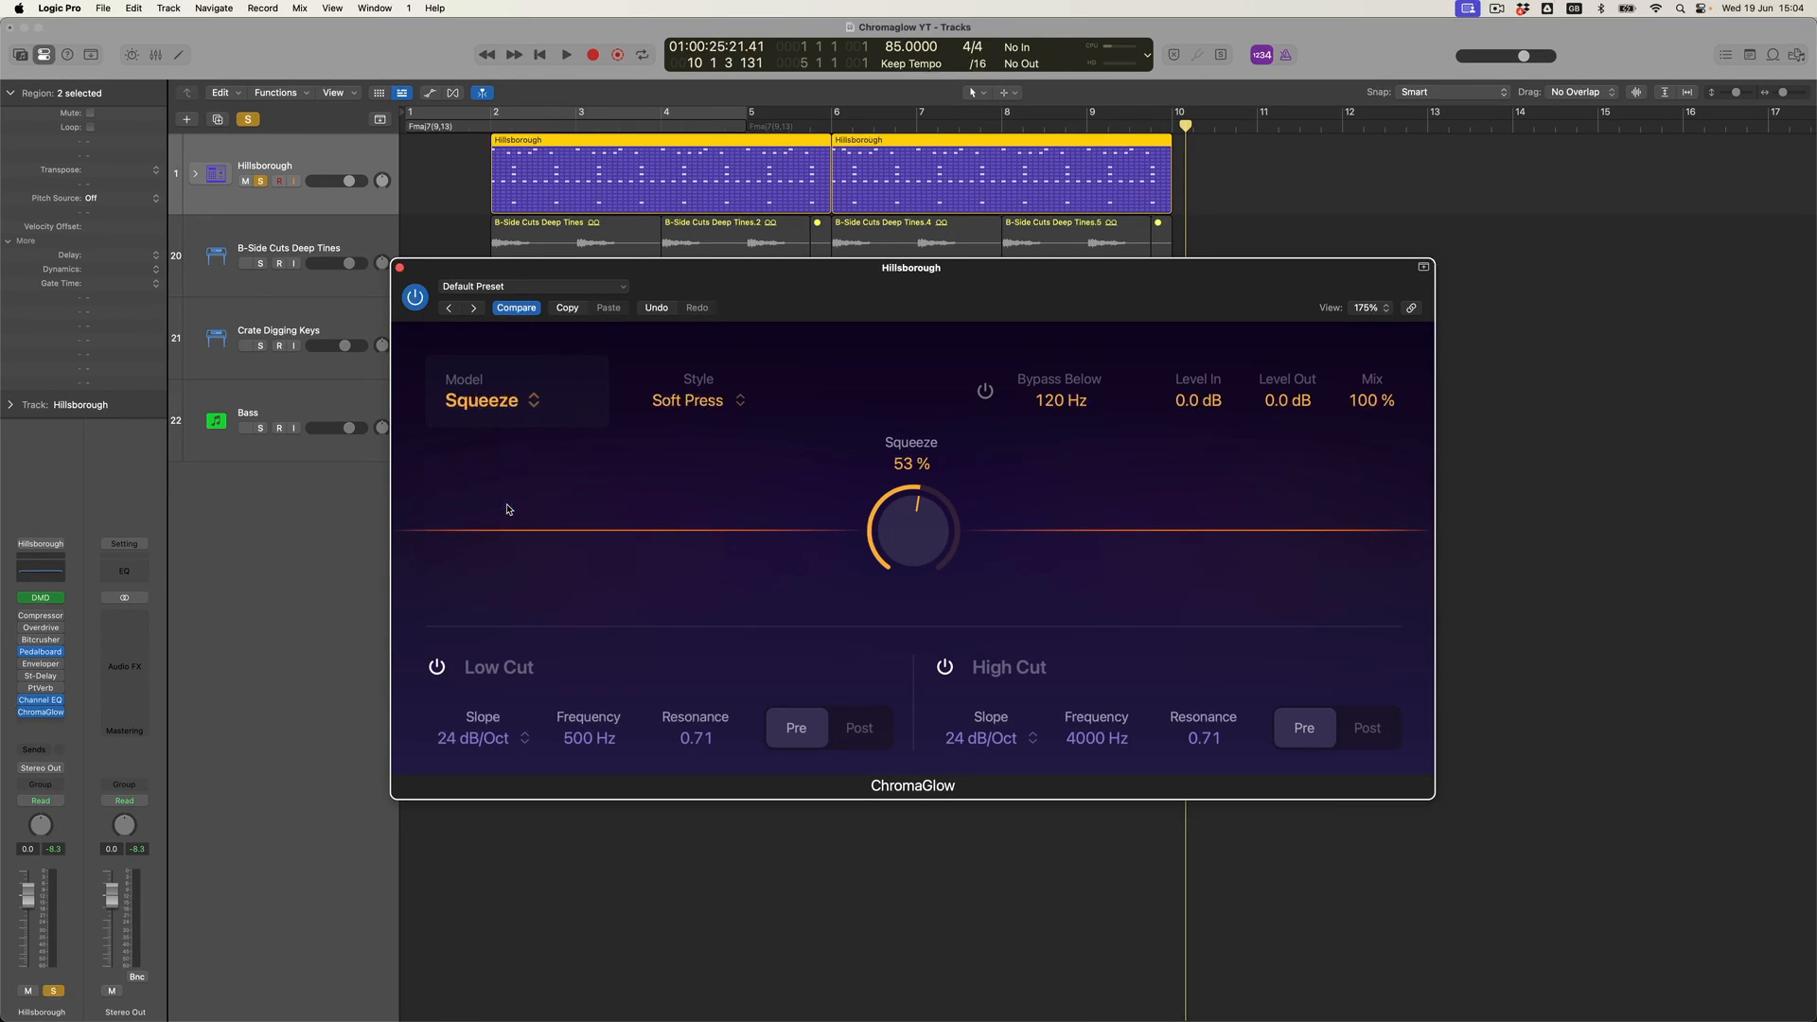
left_click(716, 407)
left_click(706, 449)
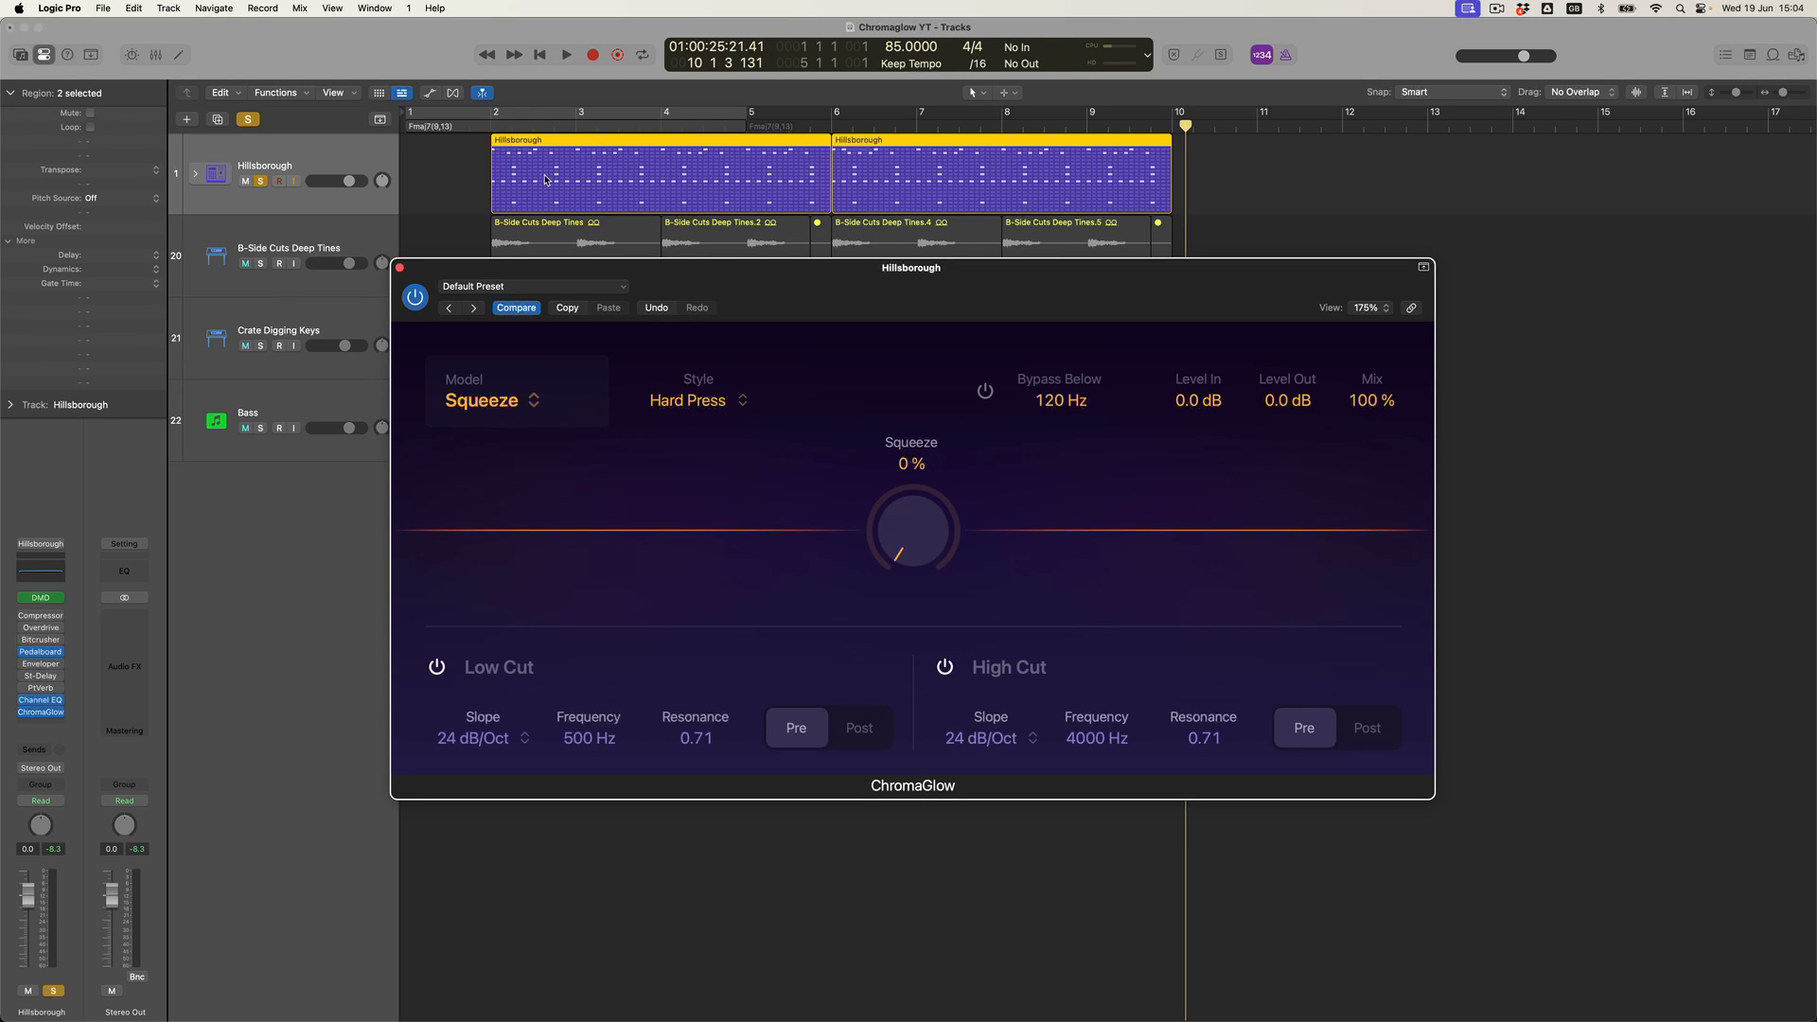
- Play from the start of the region and turn up the Squeeze amount
left_click(478, 129)
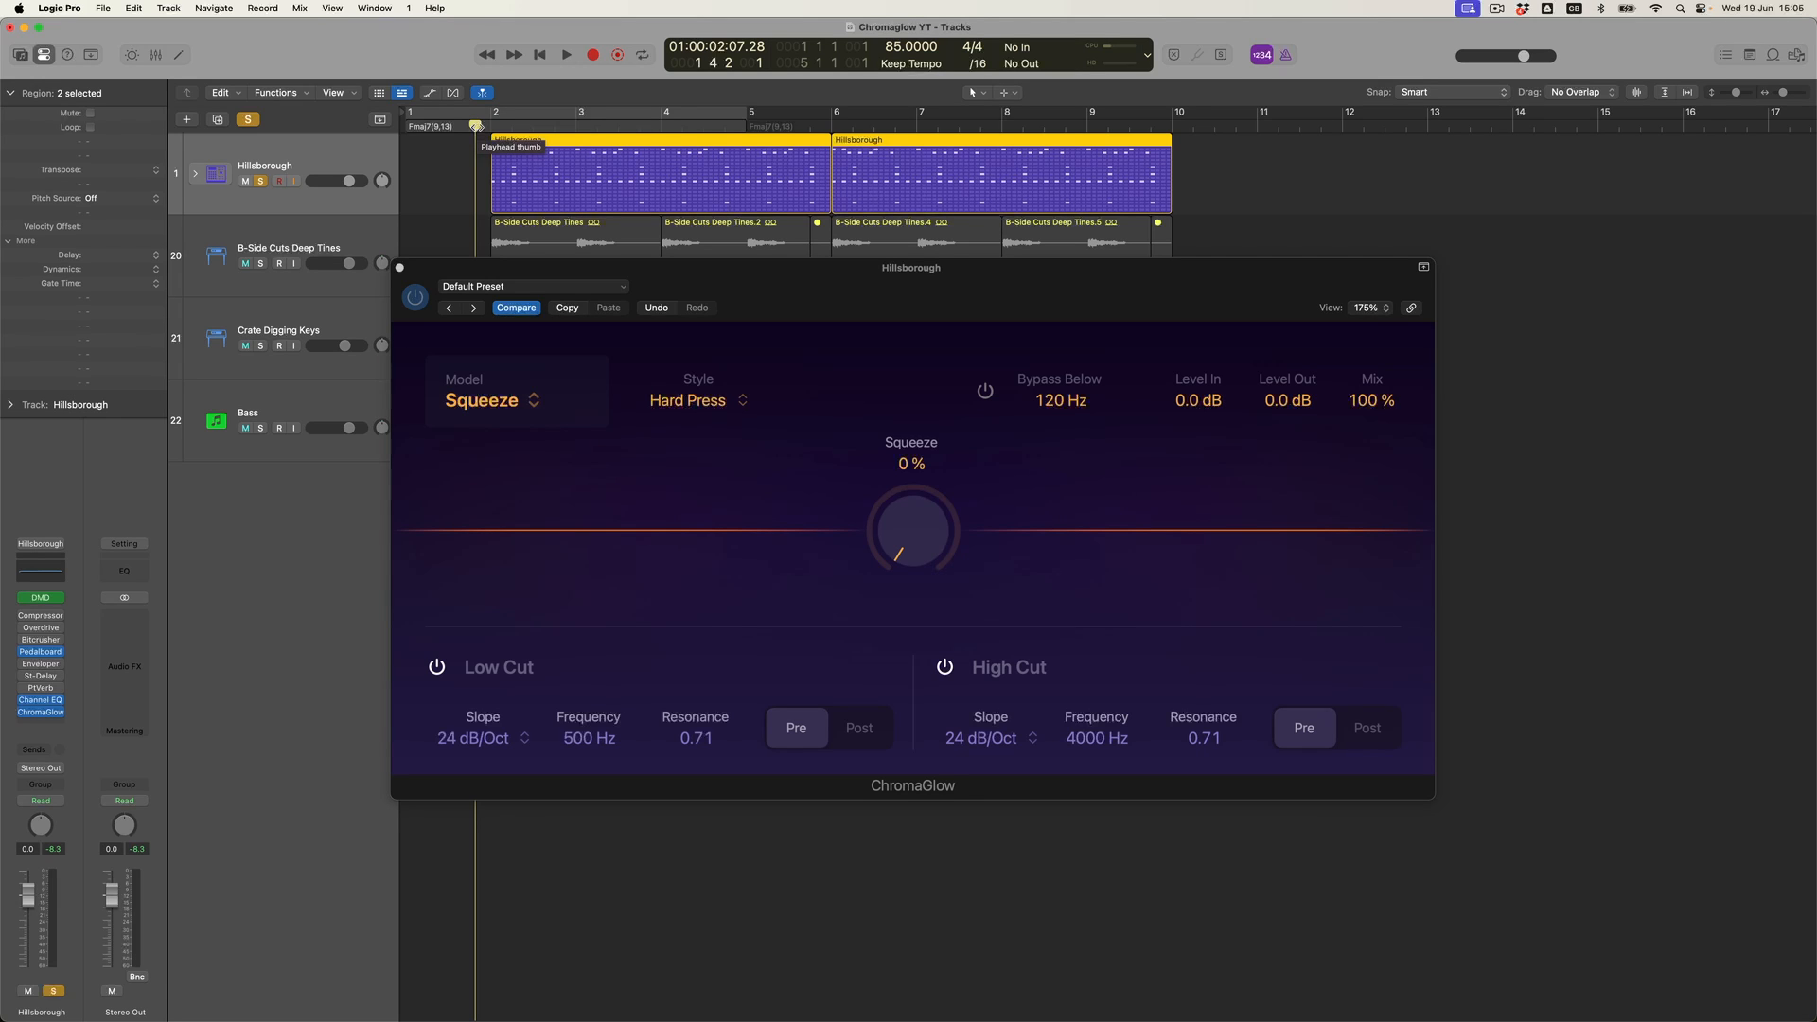
key("space")
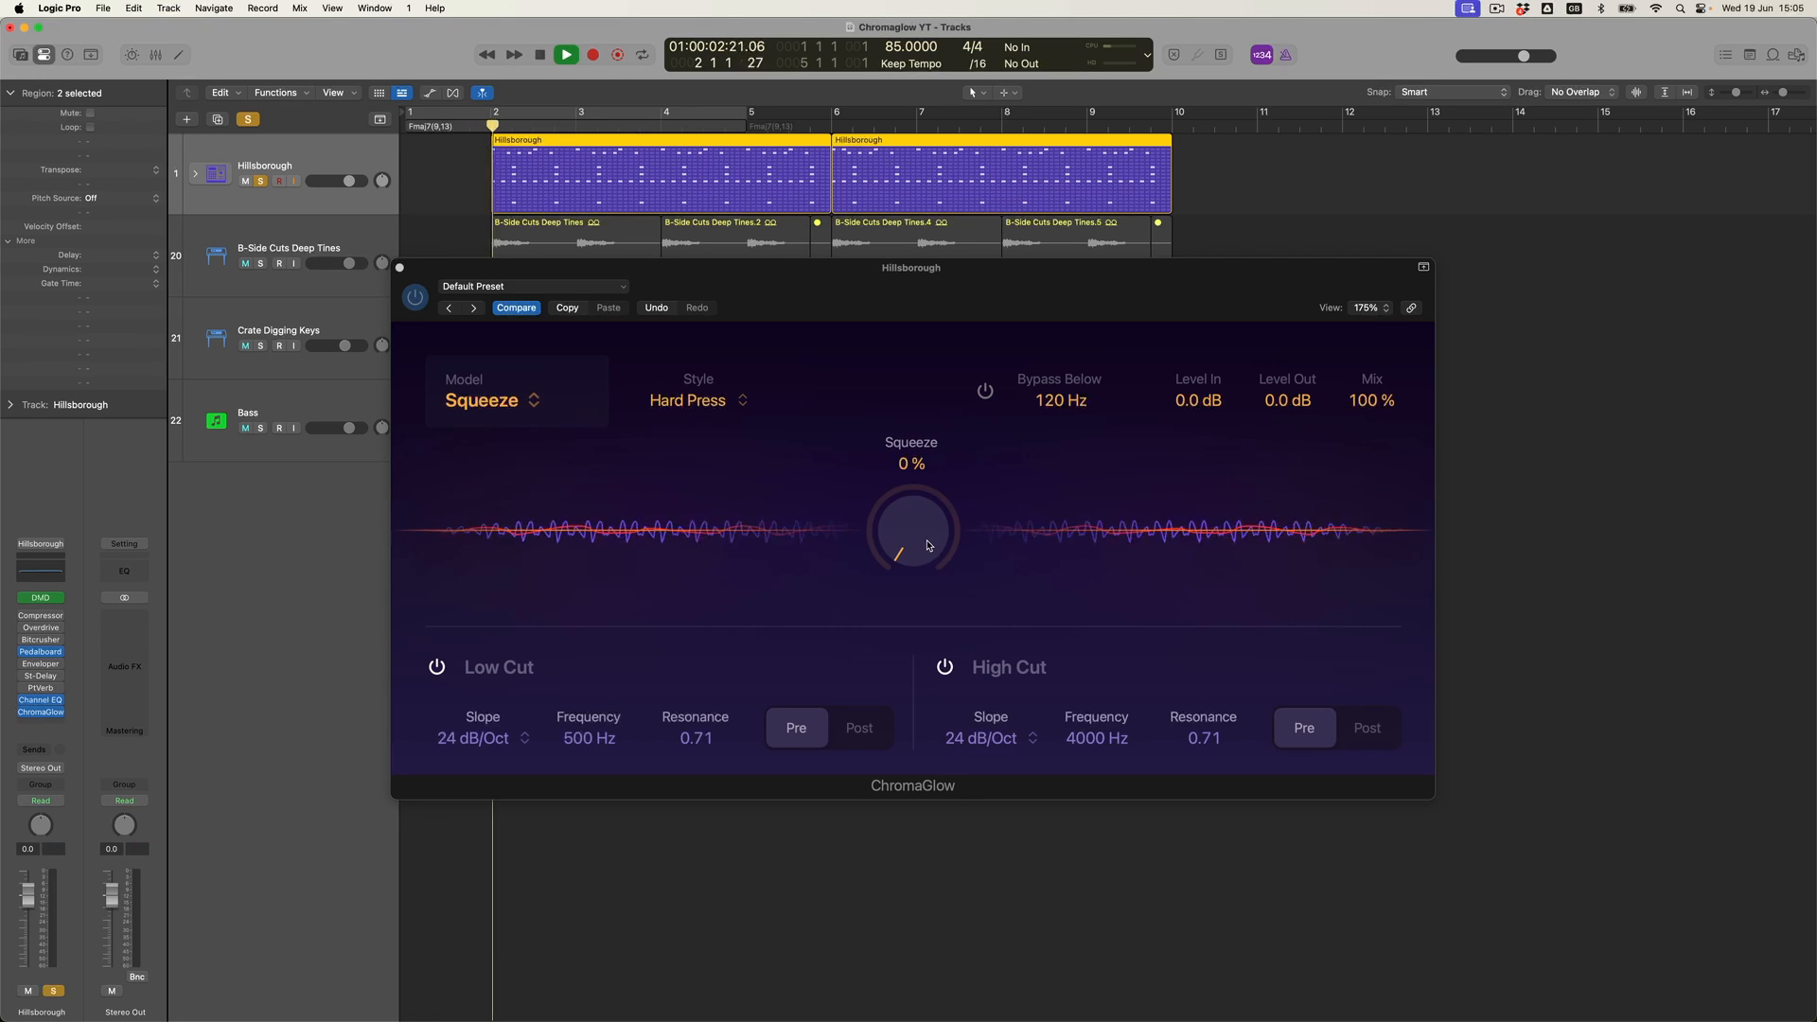
left_click(923, 490)
left_click_drag(923, 489, 891, 313)
mouse_move(904, 488)
left_mouse_down()
mouse_move(893, 411)
mouse_move(904, 495)
left_mouse_up()
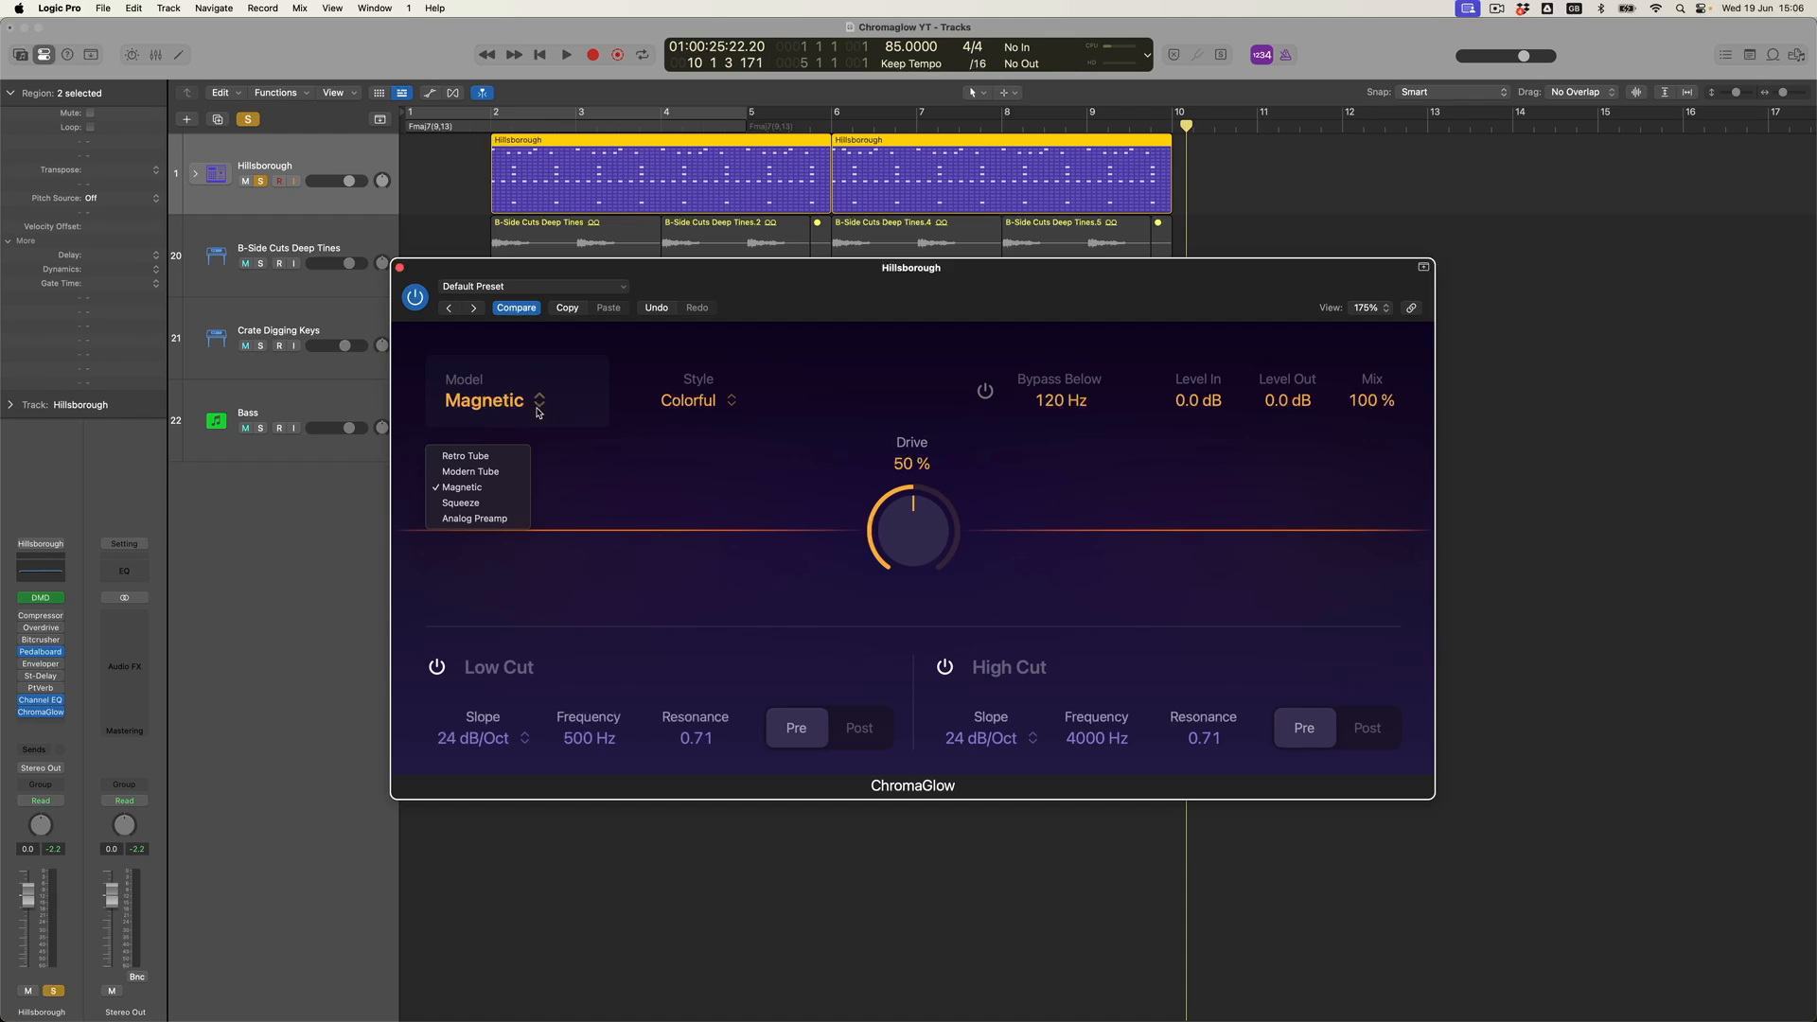
- Switch to the Retro Tube model and play it back with Drive raised to 100 %
left_click(512, 458)
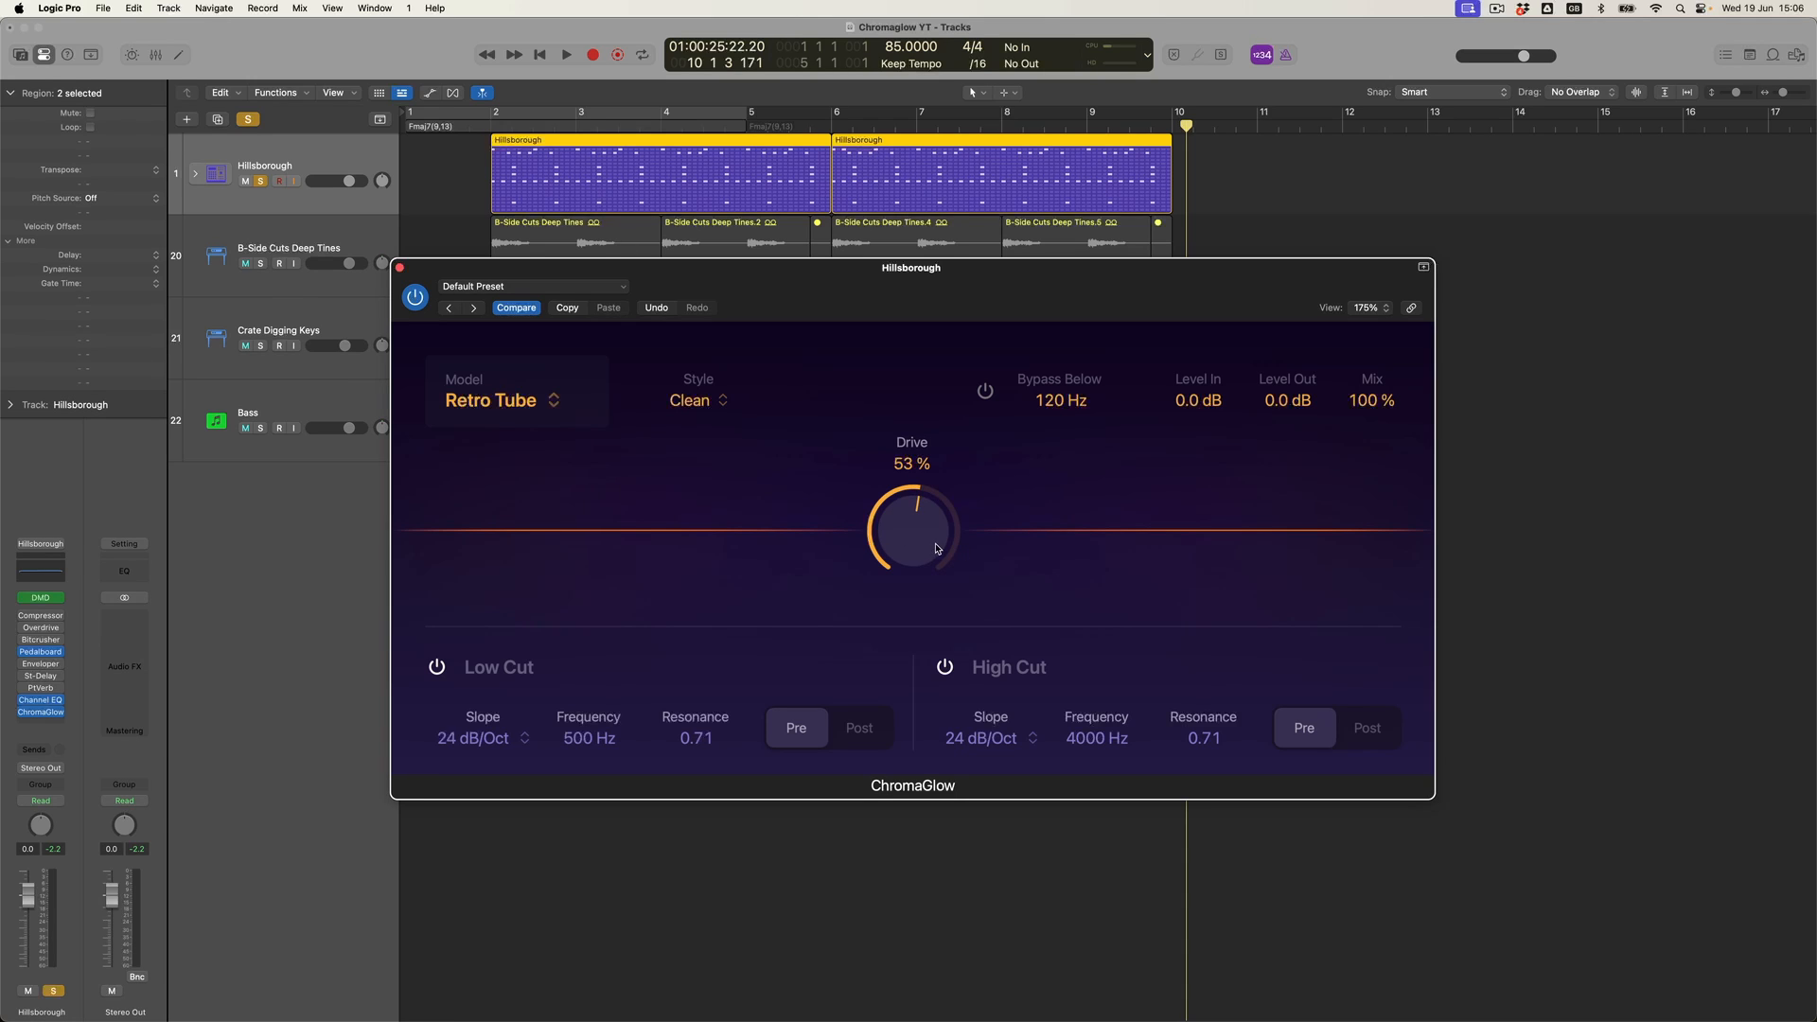
left_click(480, 131)
key("space")
left_click_drag(908, 485, 912, 357)
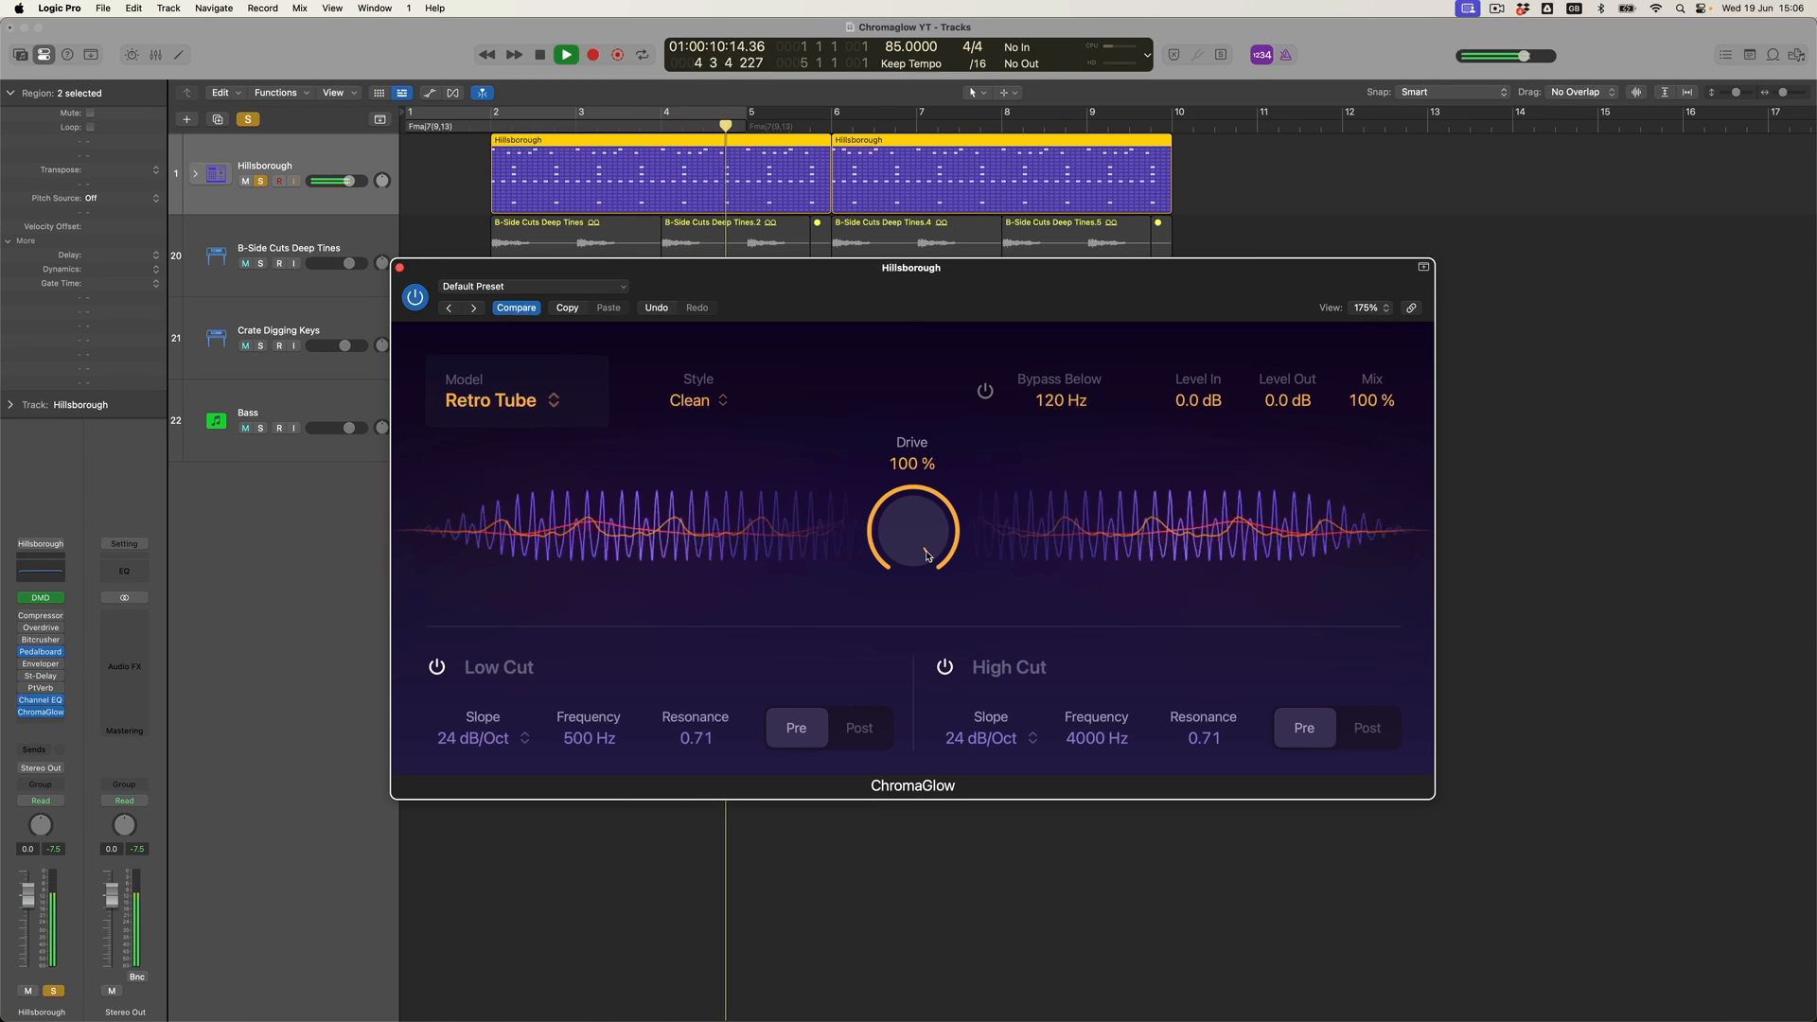
- Switch the model to Modern Tube and restart playback from the beginning of the region
left_click(555, 401)
left_click(493, 470)
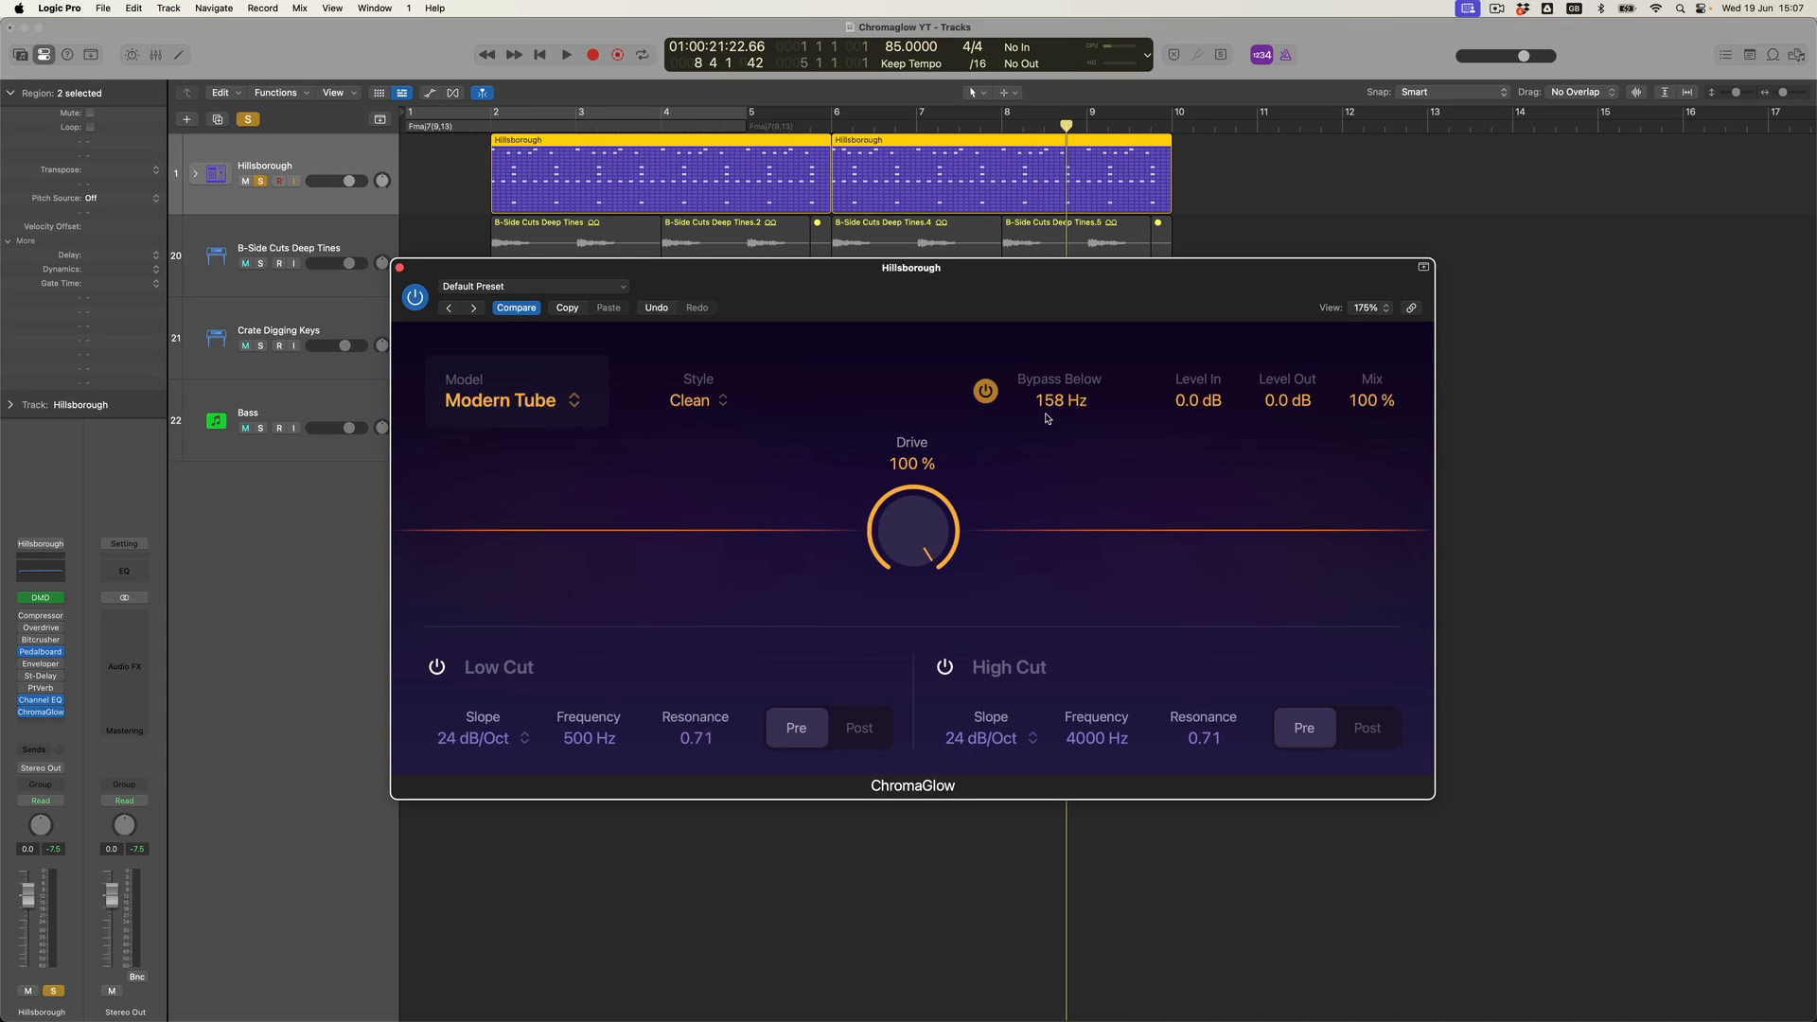
left_click(480, 128)
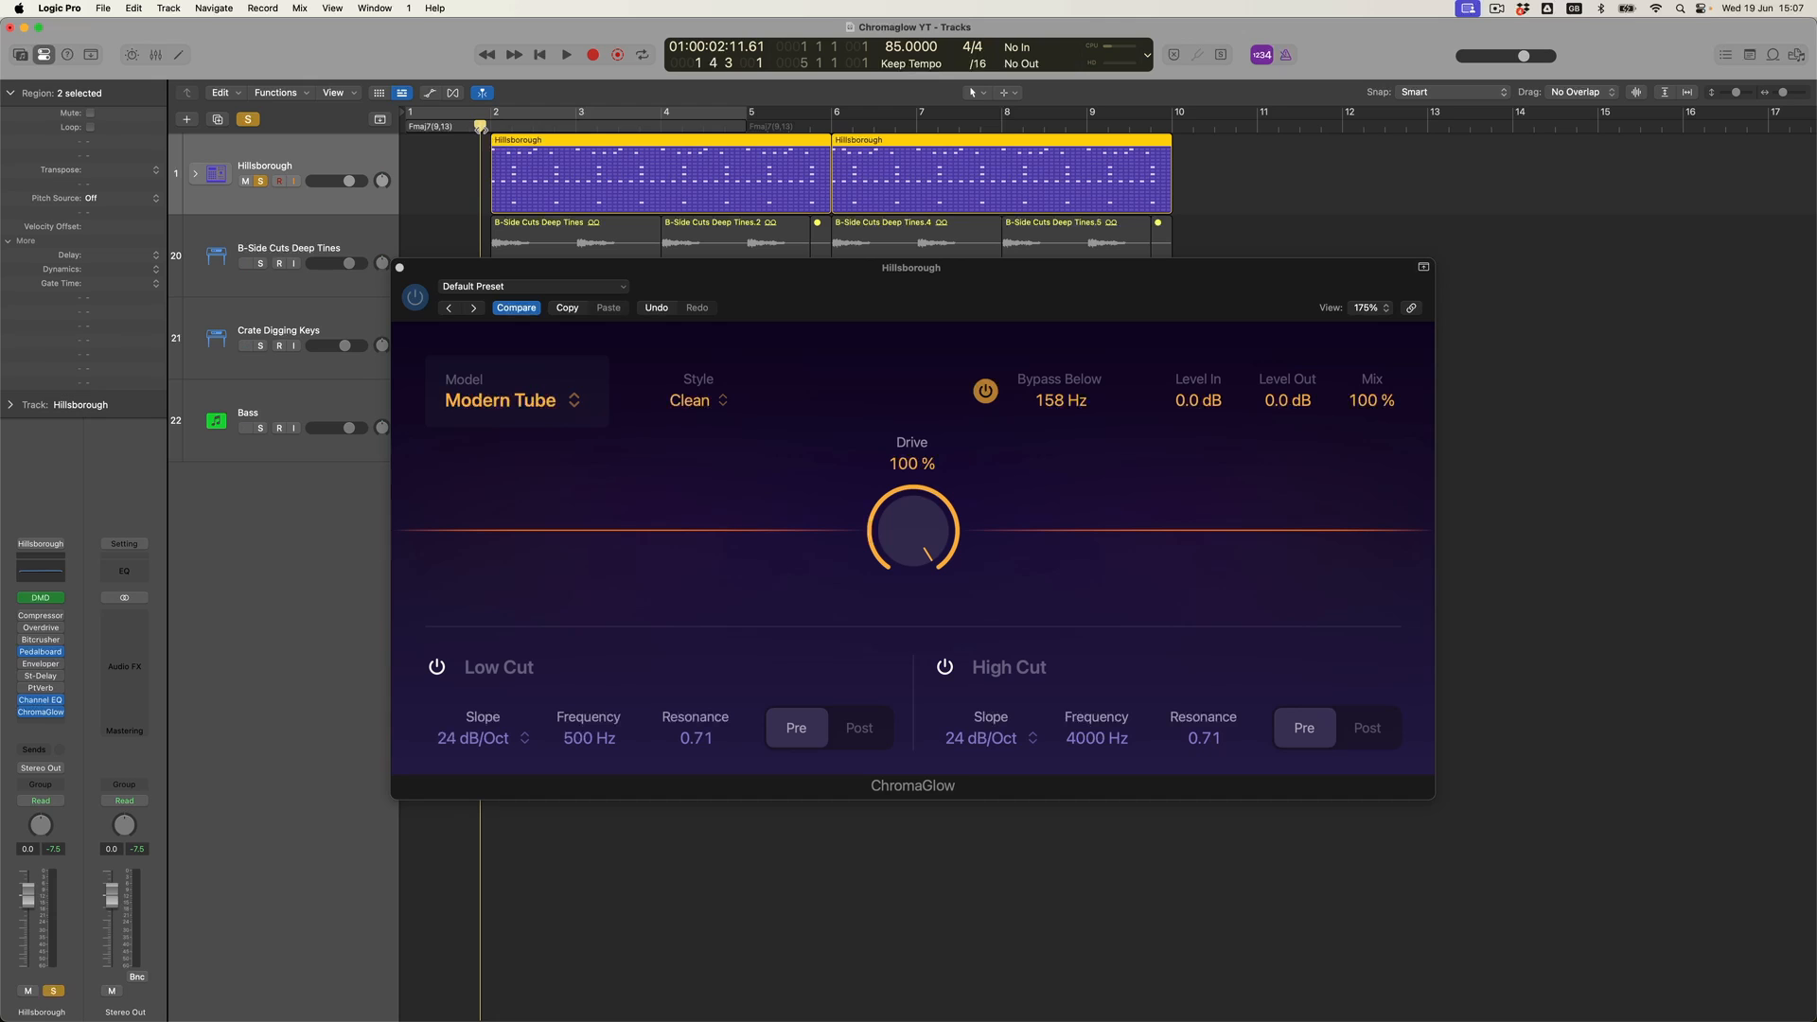
key("space")
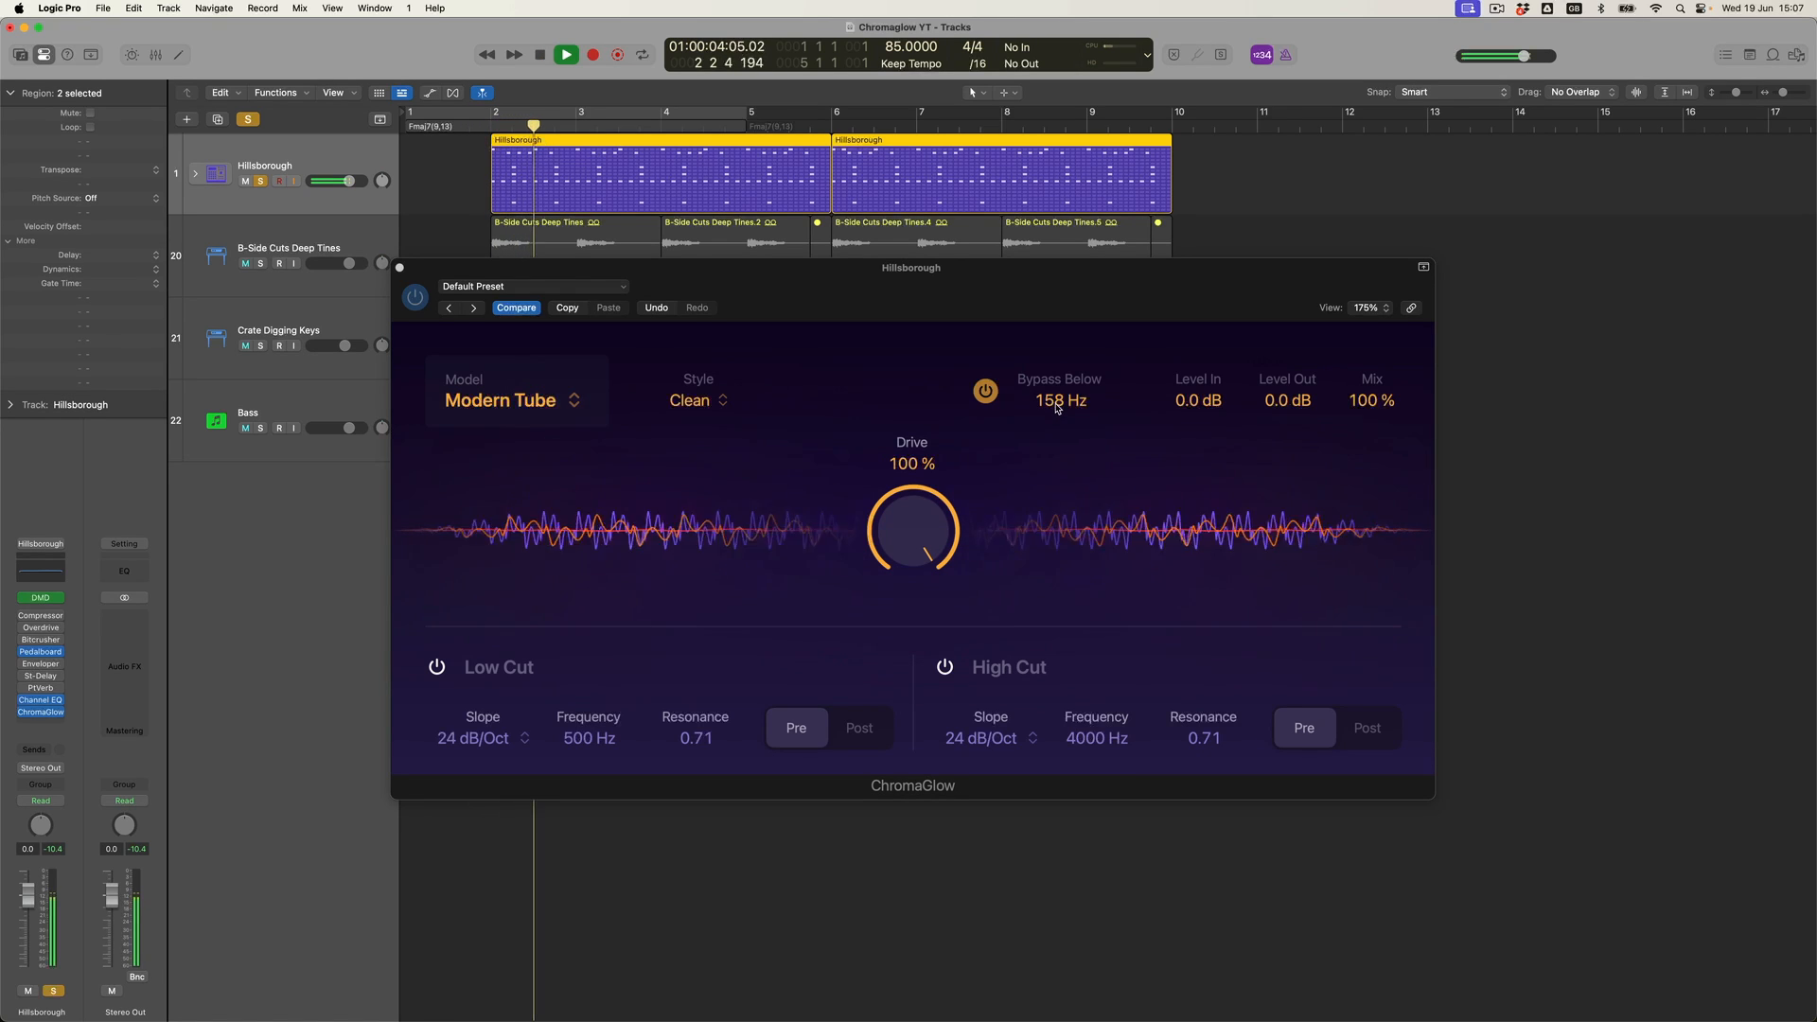
- Set the Bypass Below frequency to 290 Hz, toggling the bypass filter on and off to compare
left_click(989, 390)
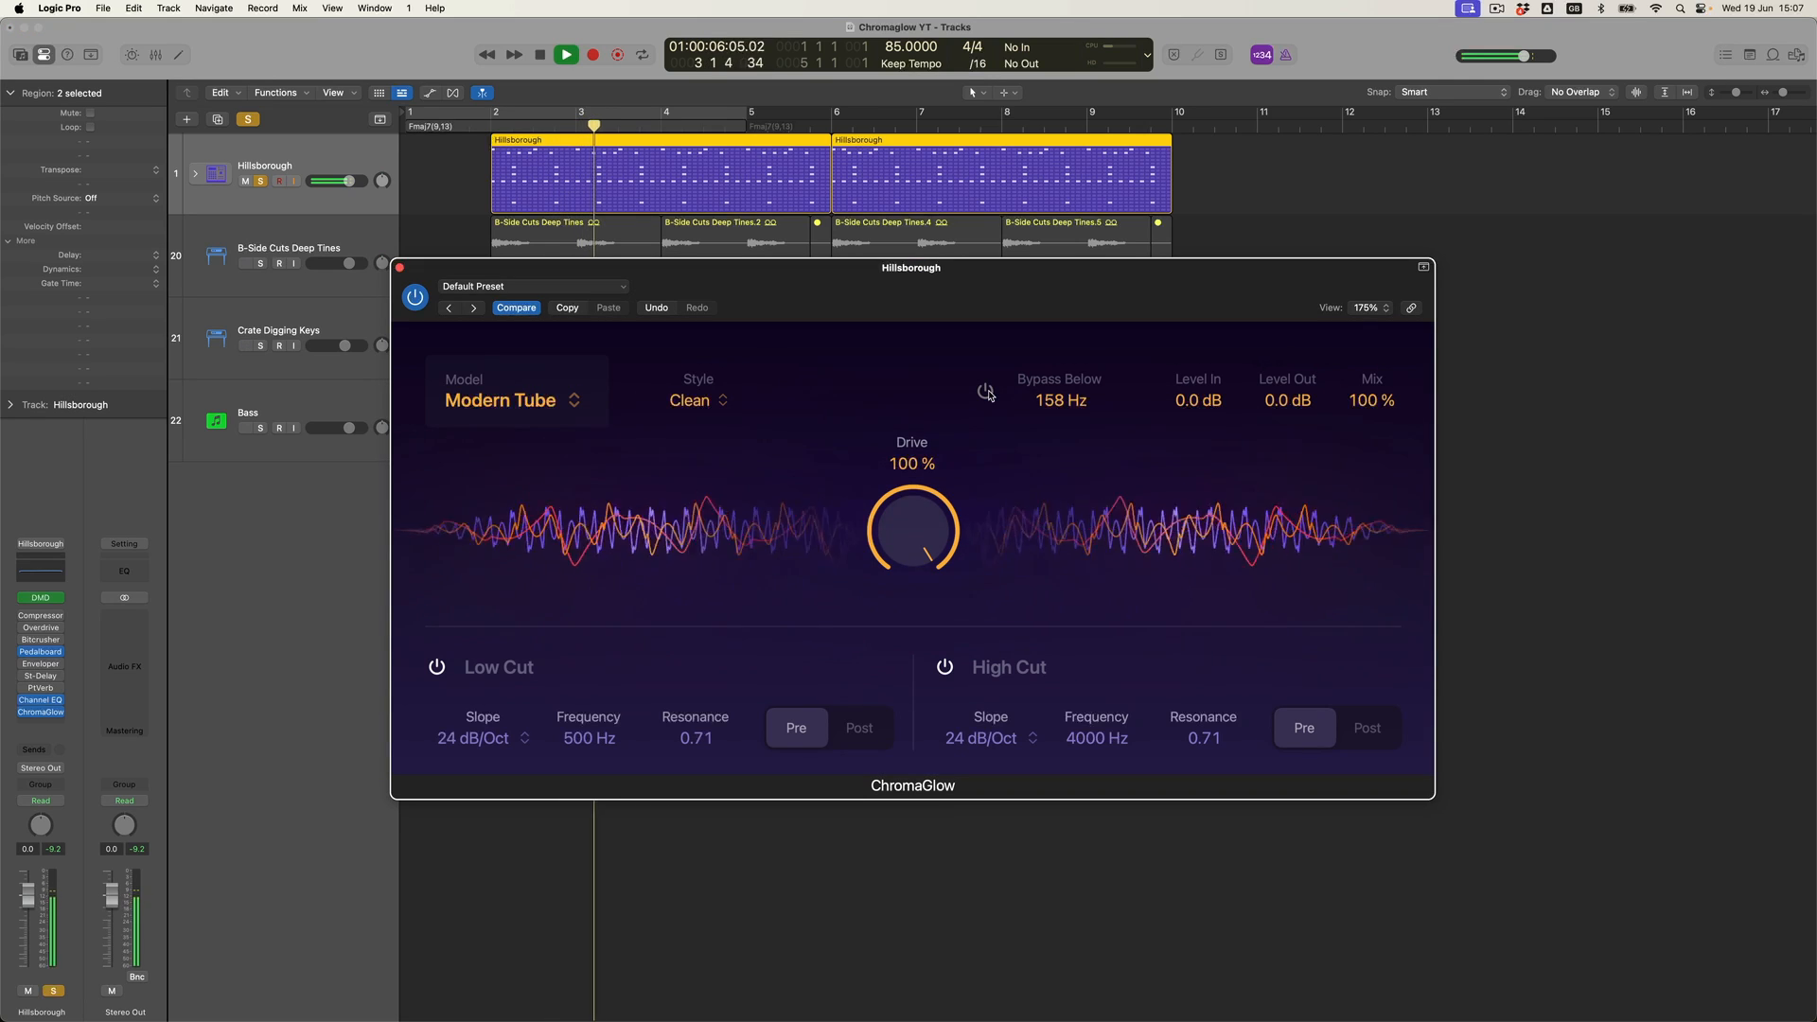
left_click(987, 391)
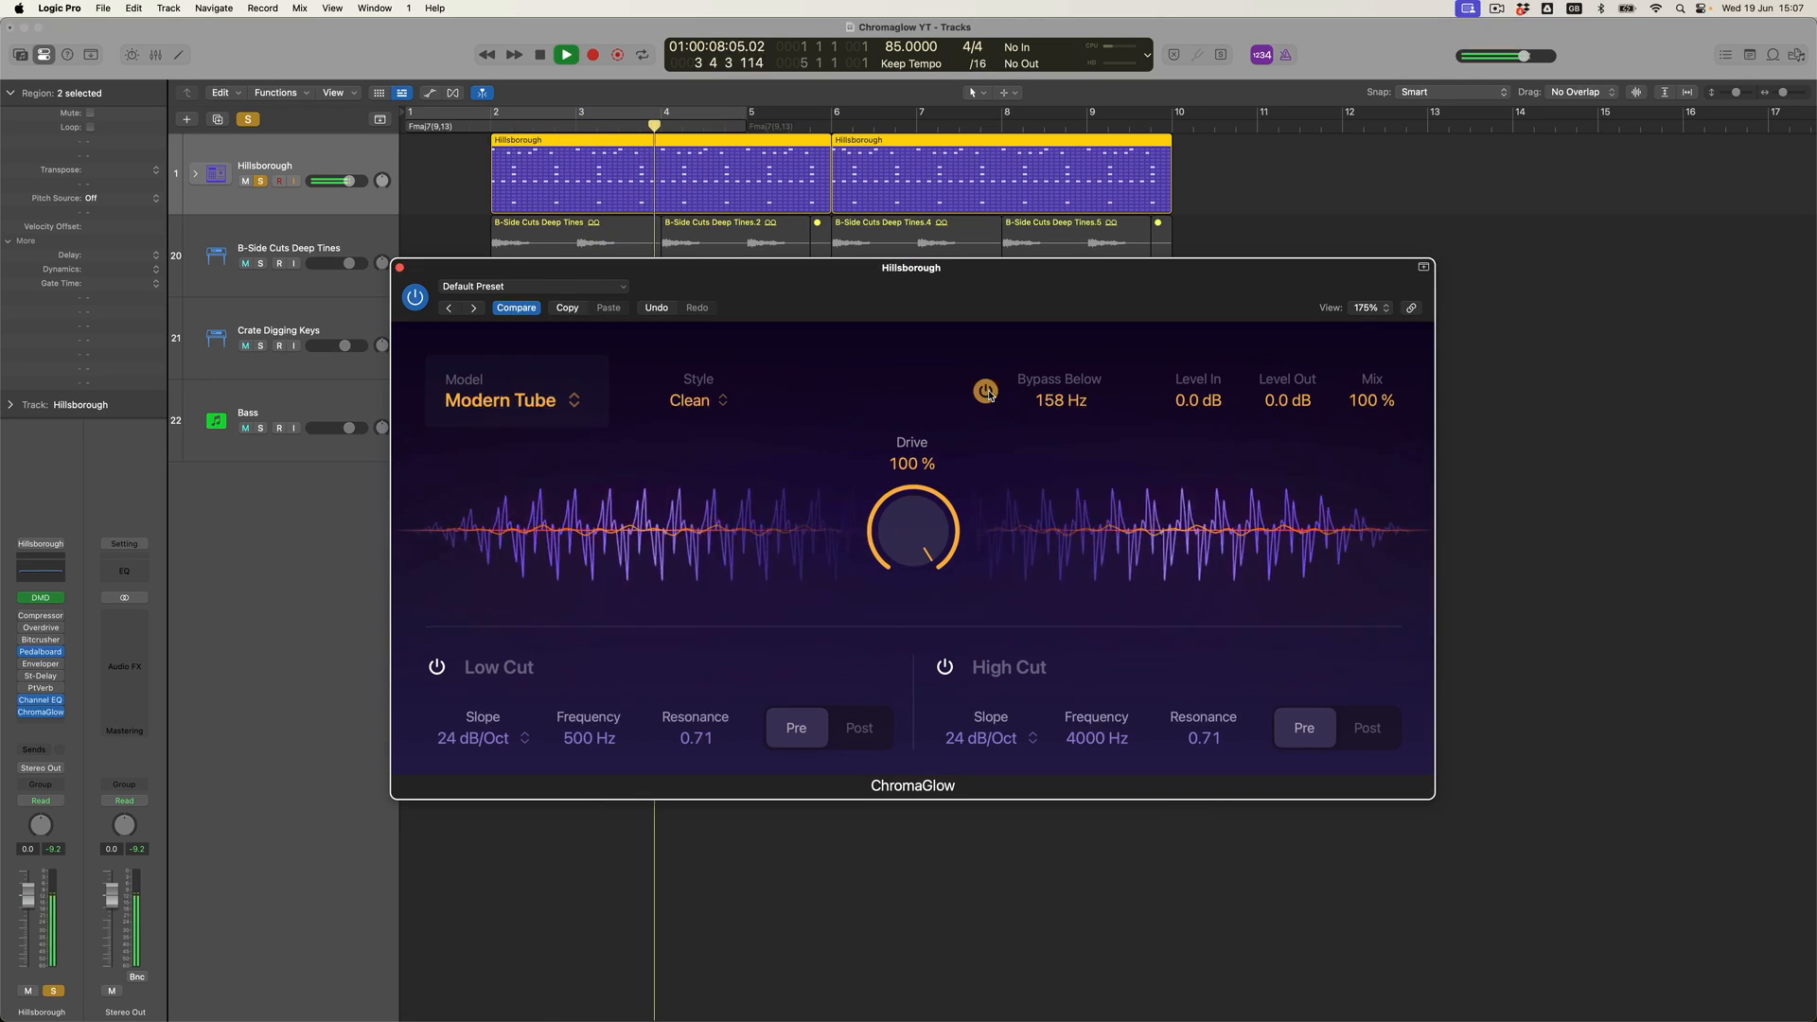
left_click_drag(1056, 407, 1057, 370)
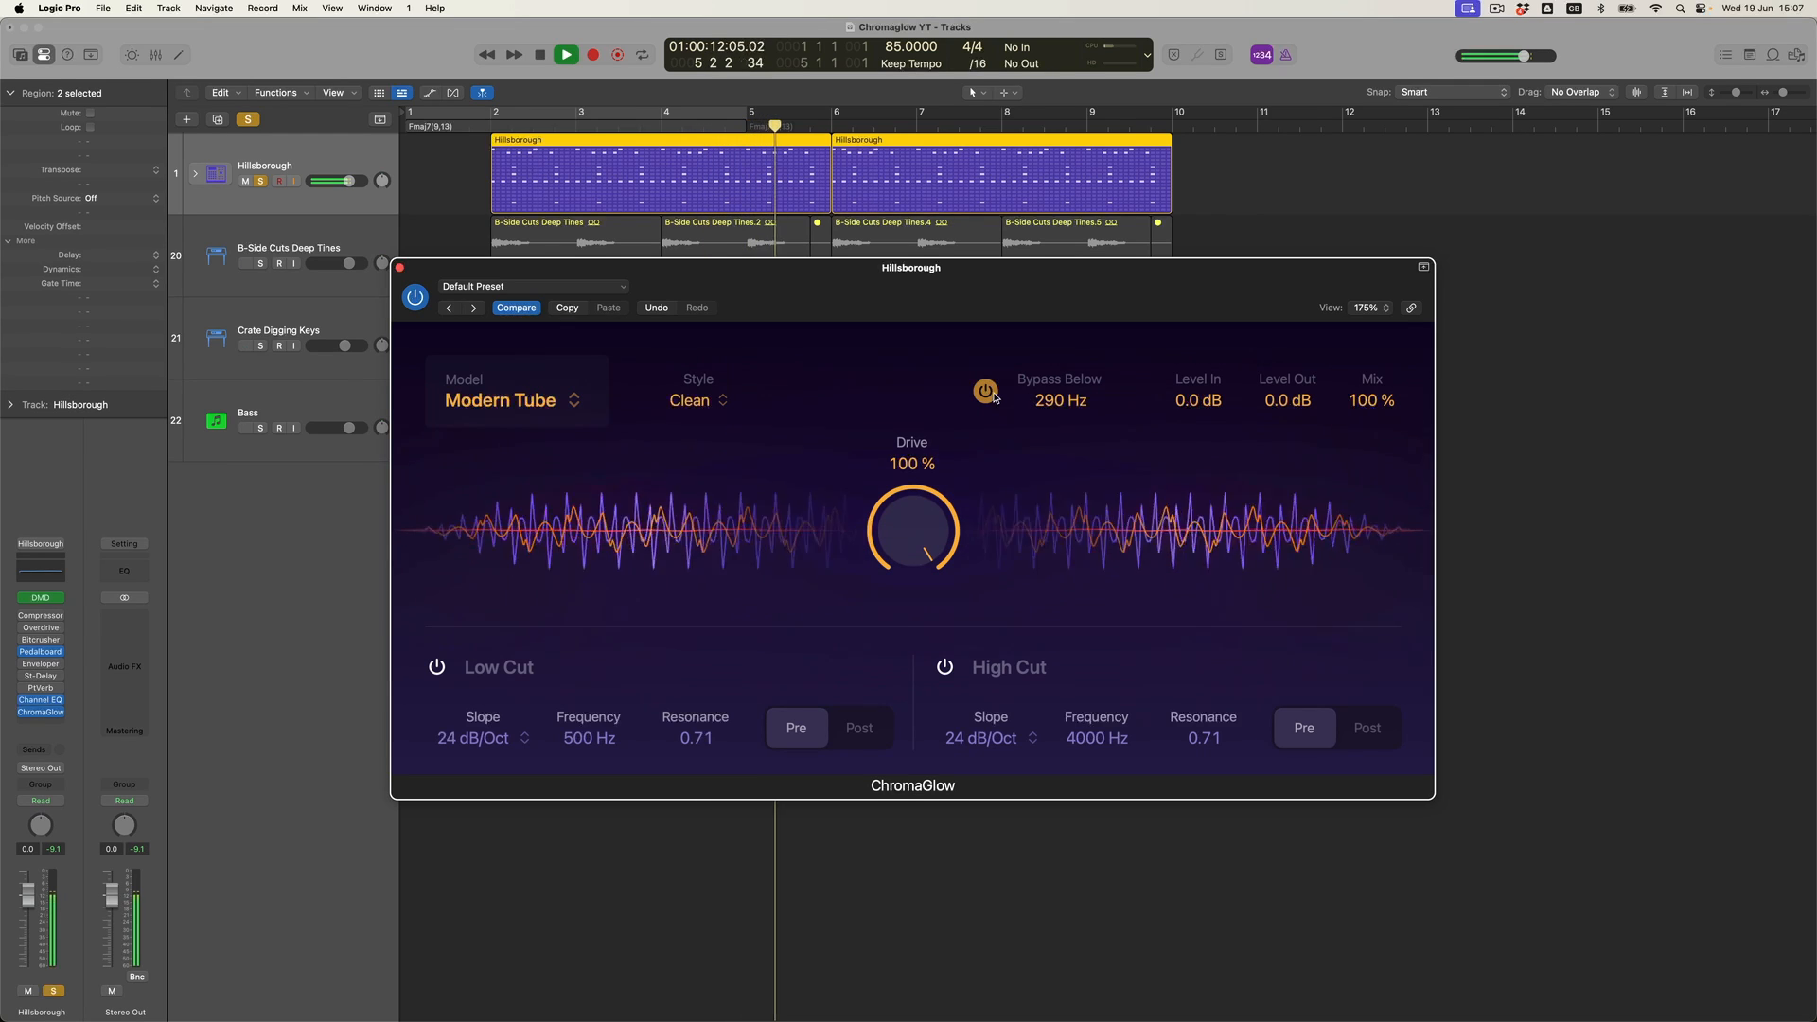
left_click(994, 397)
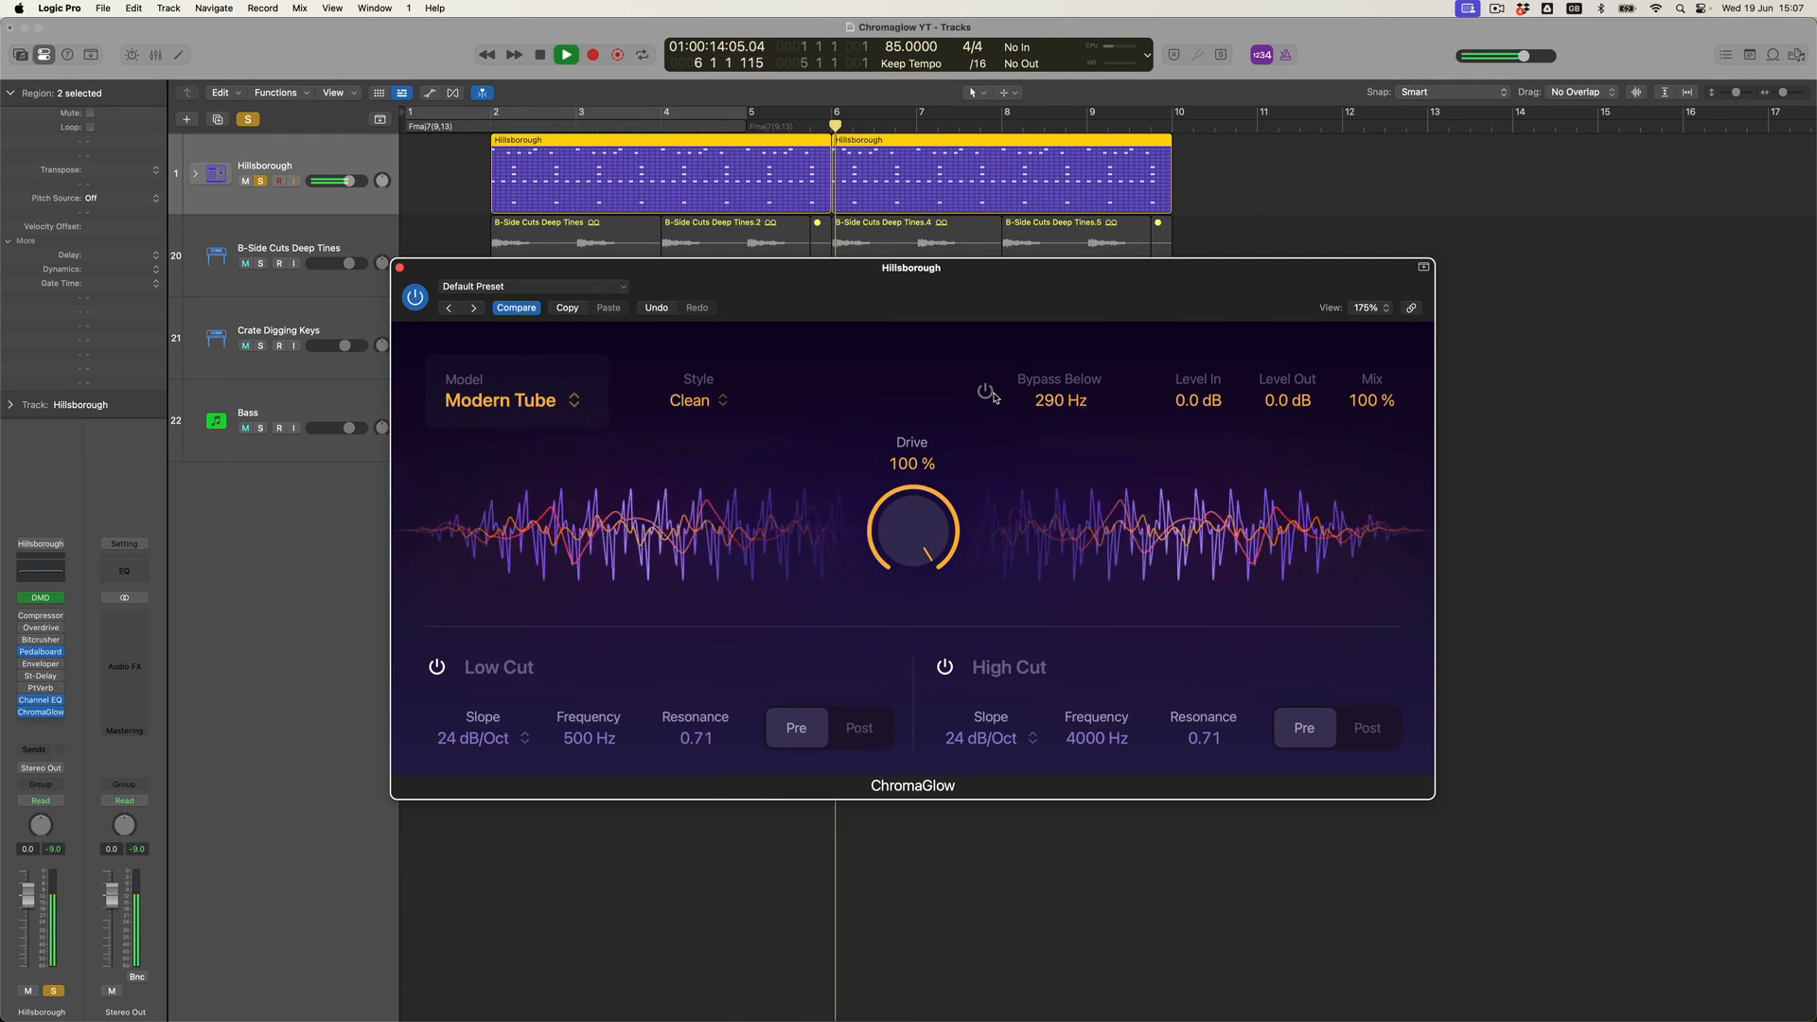
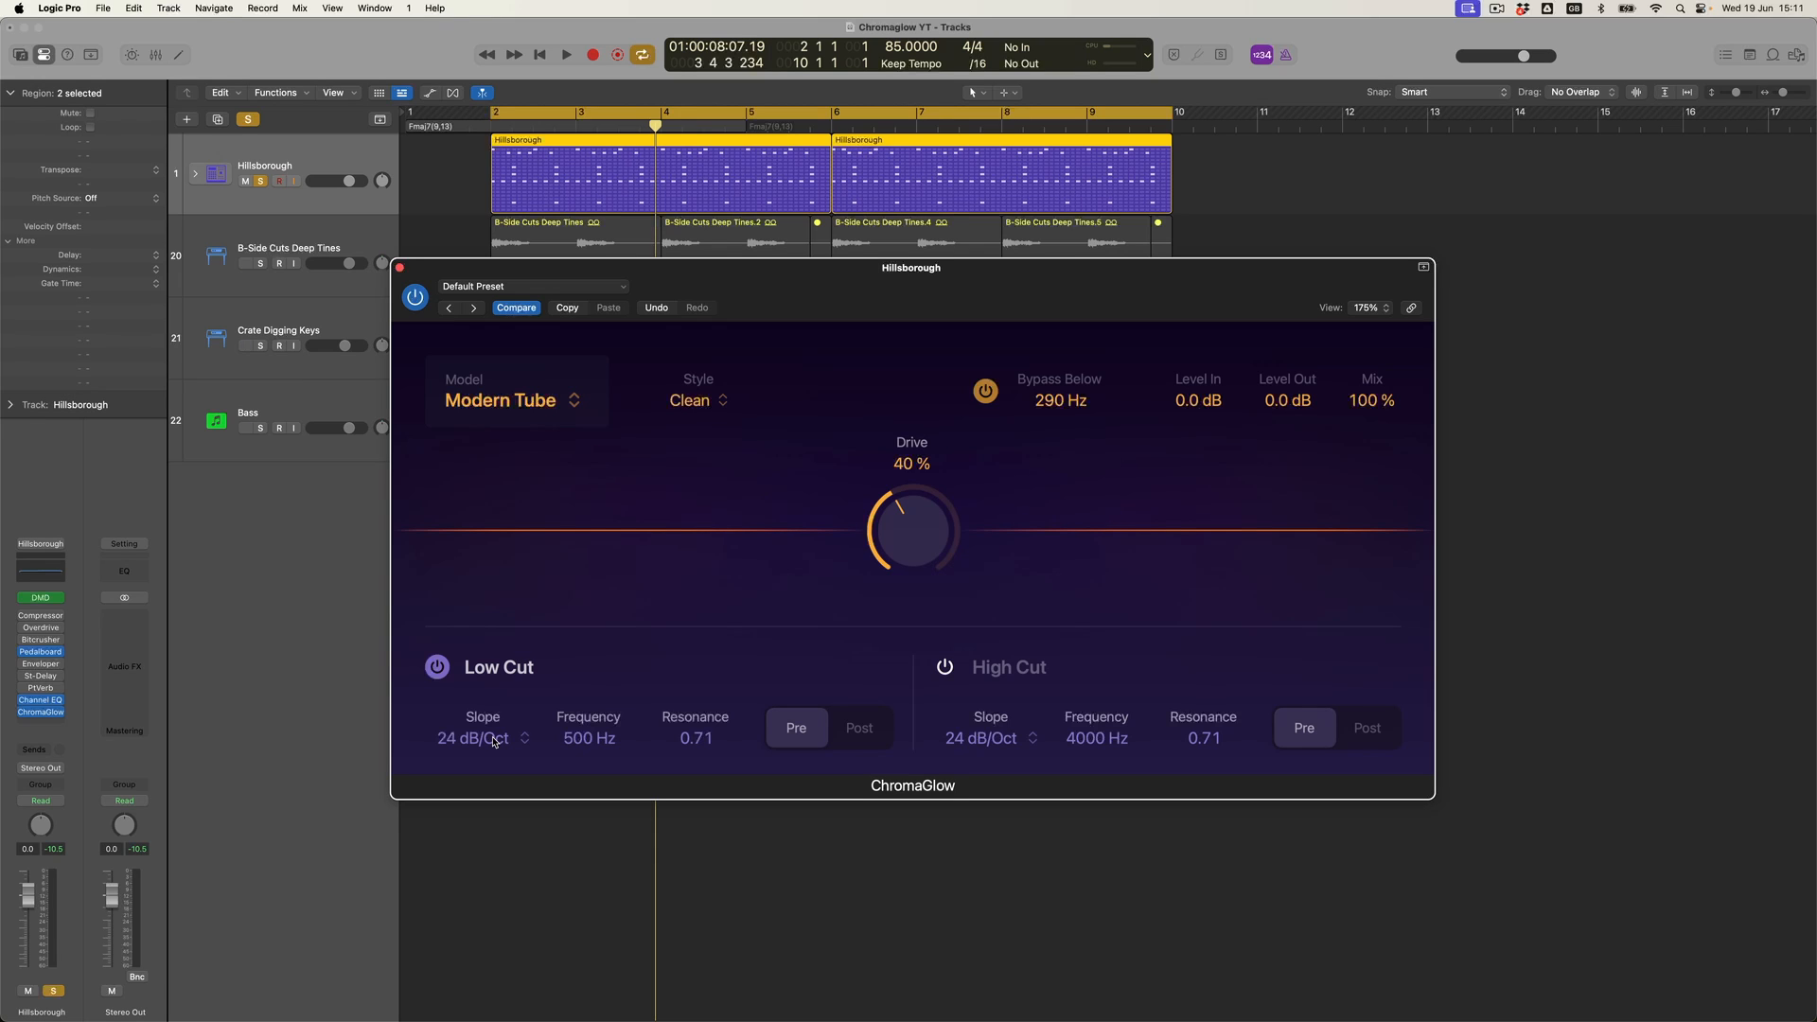
- Set the Low Cut slope to 48 dB/Oct
left_click(492, 740)
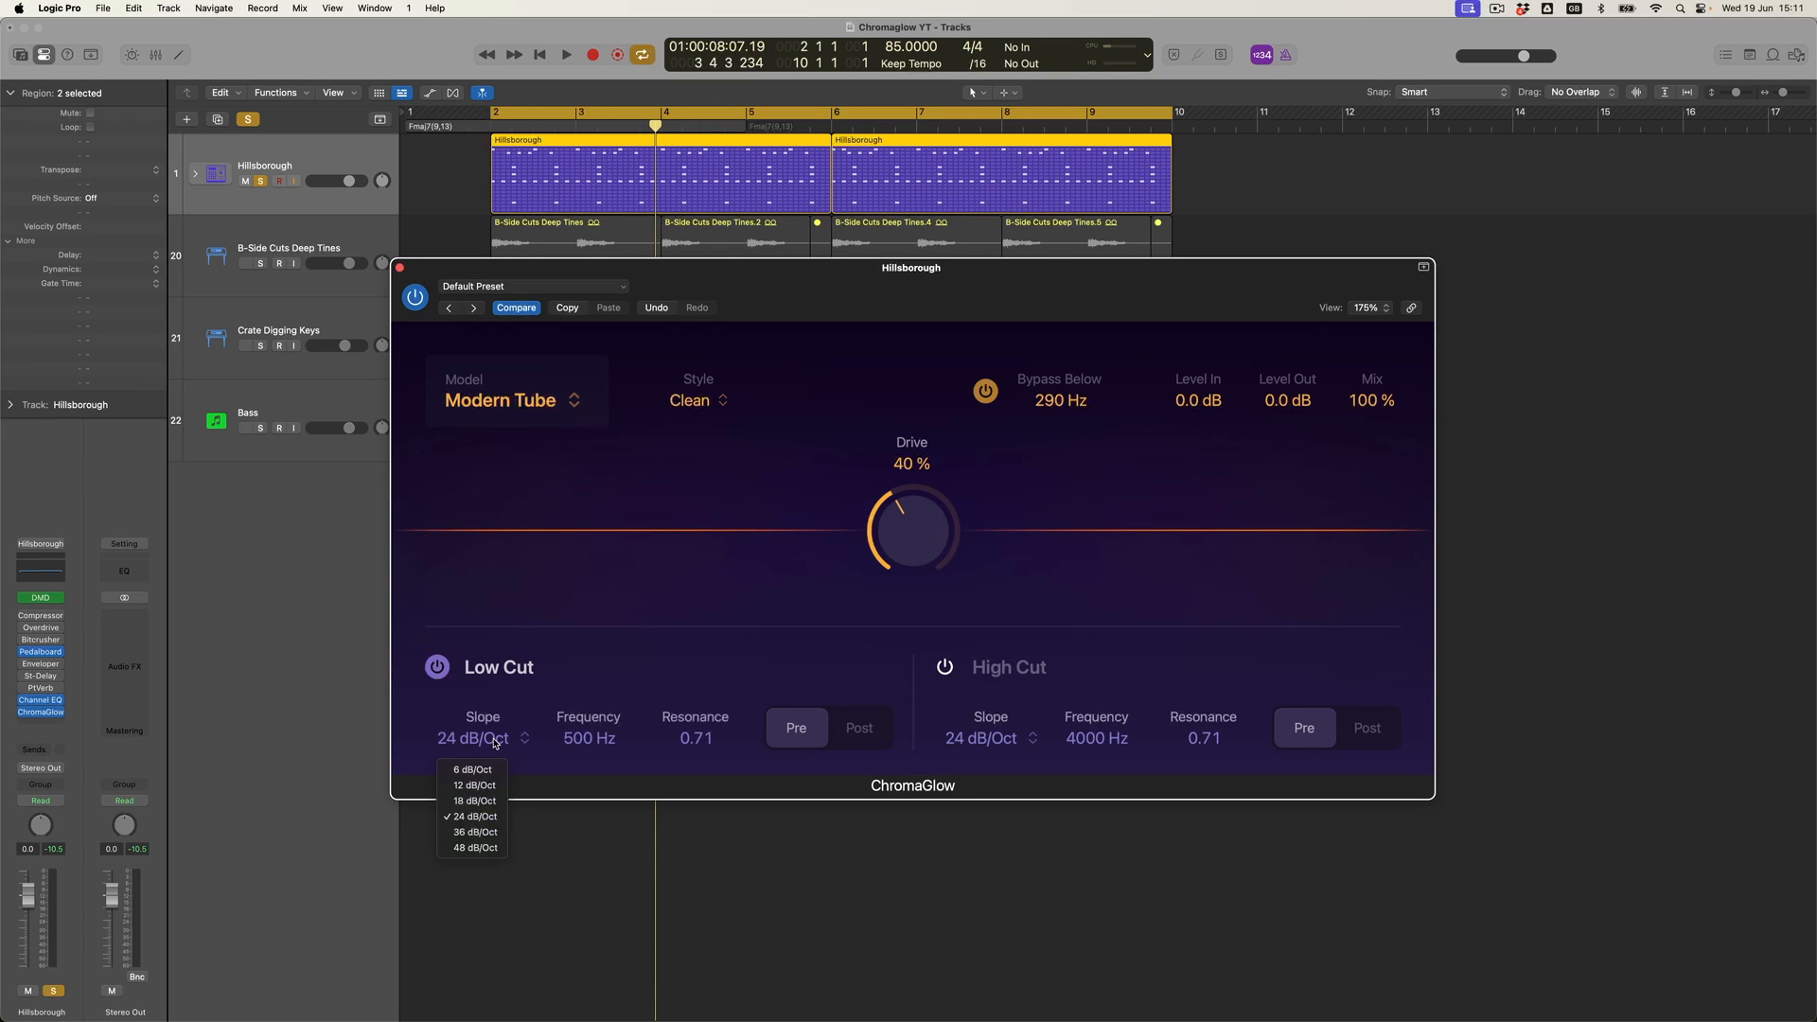
left_click(483, 848)
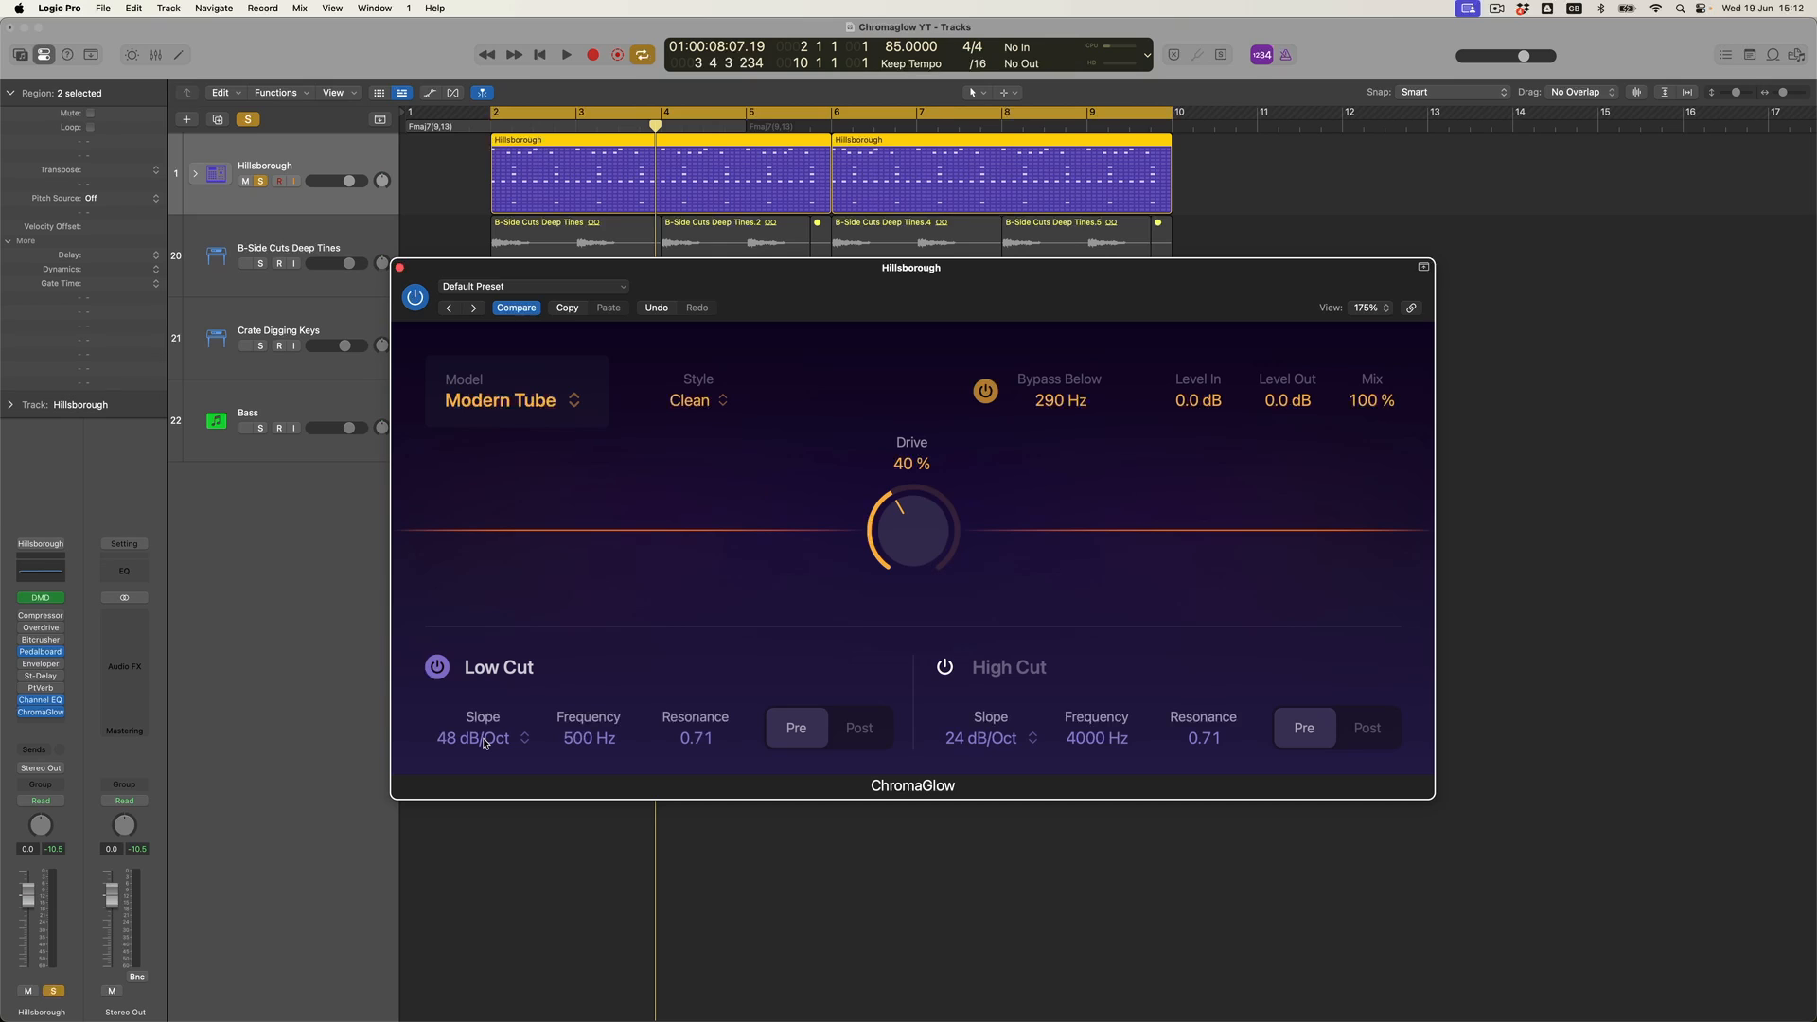
- Lower the Low Cut frequency to 20.0 Hz and start playback
left_click_drag(587, 744, 582, 939)
key("space")
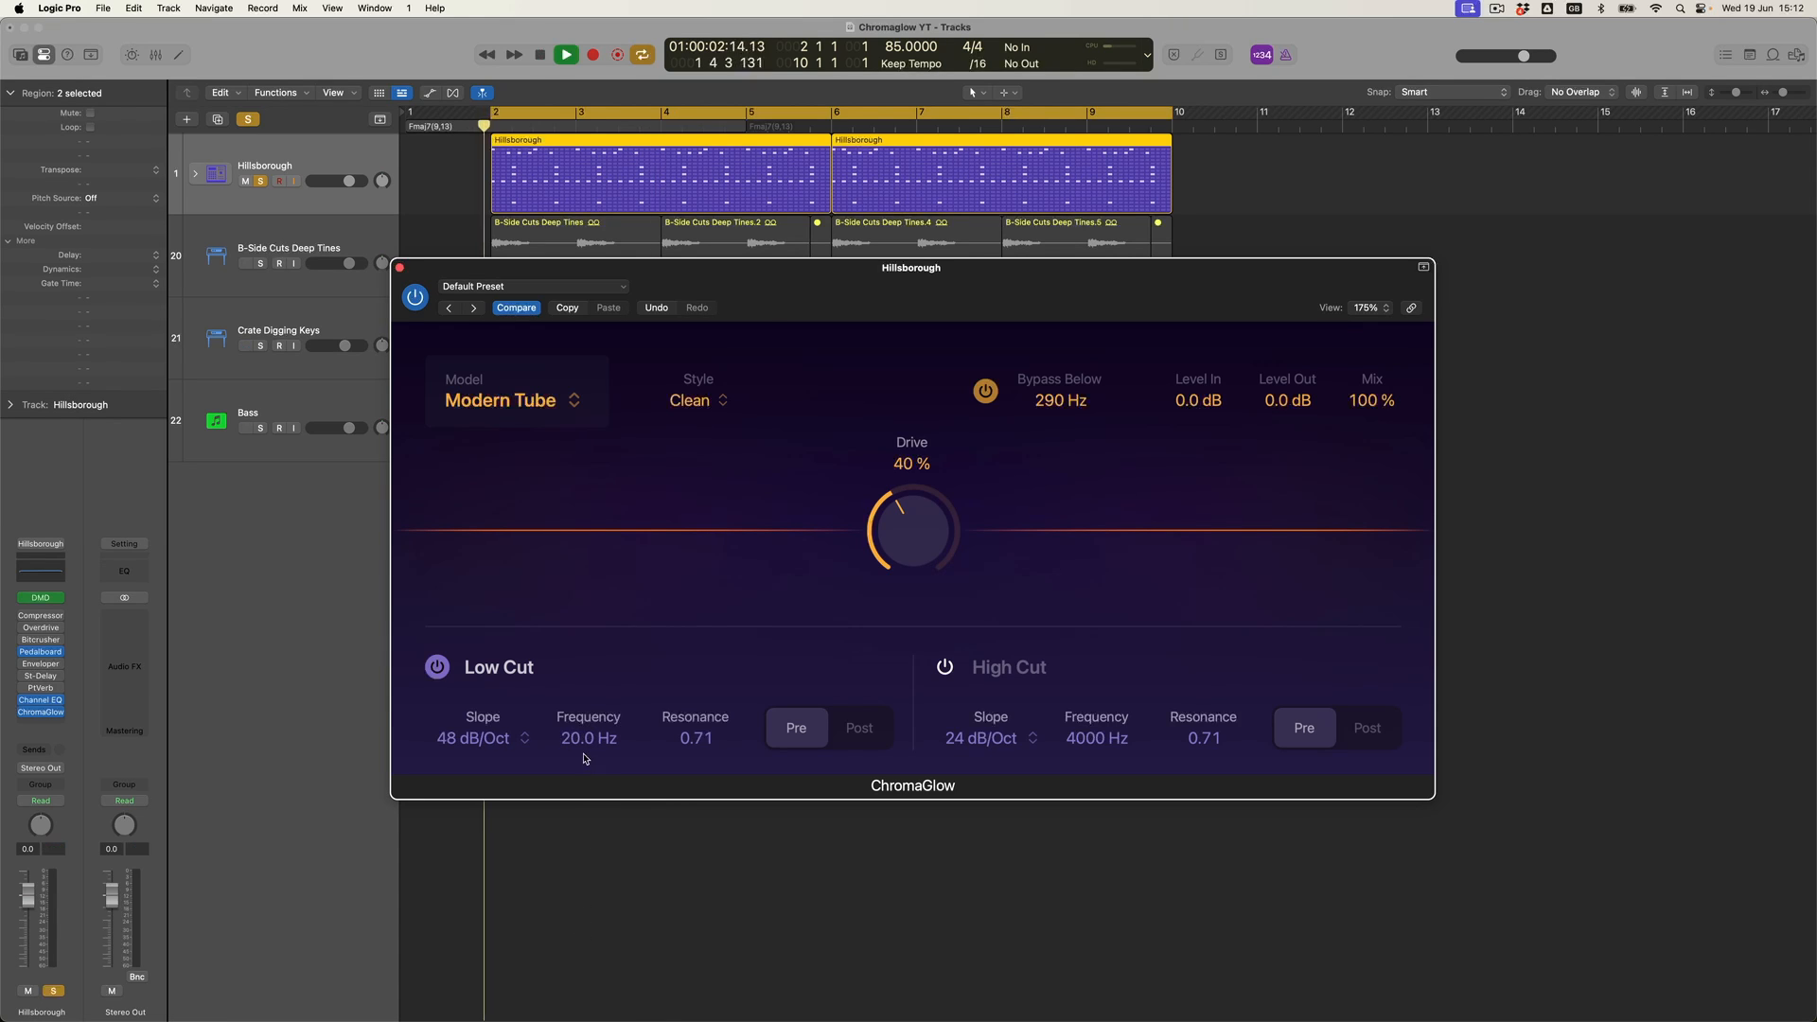
- Raise the Drive to 51 % and set the Low Cut frequency to 42.5 Hz
left_click_drag(921, 535, 890, 537)
left_click_drag(589, 739, 610, 709)
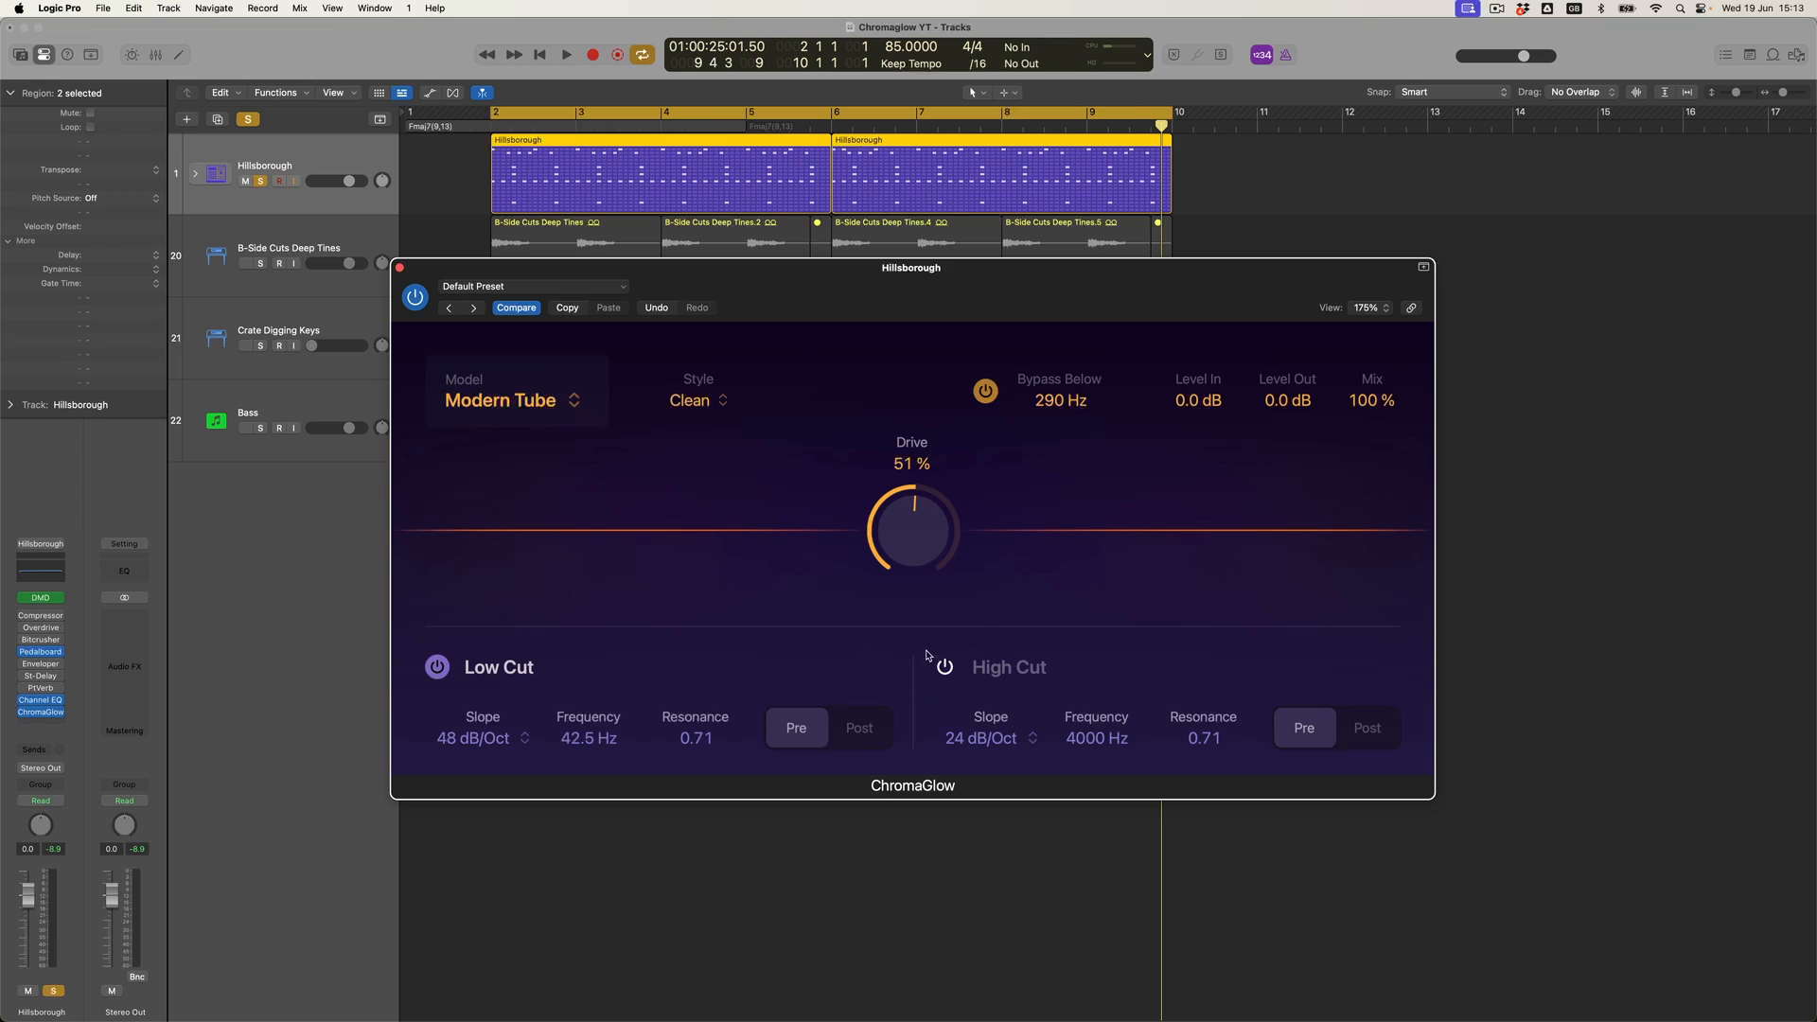
- Switch the Low Cut between Post and Pre to compare, leaving it on Post, and set its frequency to 86.0 Hz
left_click(859, 737)
left_click(810, 739)
left_click(858, 735)
left_click(810, 738)
left_click(859, 728)
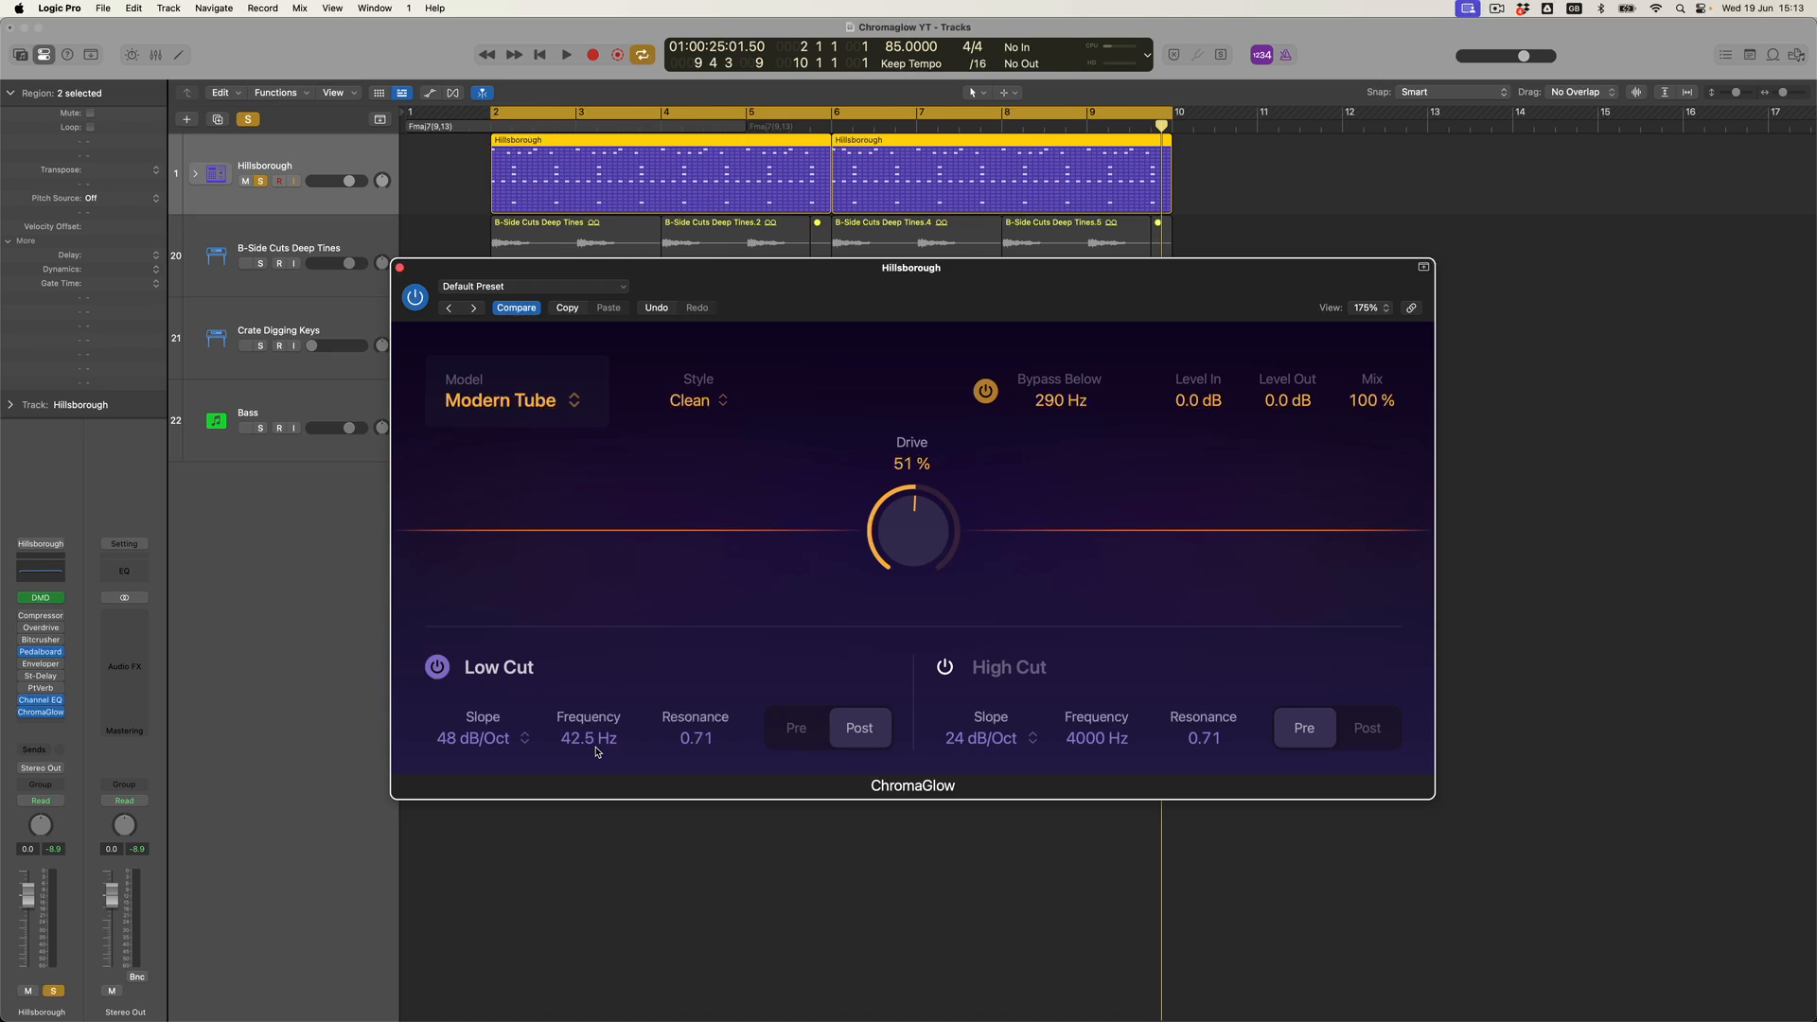
left_click_drag(596, 753, 573, 705)
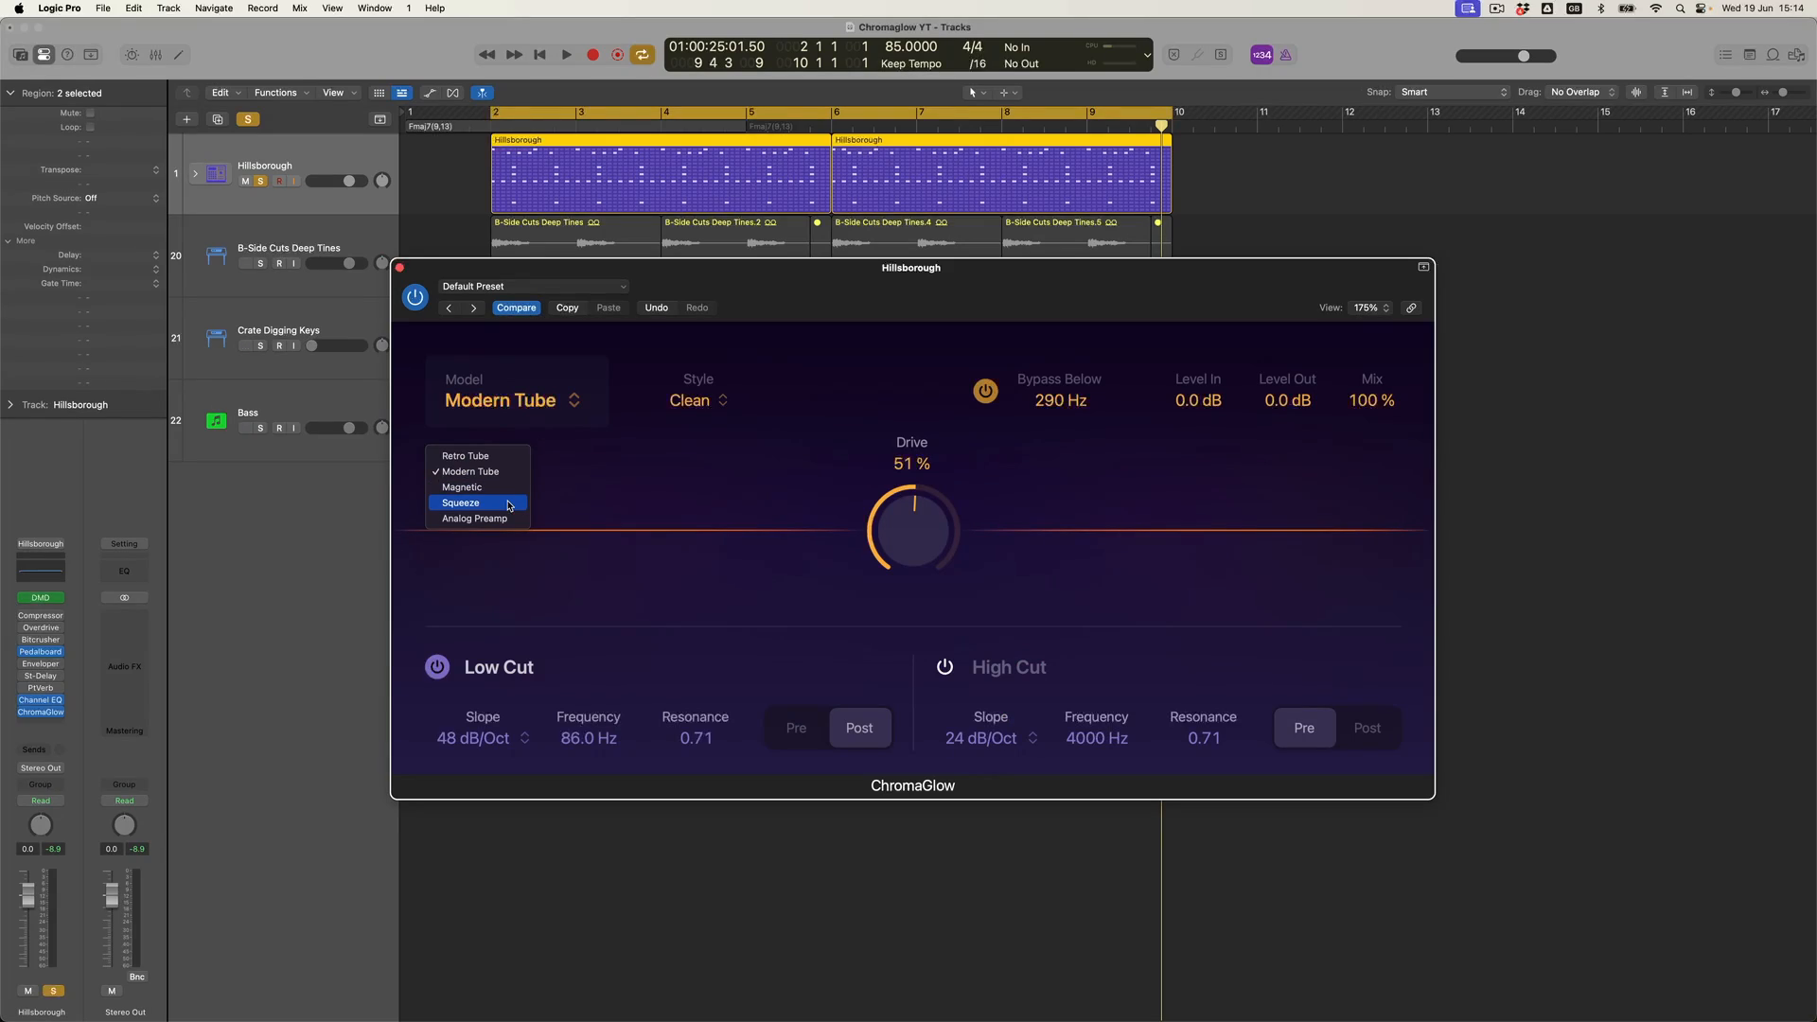
- Switch the model to Squeeze and play the track from the start of the region
left_click(509, 503)
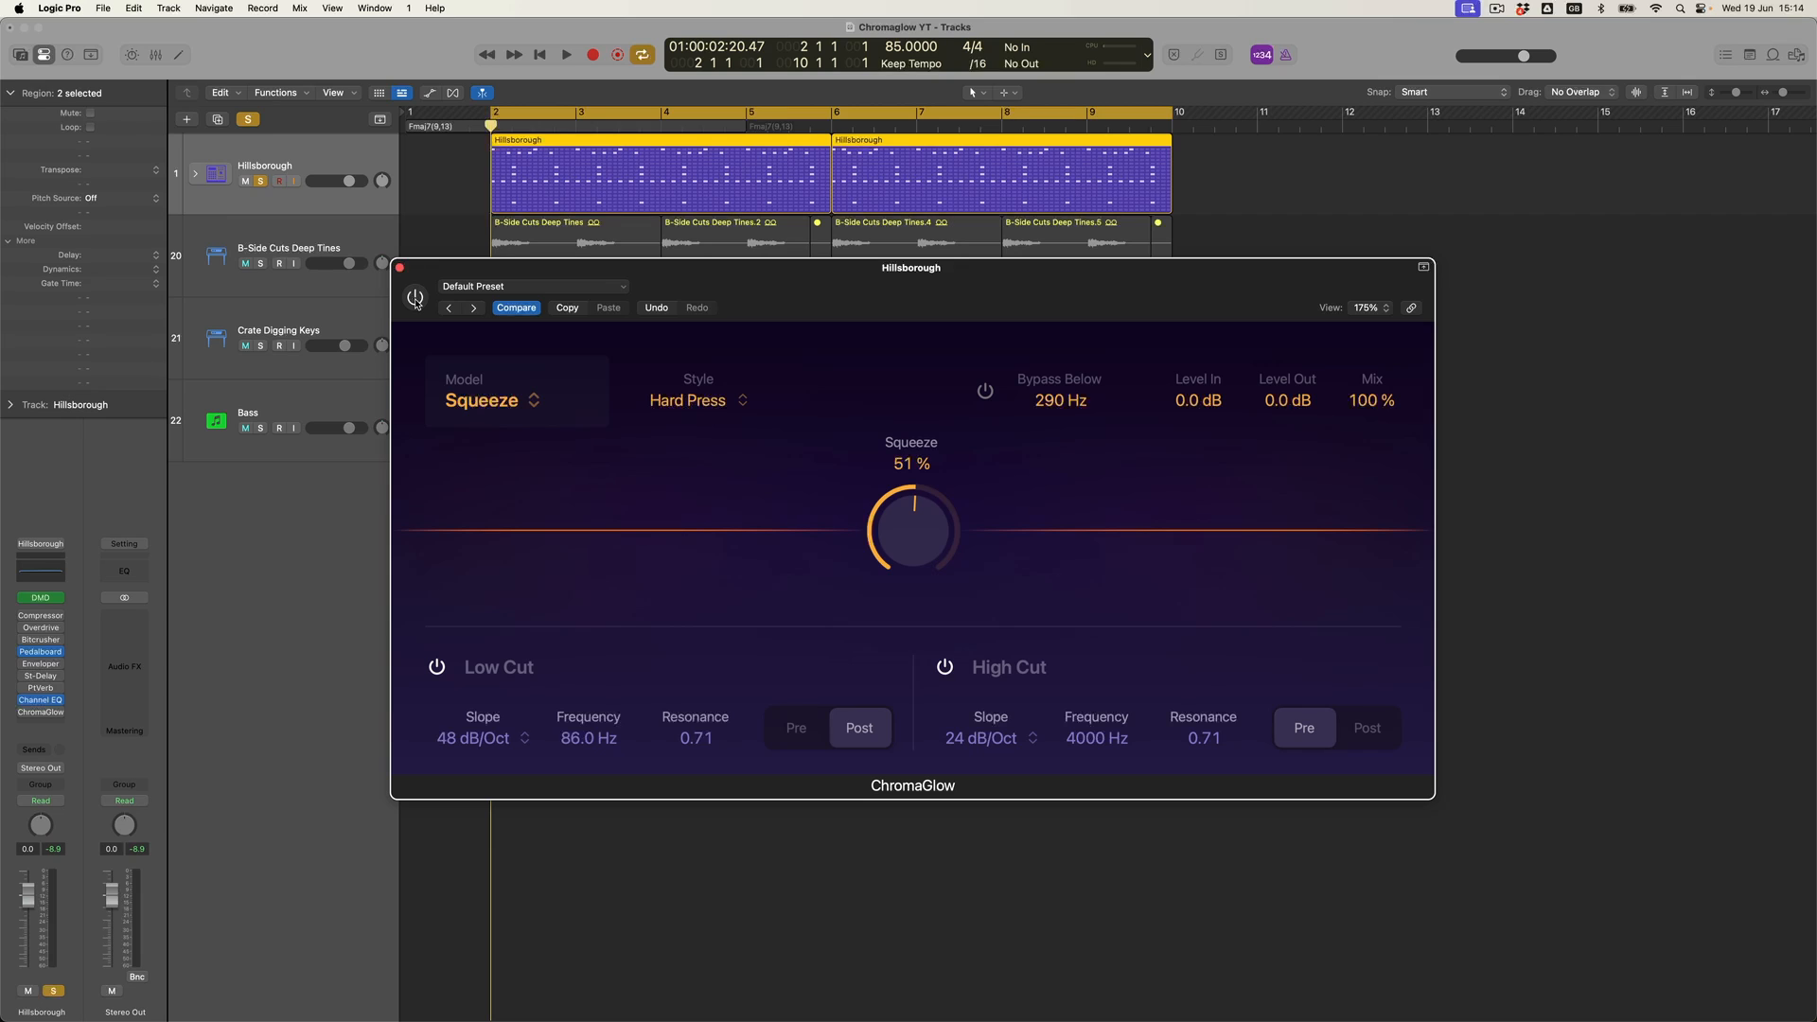
key("space")
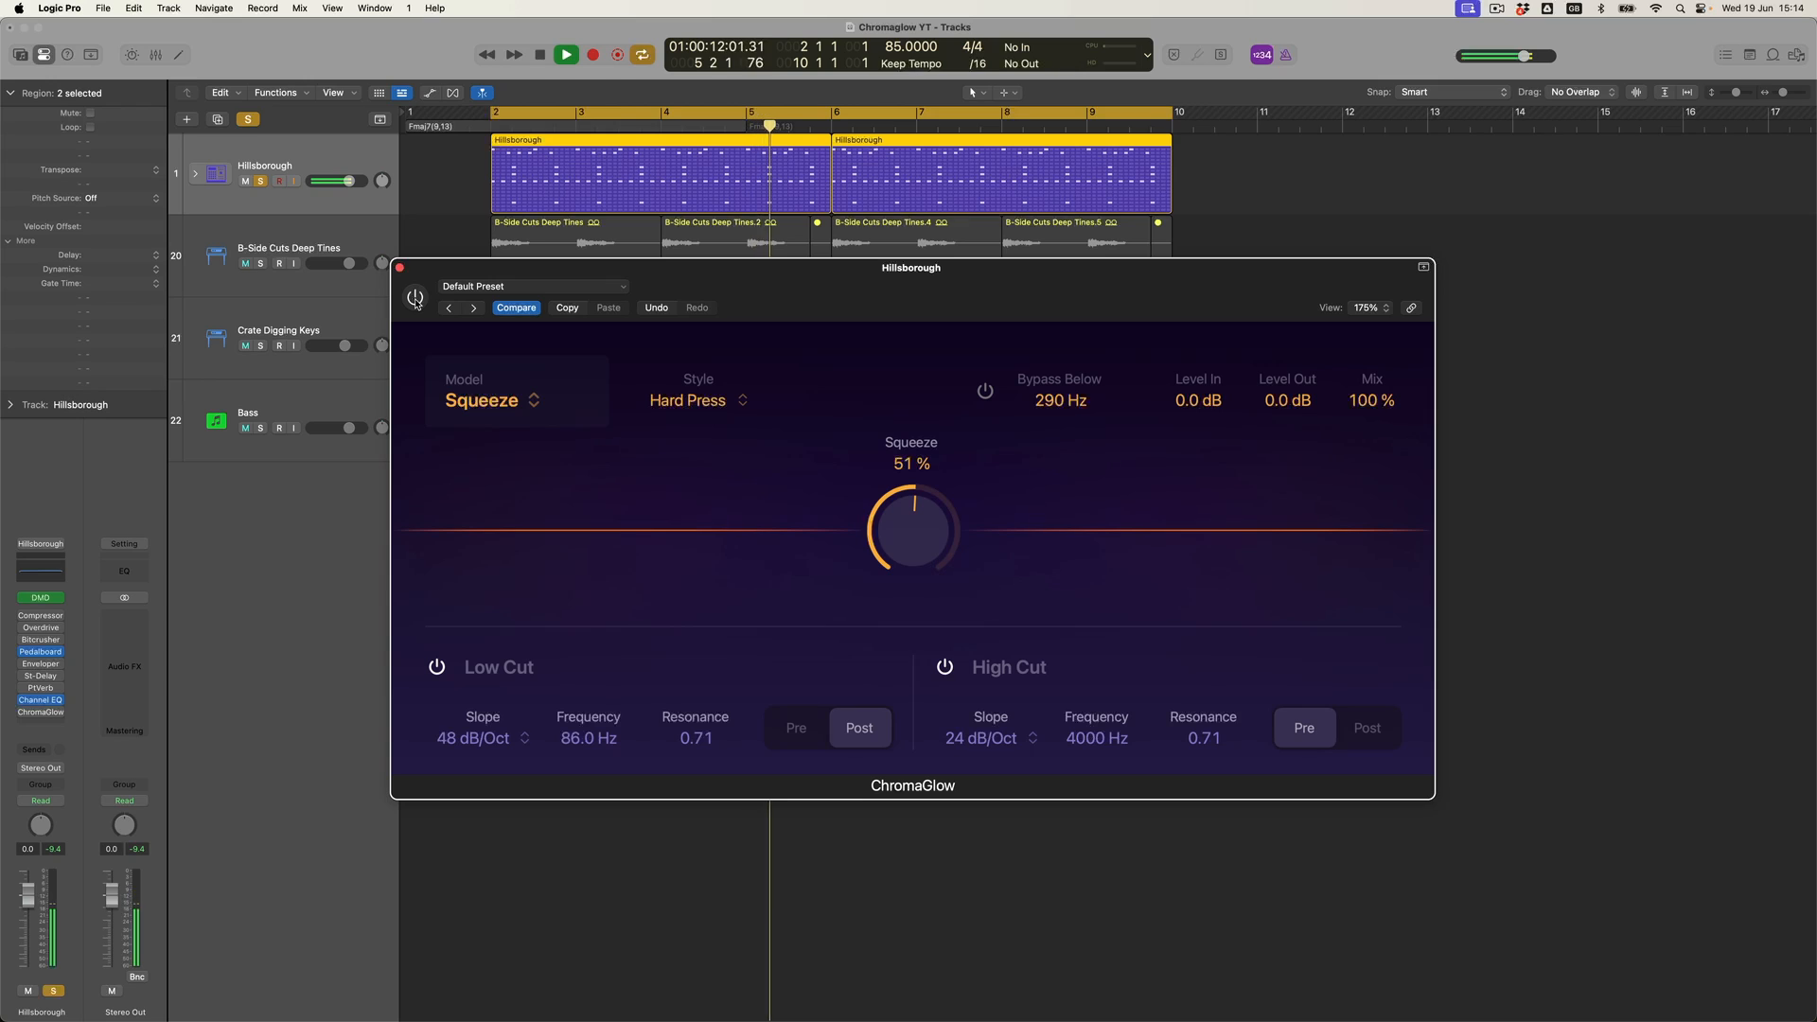
key("space")
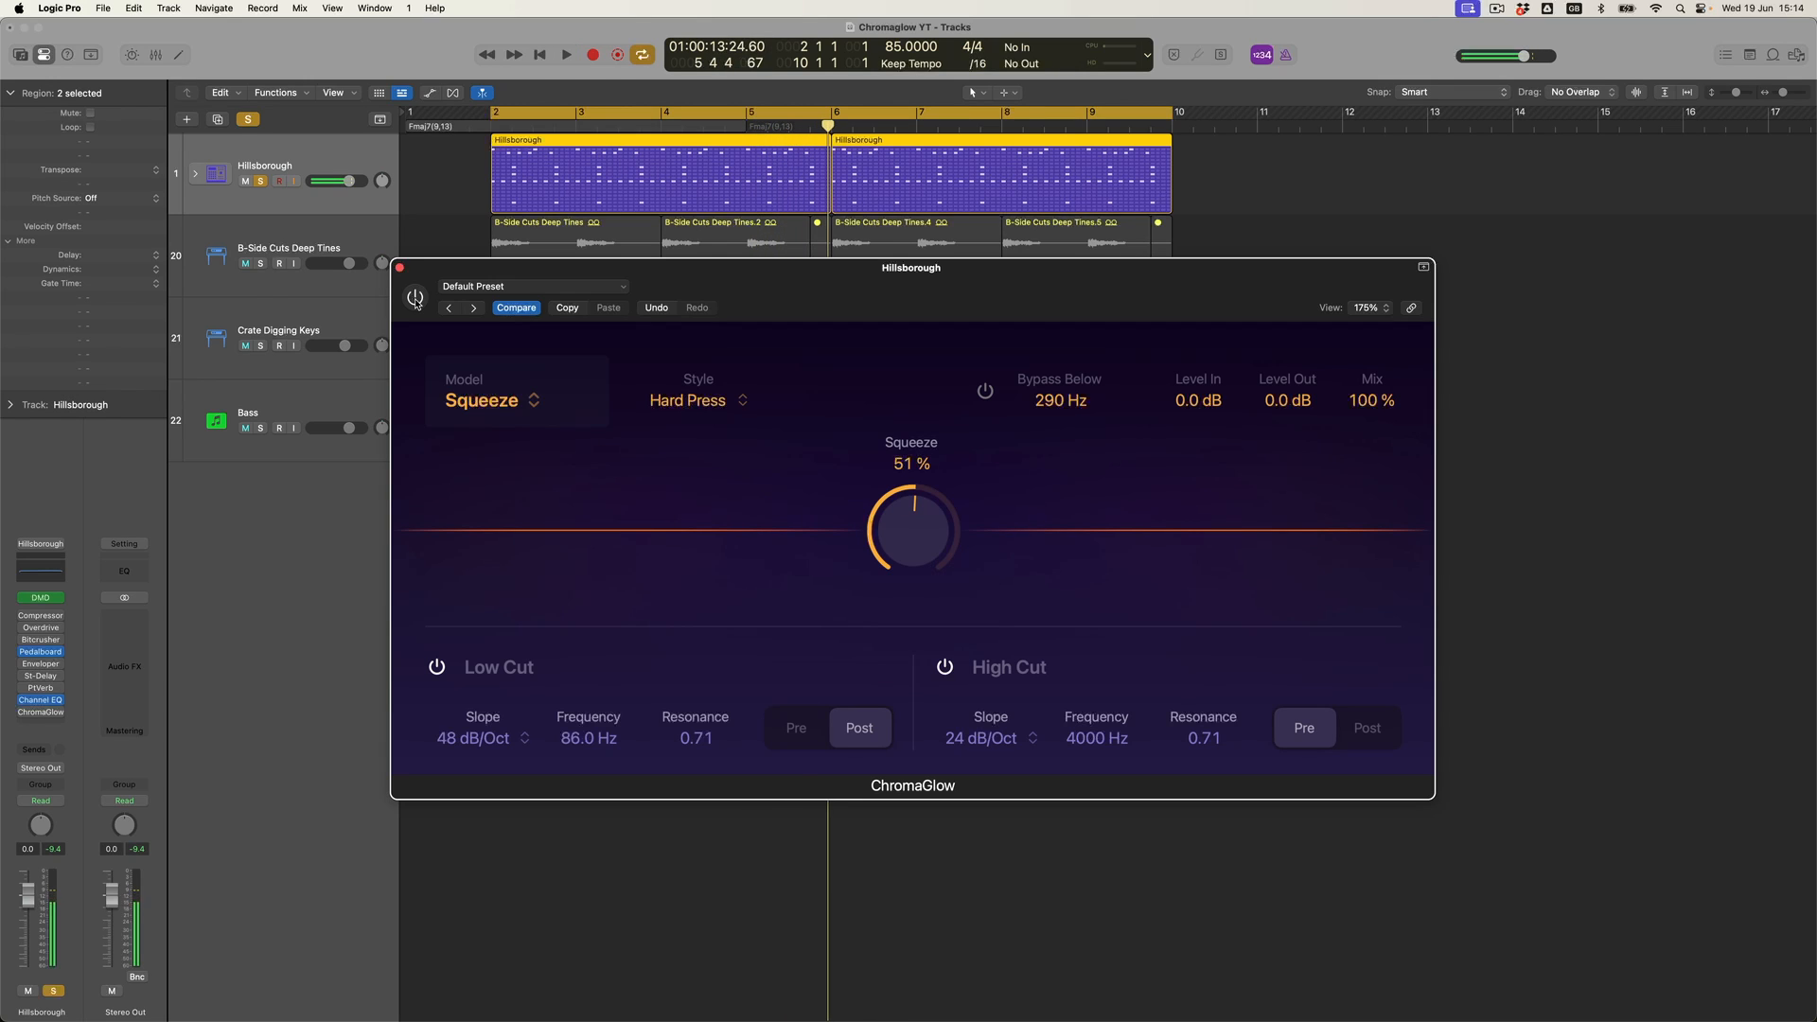
key("Return")
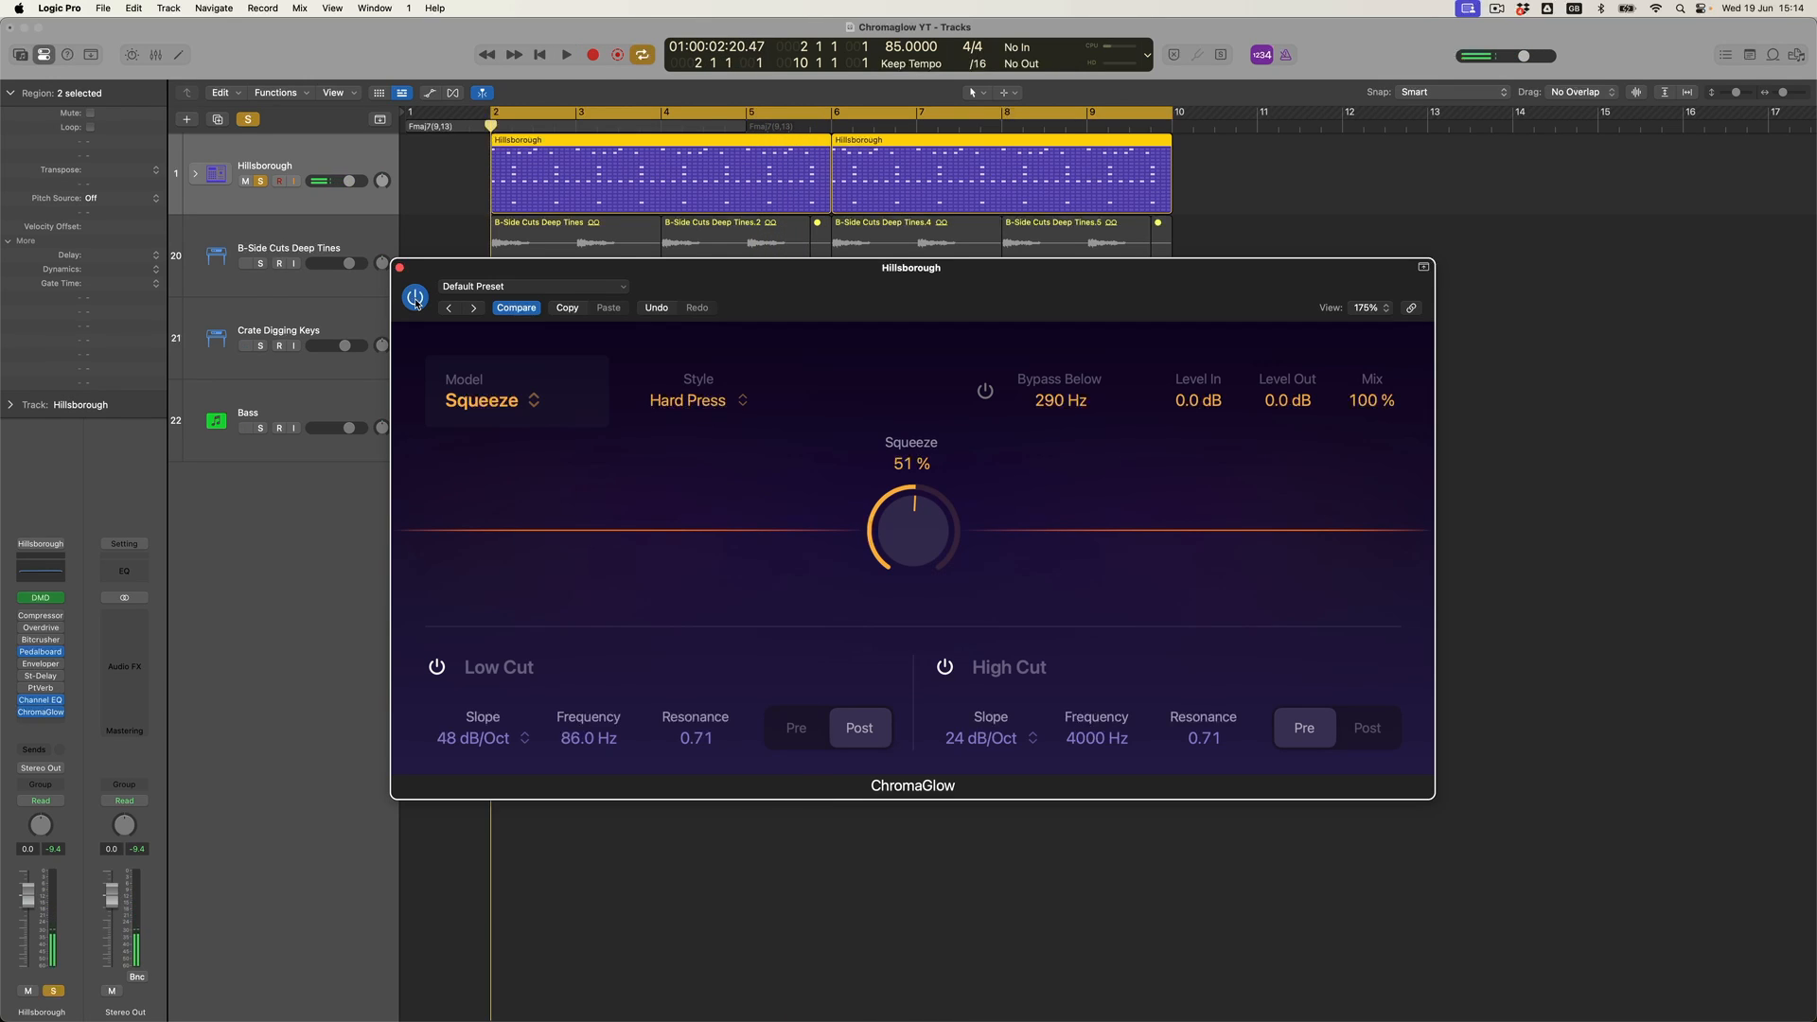
key("space")
- Toggle the plugin's bypass during playback to compare the Squeeze sound with the dry signal
left_click(55, 849)
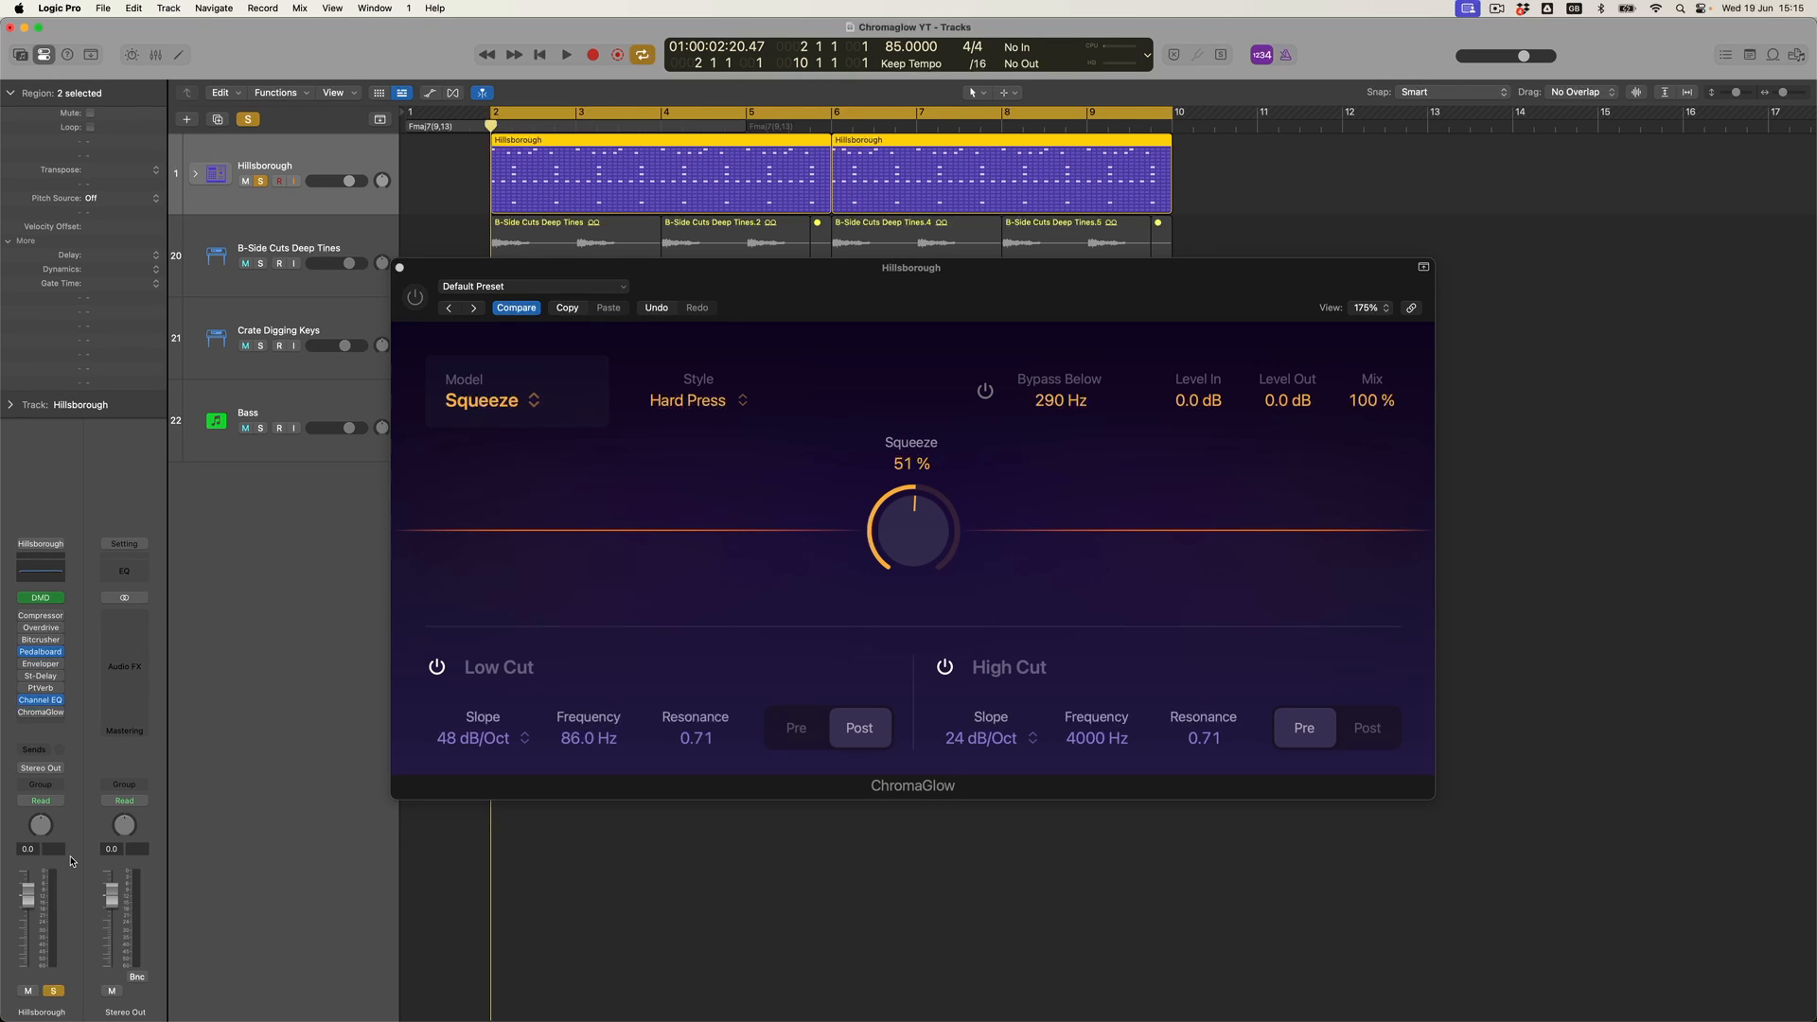
key("space")
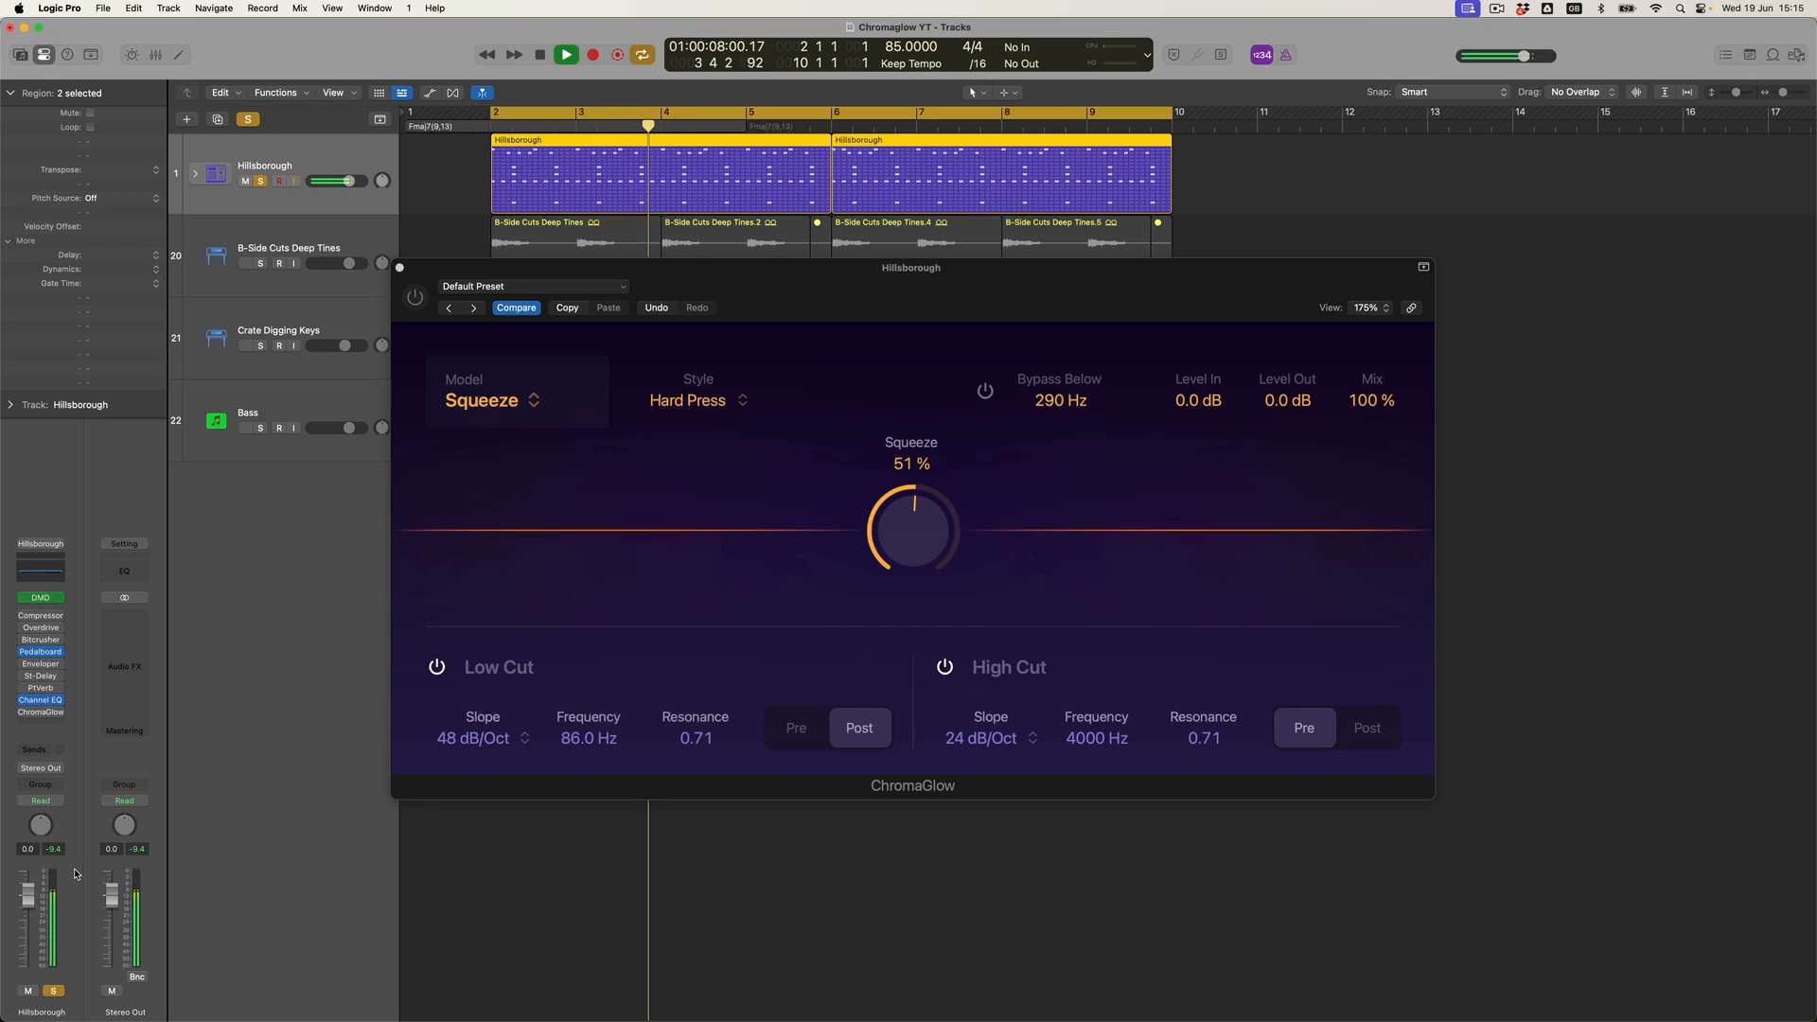
key("space")
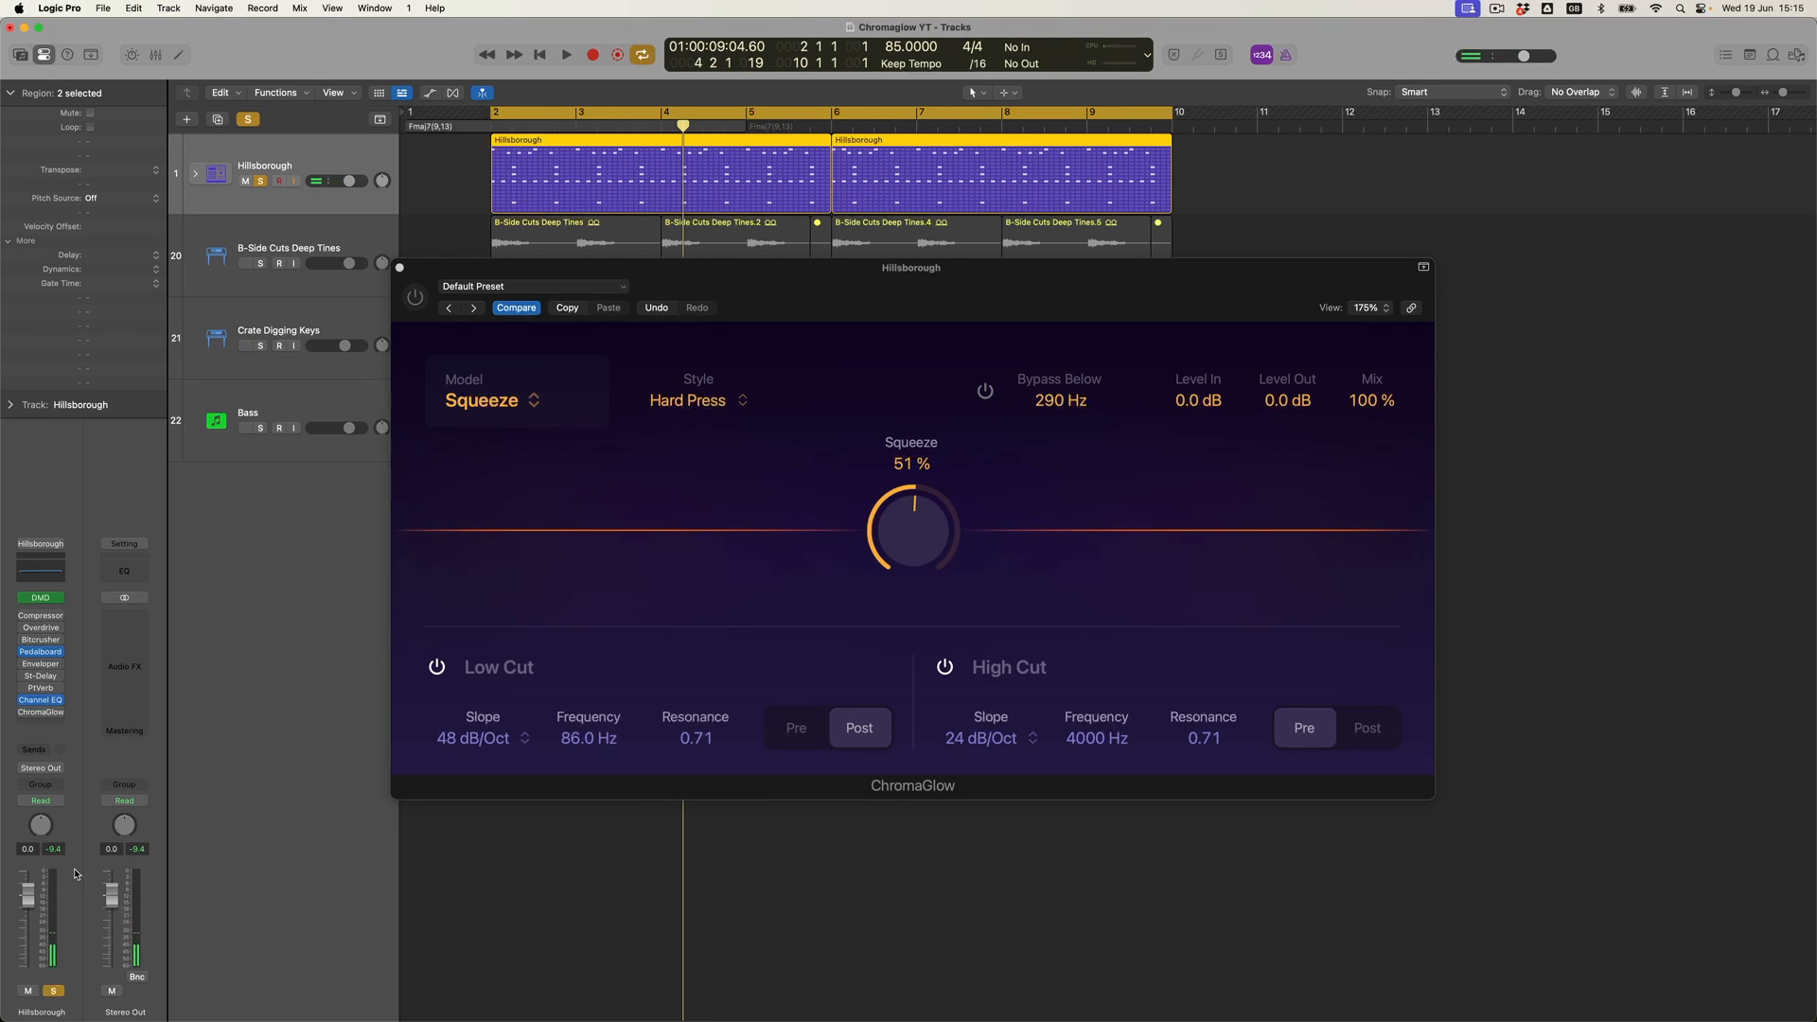
left_click(407, 304)
key("space")
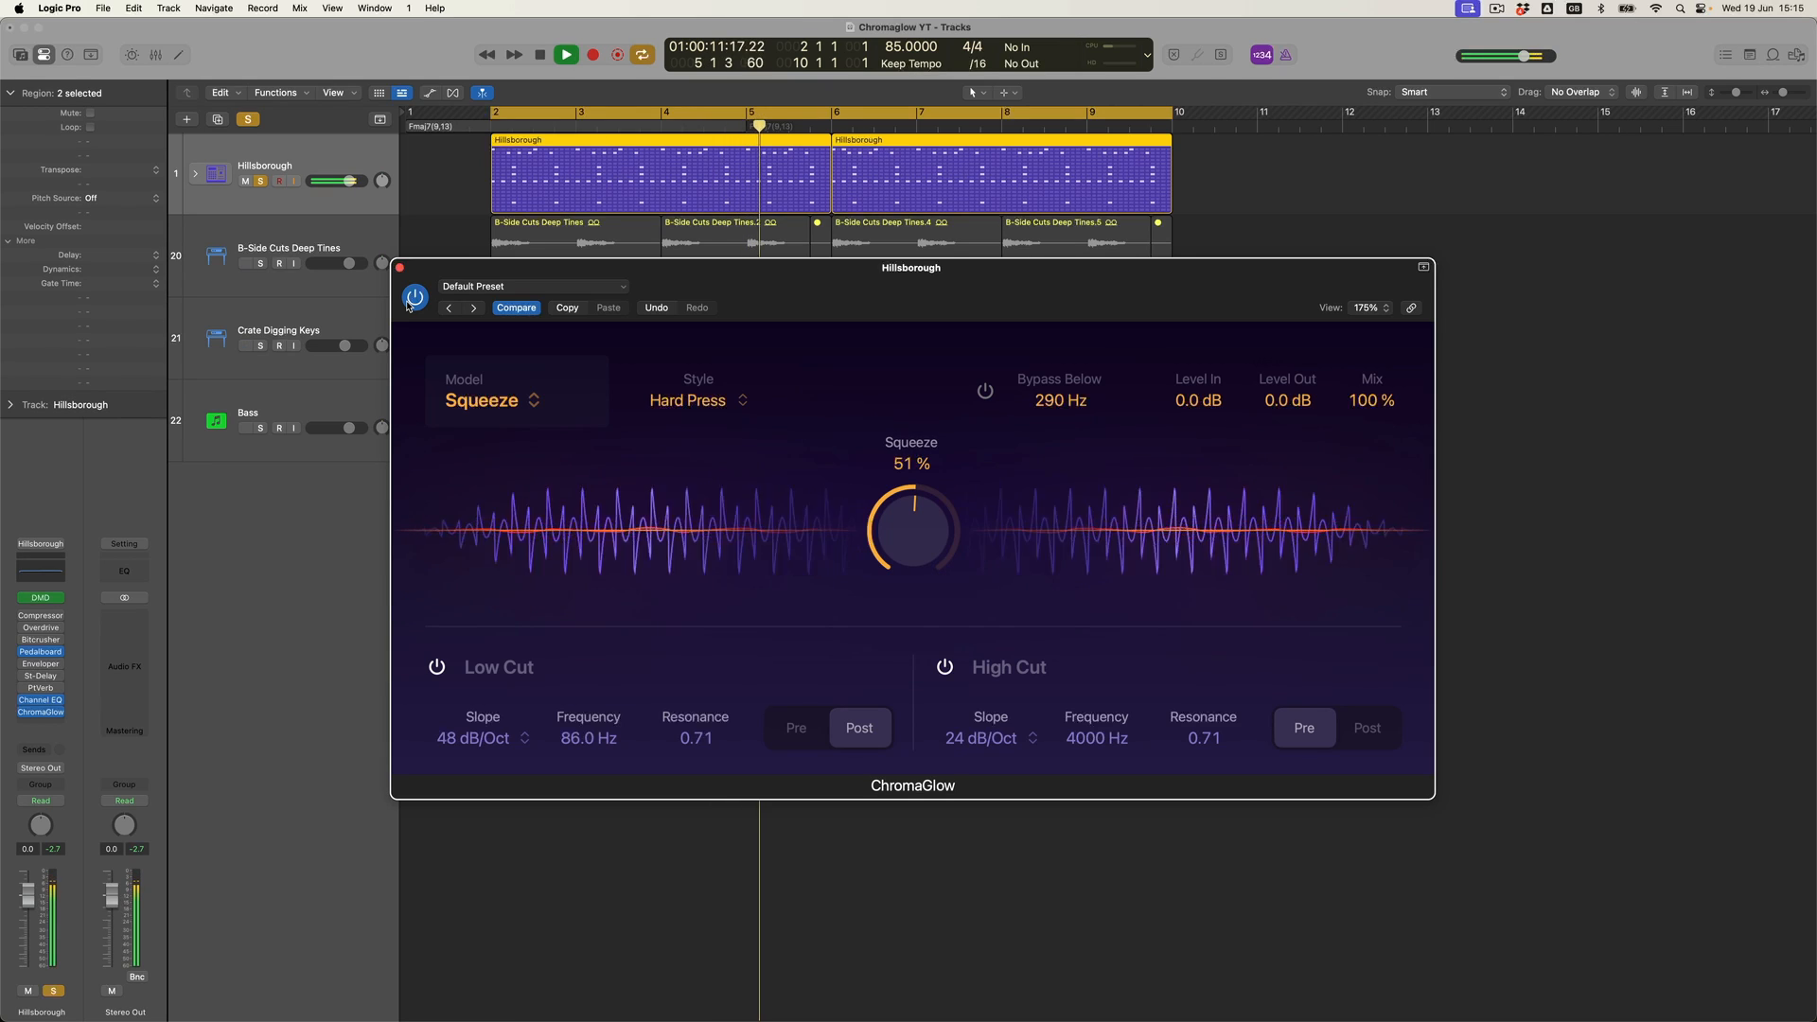
key("space")
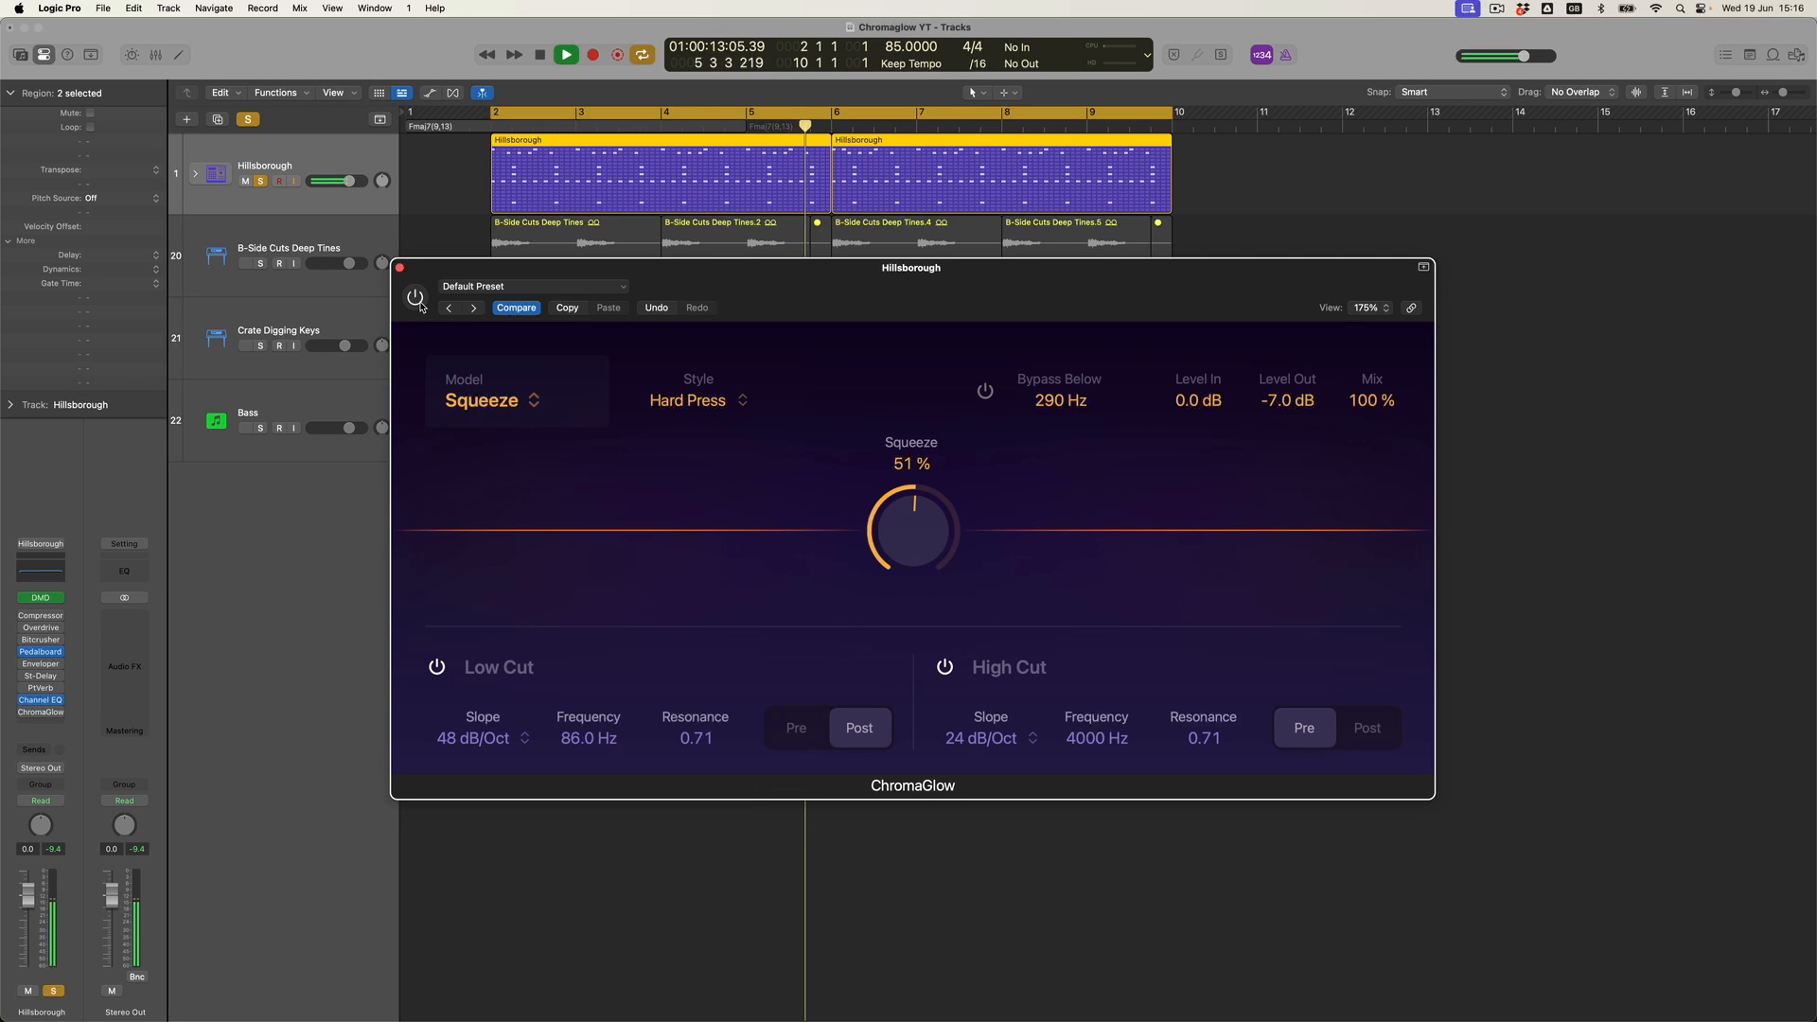
left_click(421, 306)
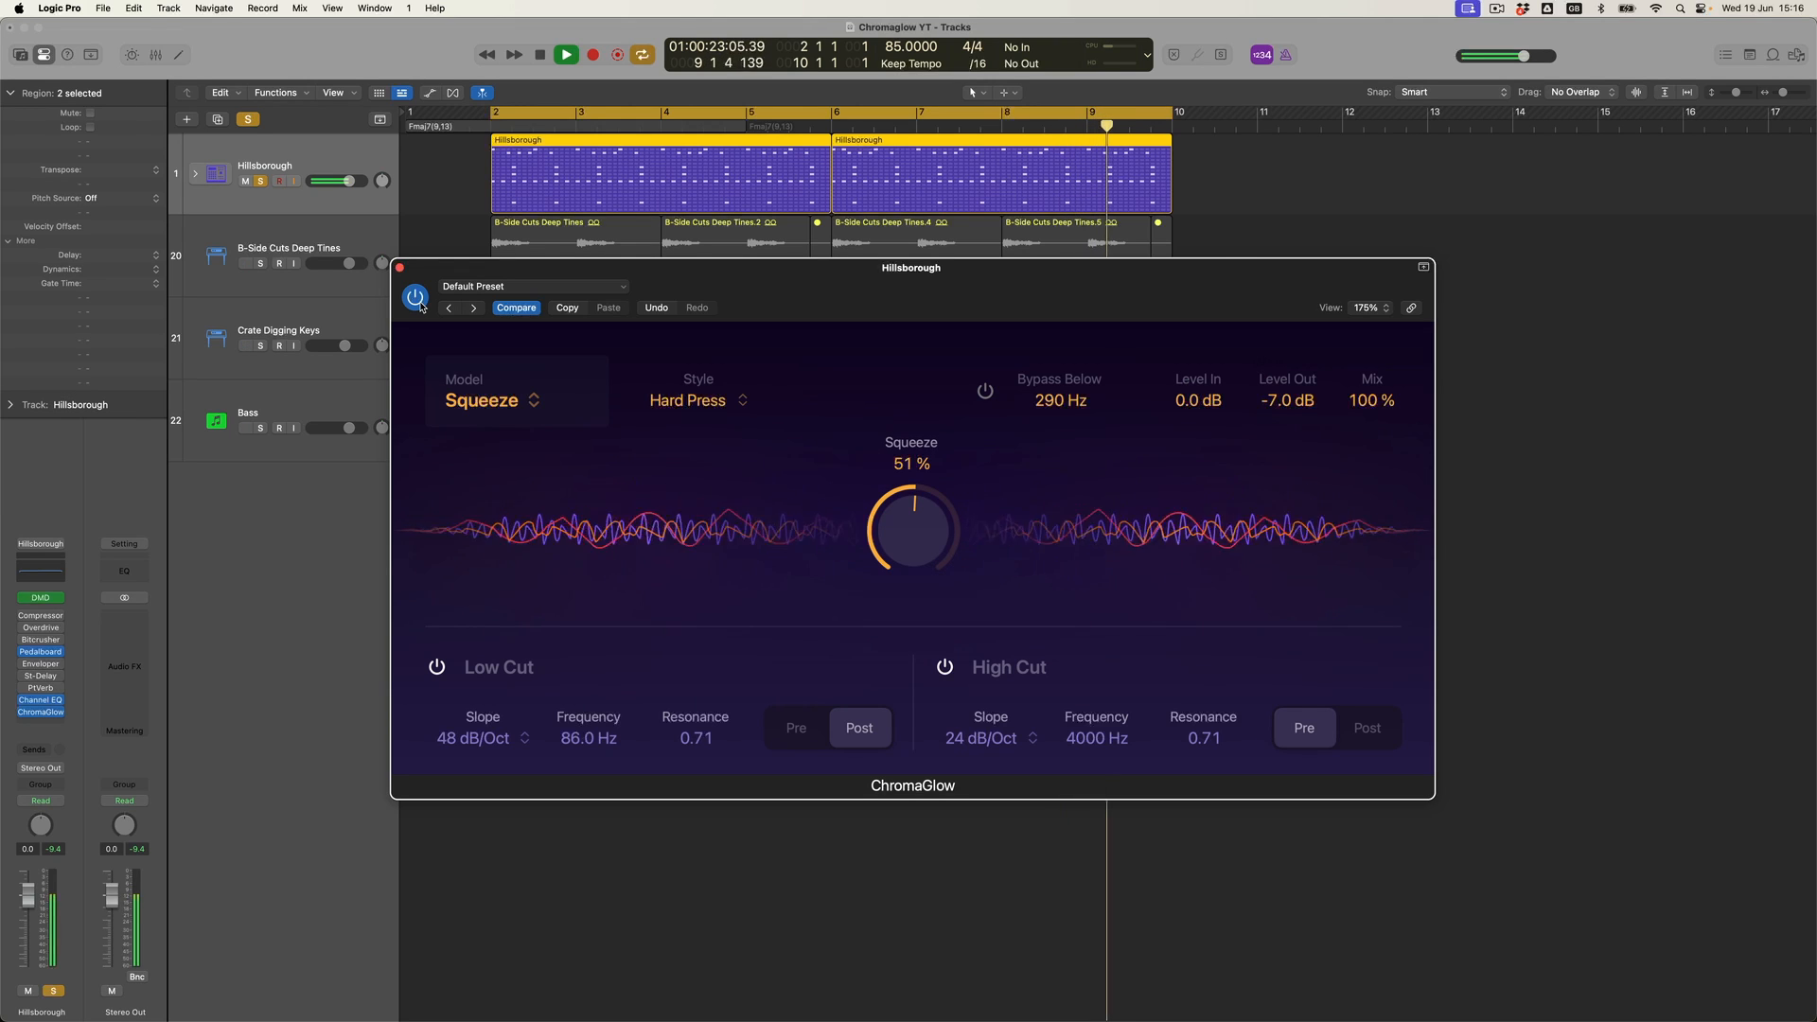
- Restart playback from the region start and toggle the plugin bypass off and on again
key("space")
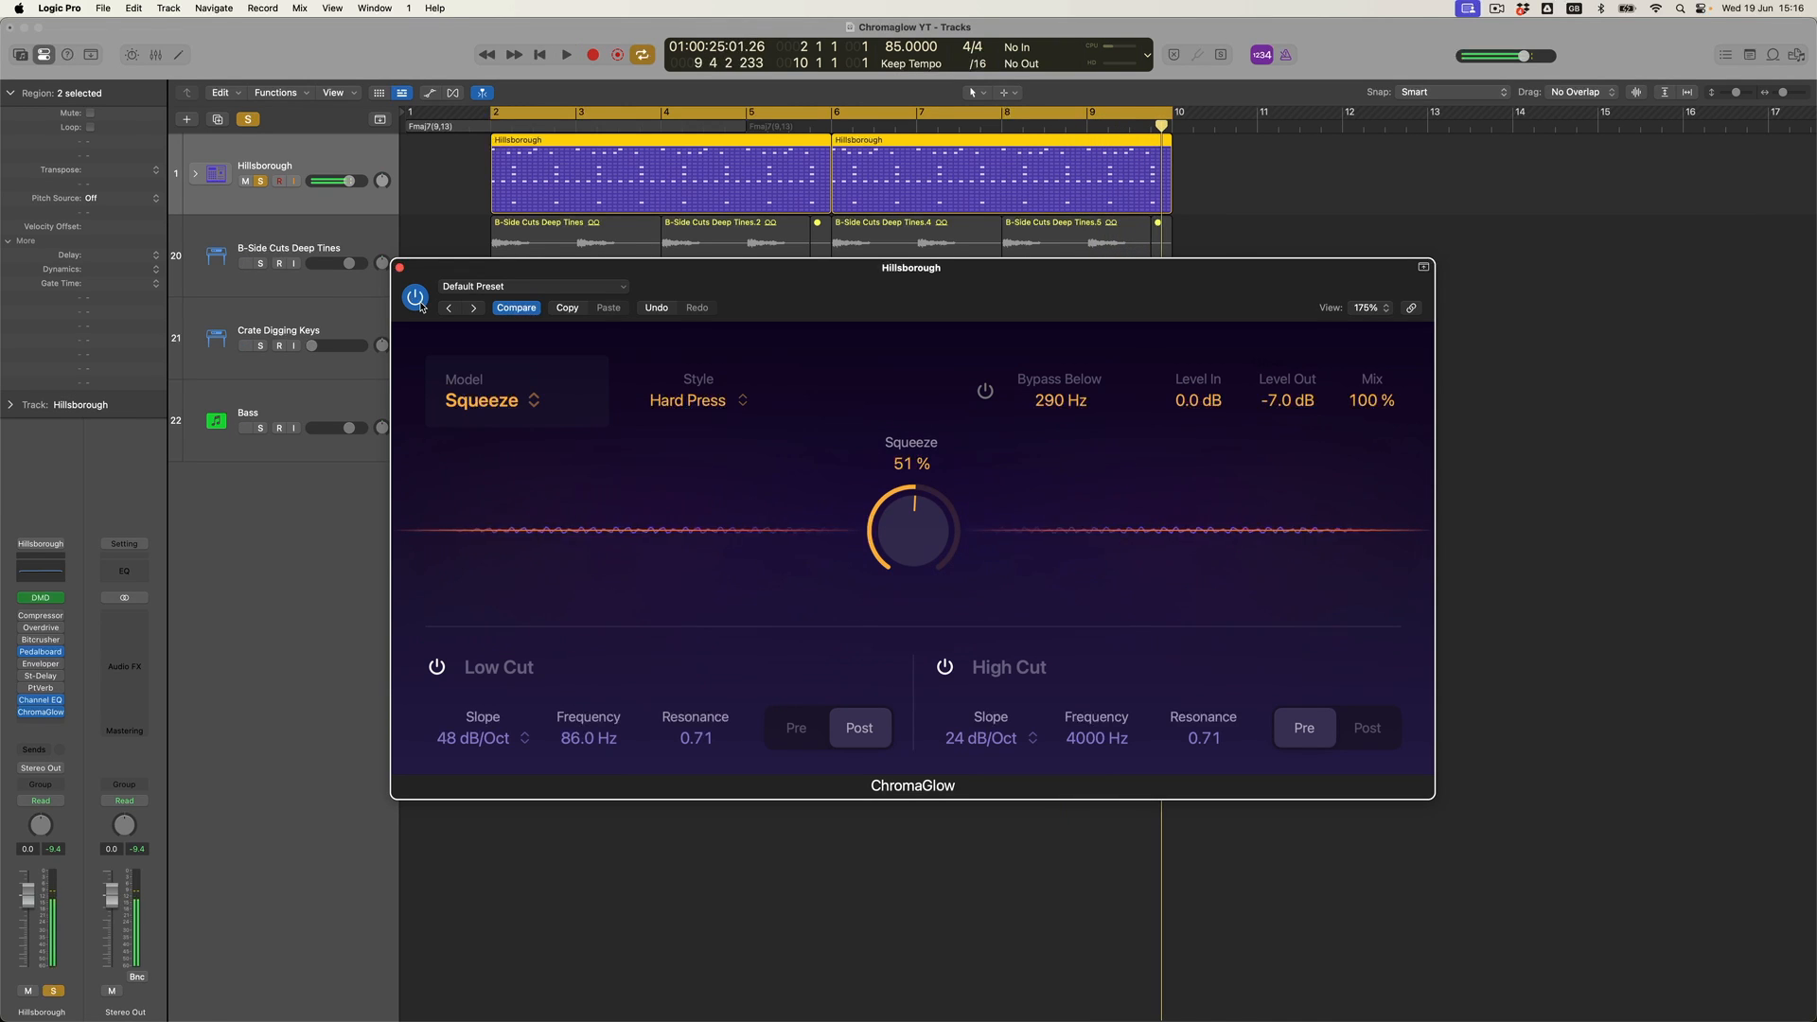
left_click(261, 182)
left_click(416, 295)
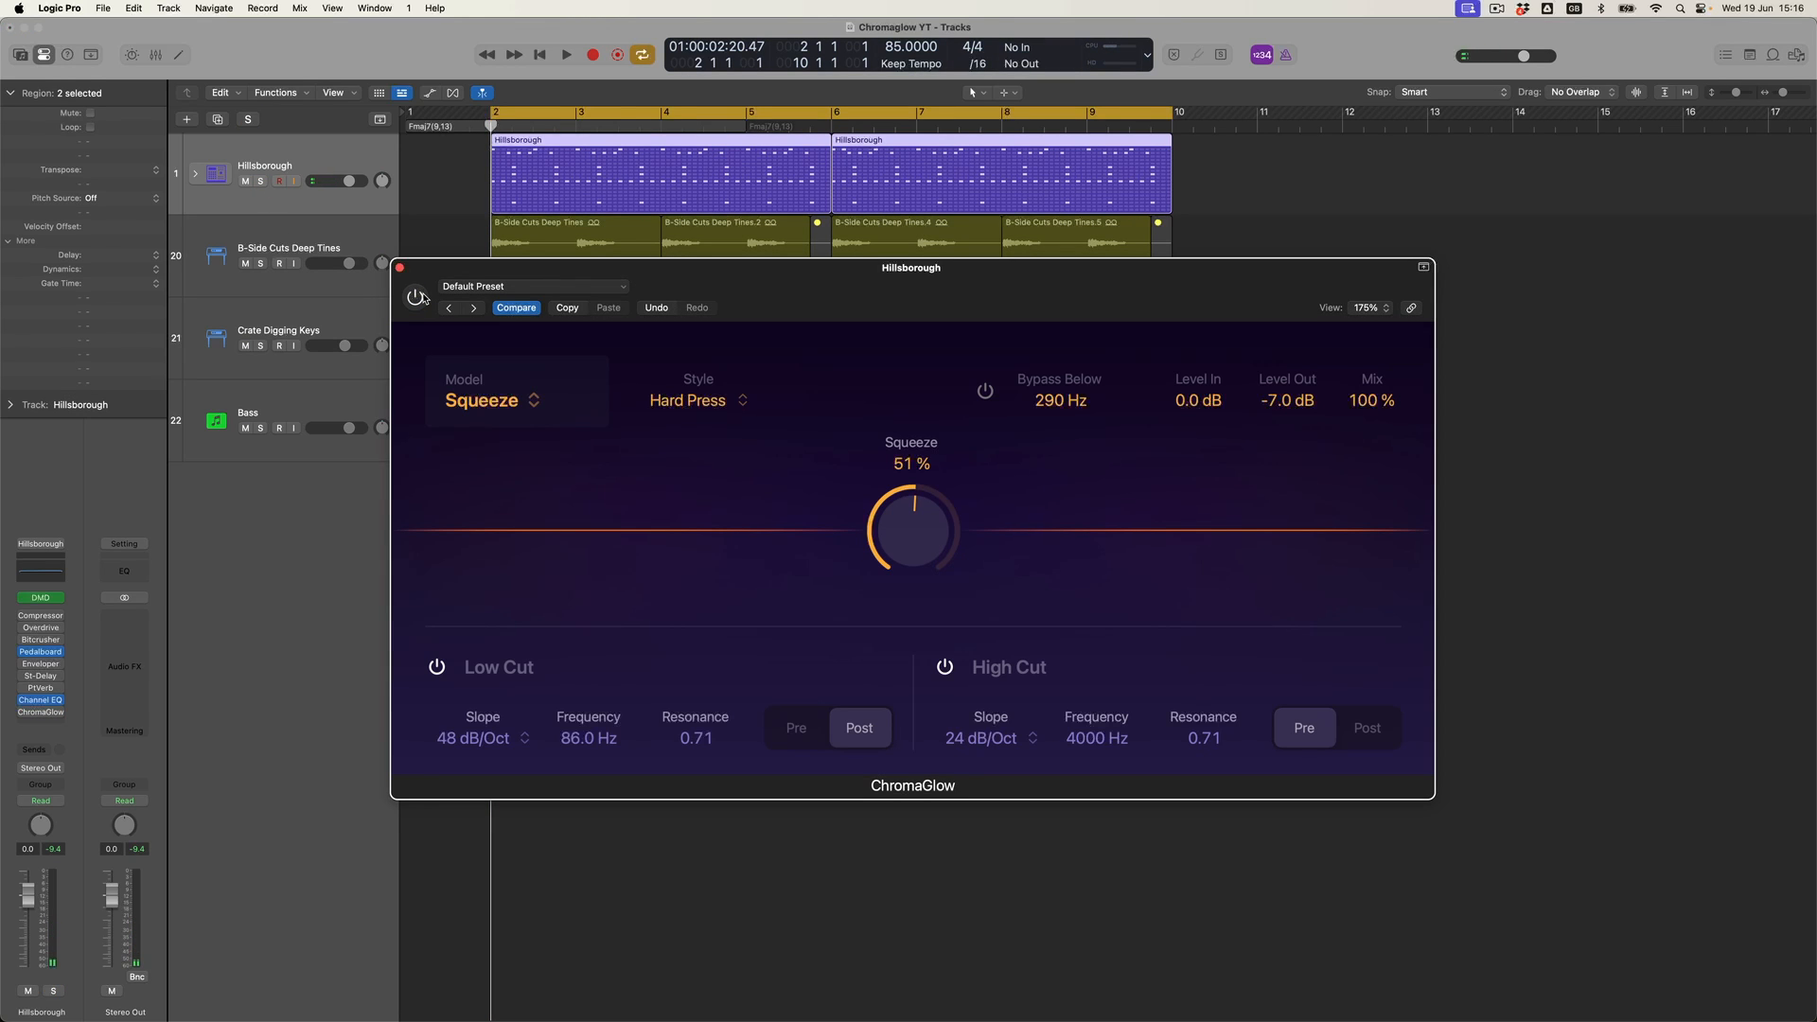
key("space")
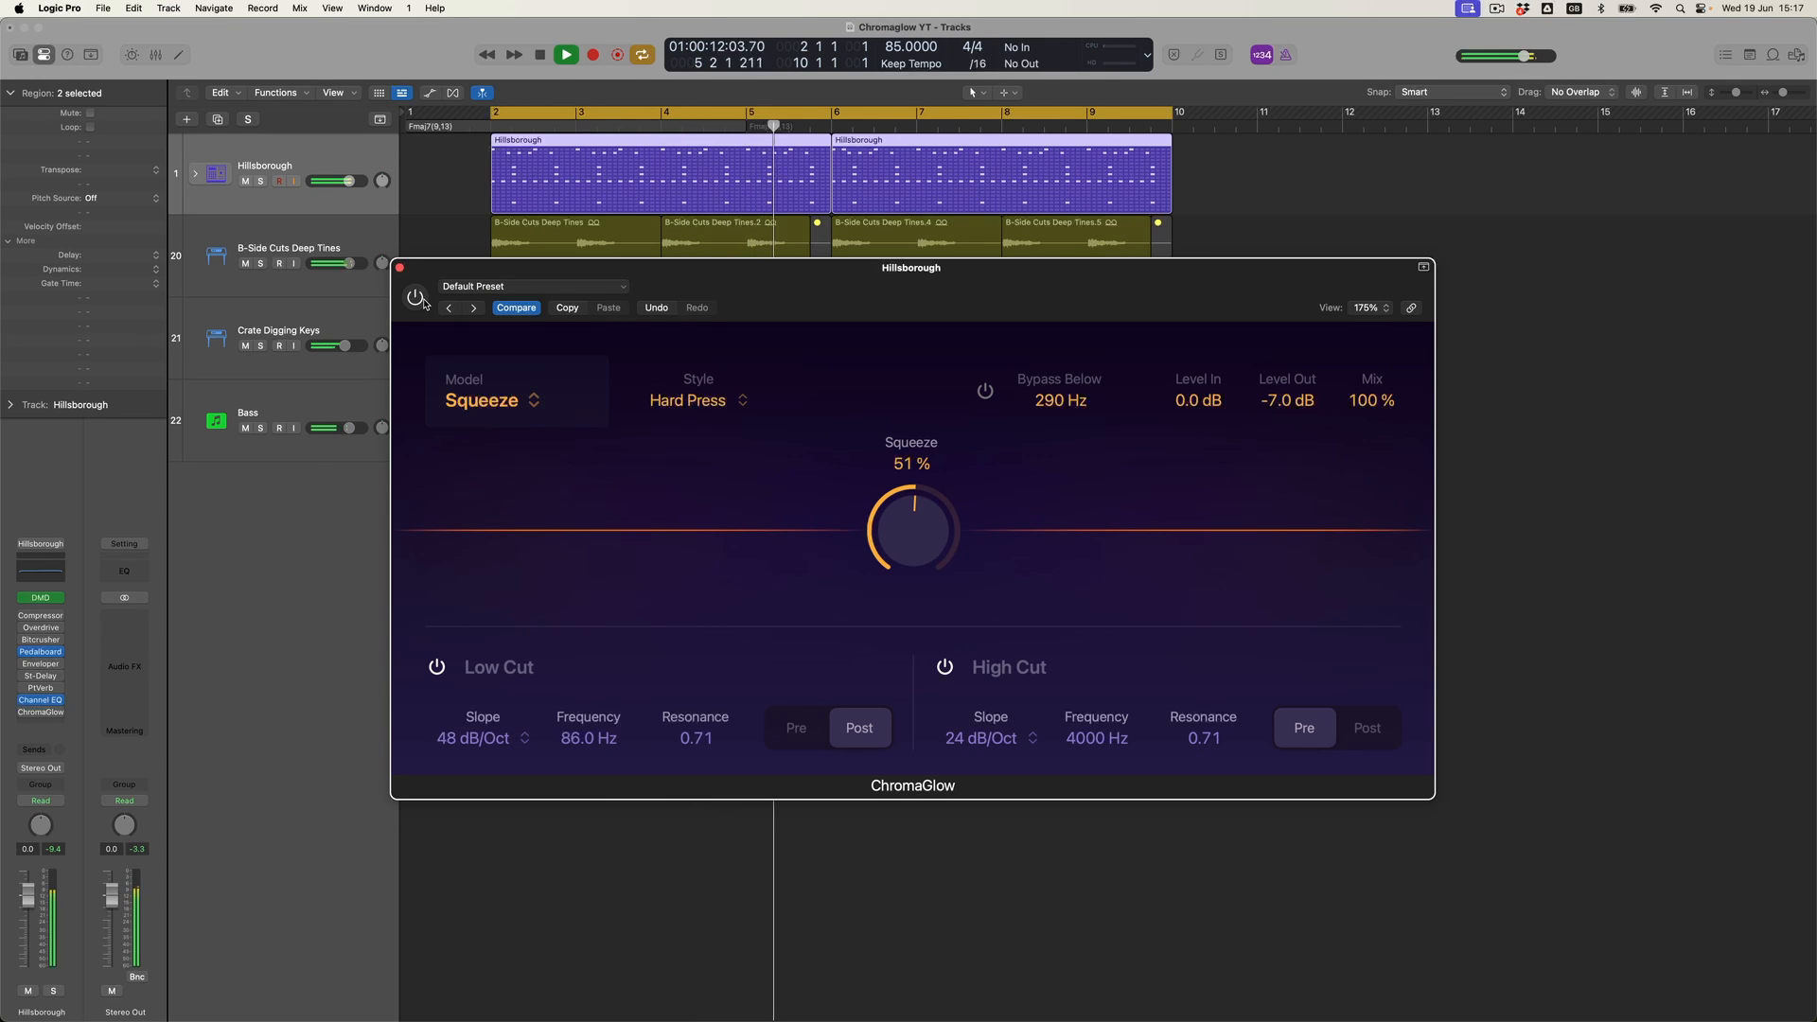
left_click(415, 298)
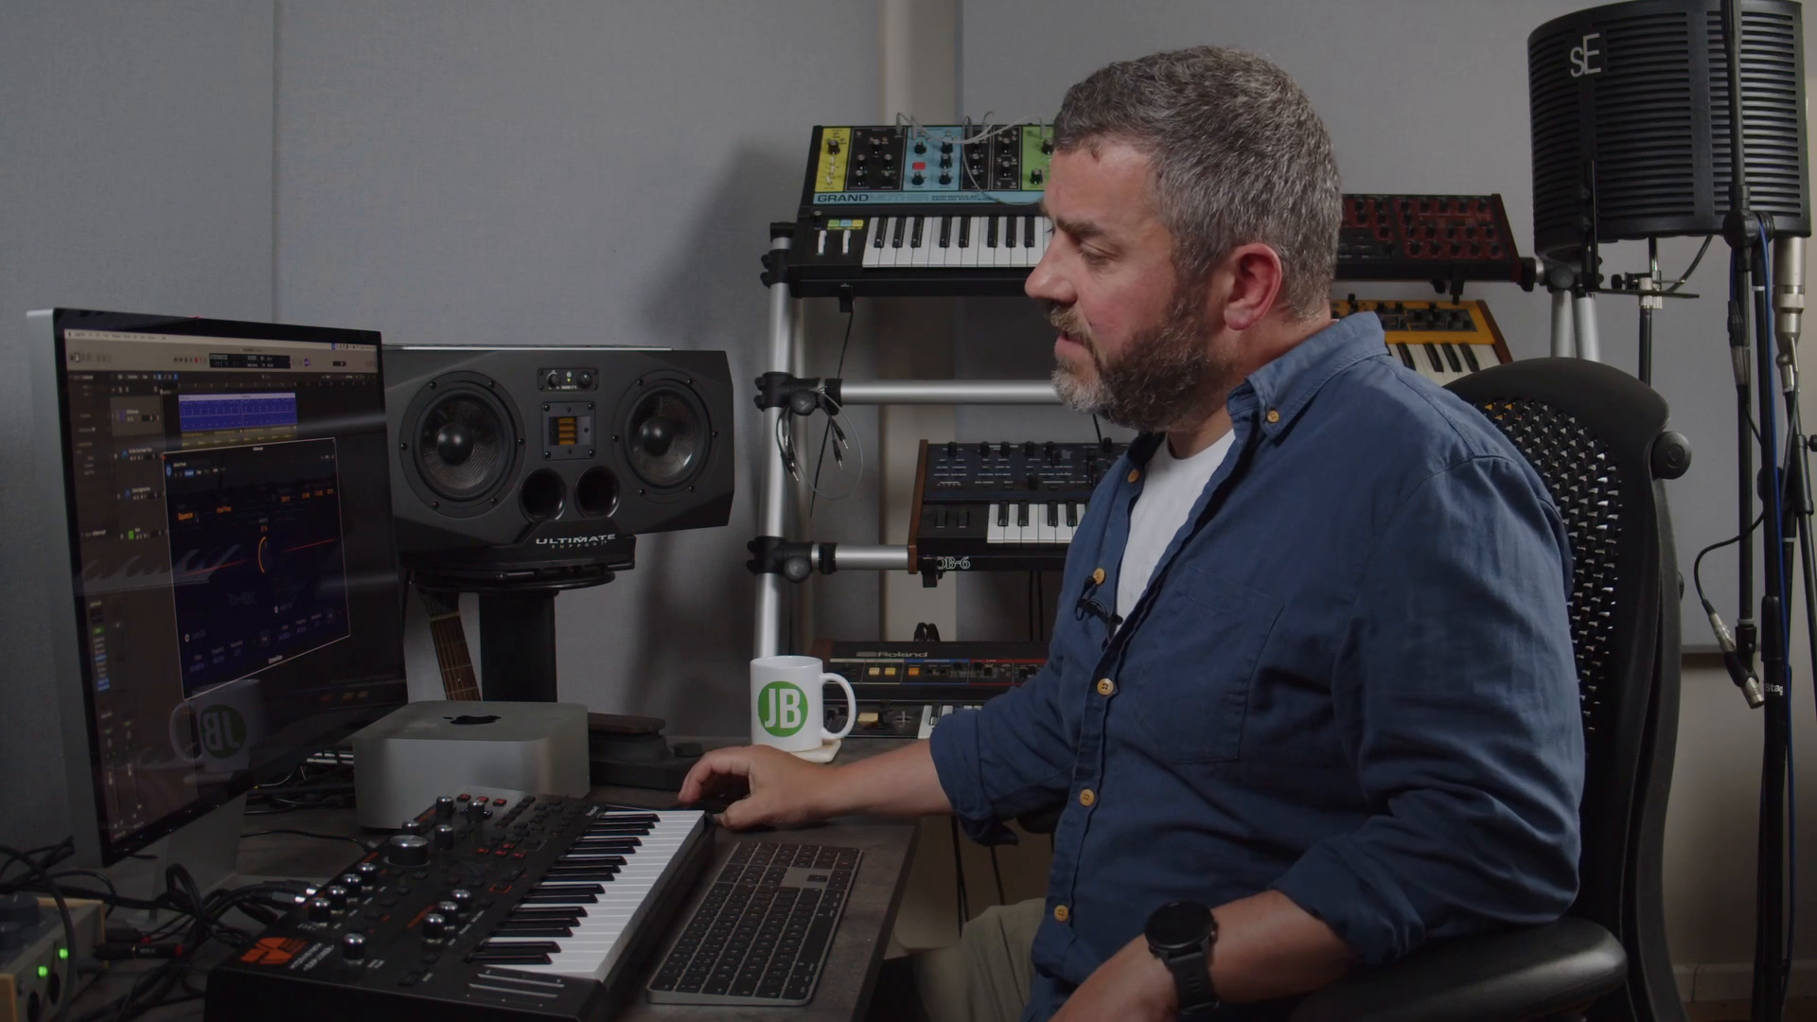
- Switch the model to Magnetic and start playback
left_click(193, 518)
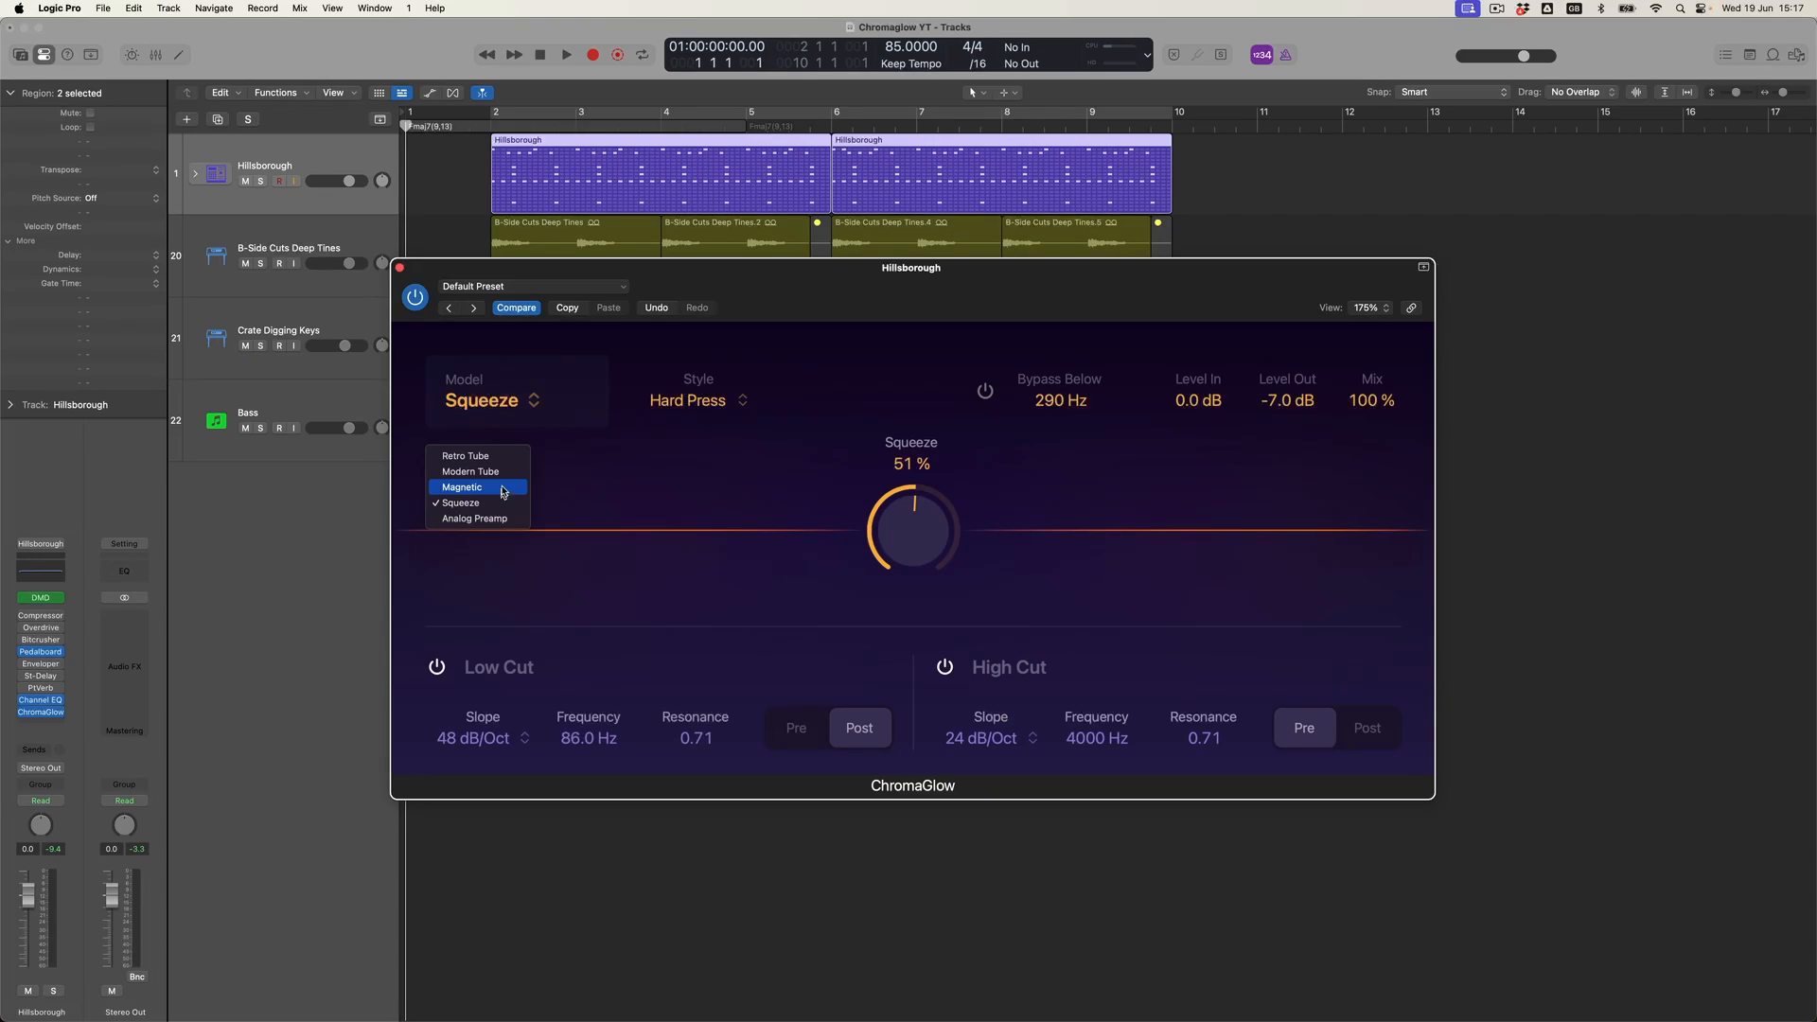
left_click(503, 491)
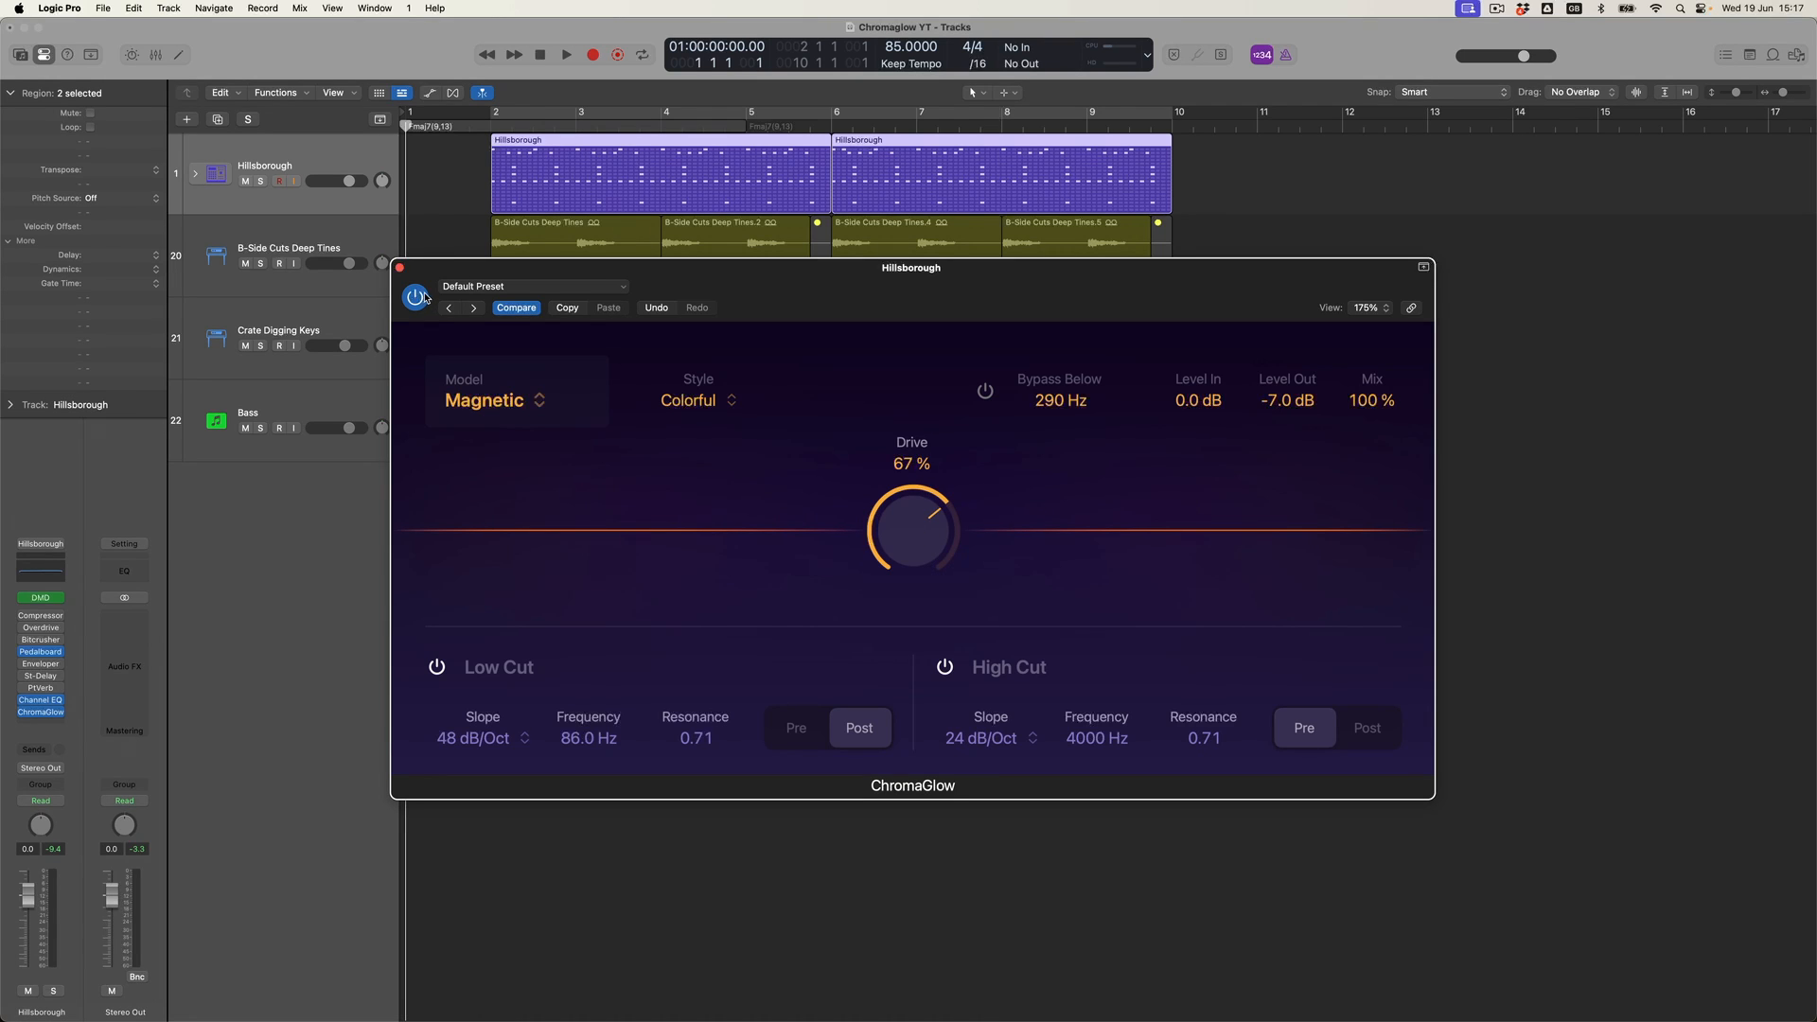
left_click(535, 117)
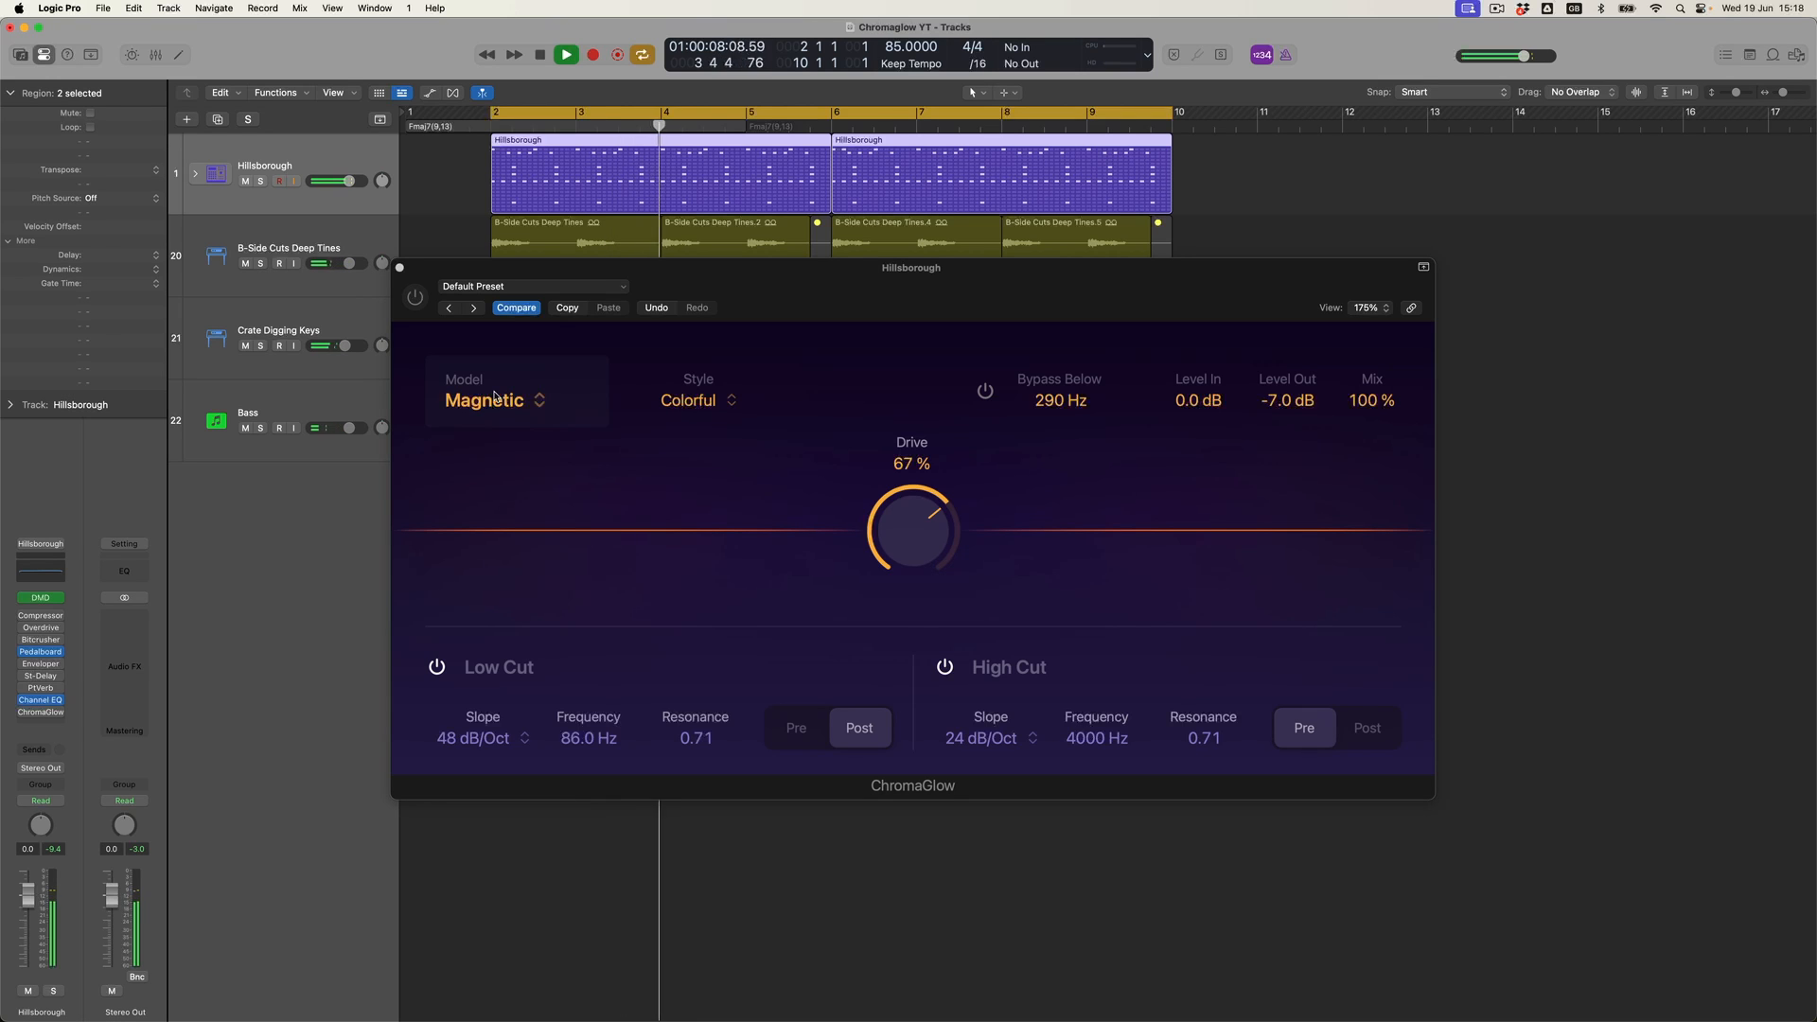
- Toggle the plugin bypass with the Magnetic model and replay from the region start
left_click(422, 301)
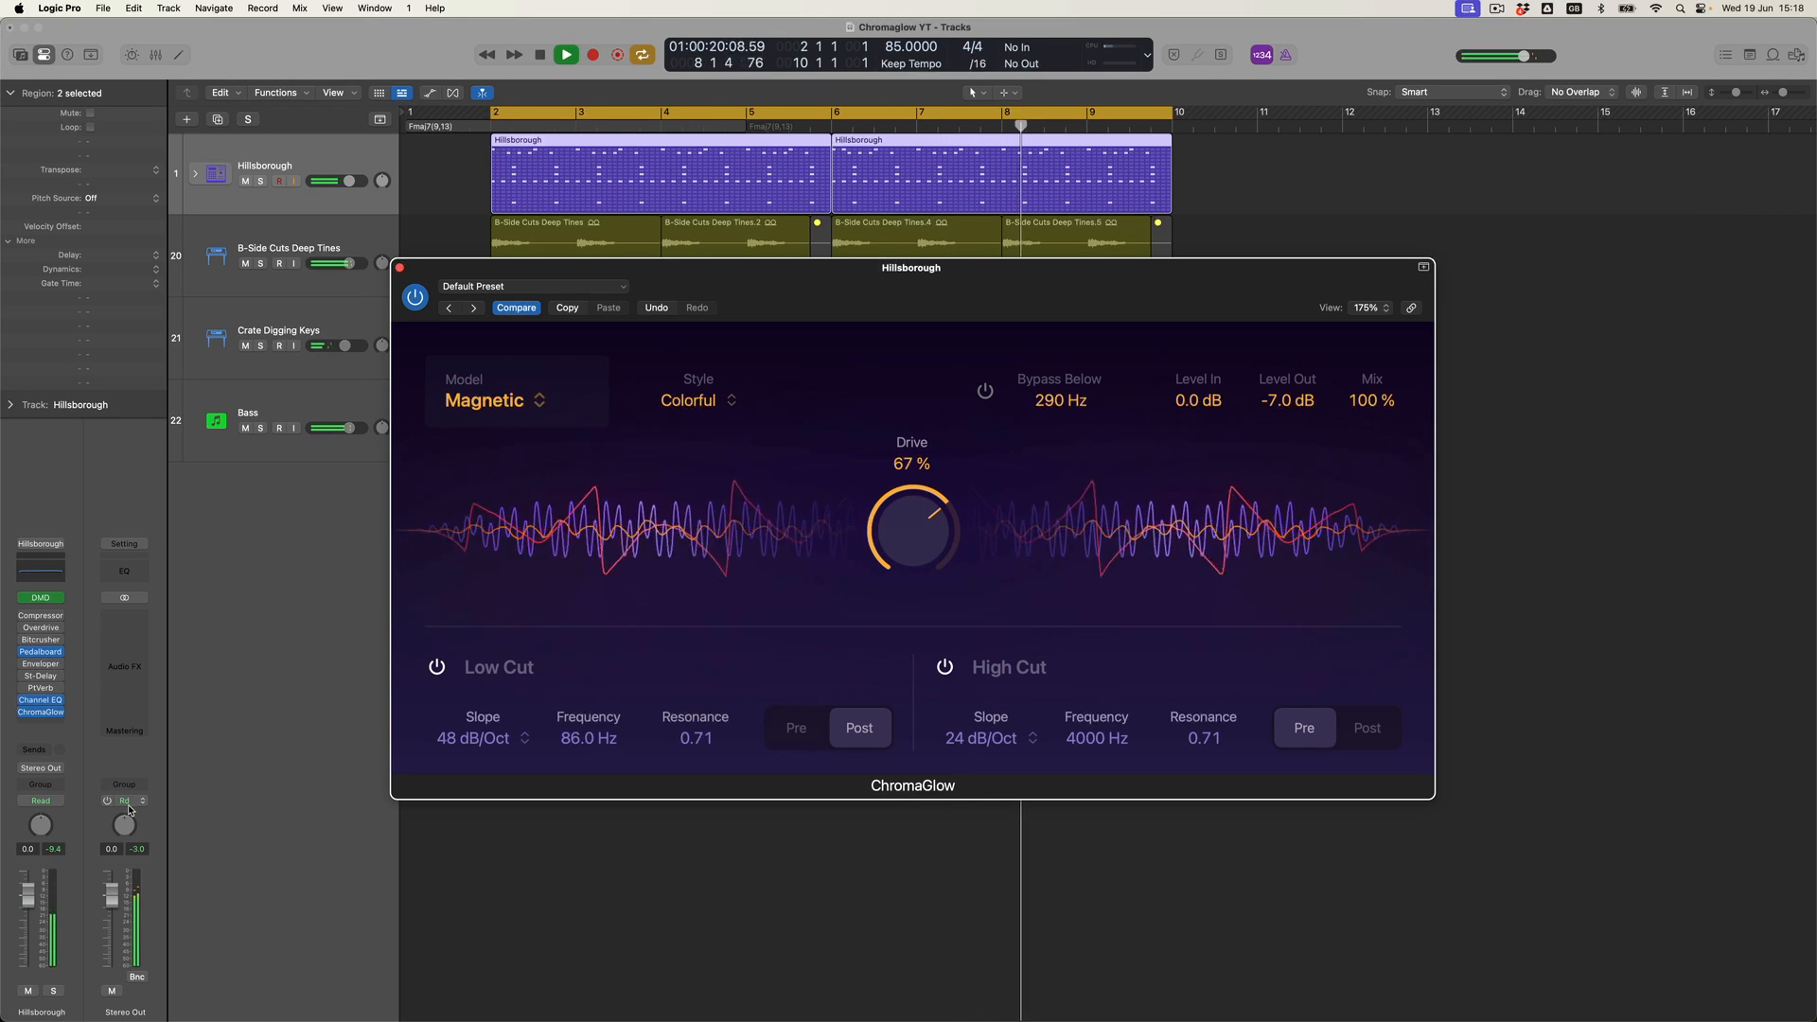
left_click(161, 880)
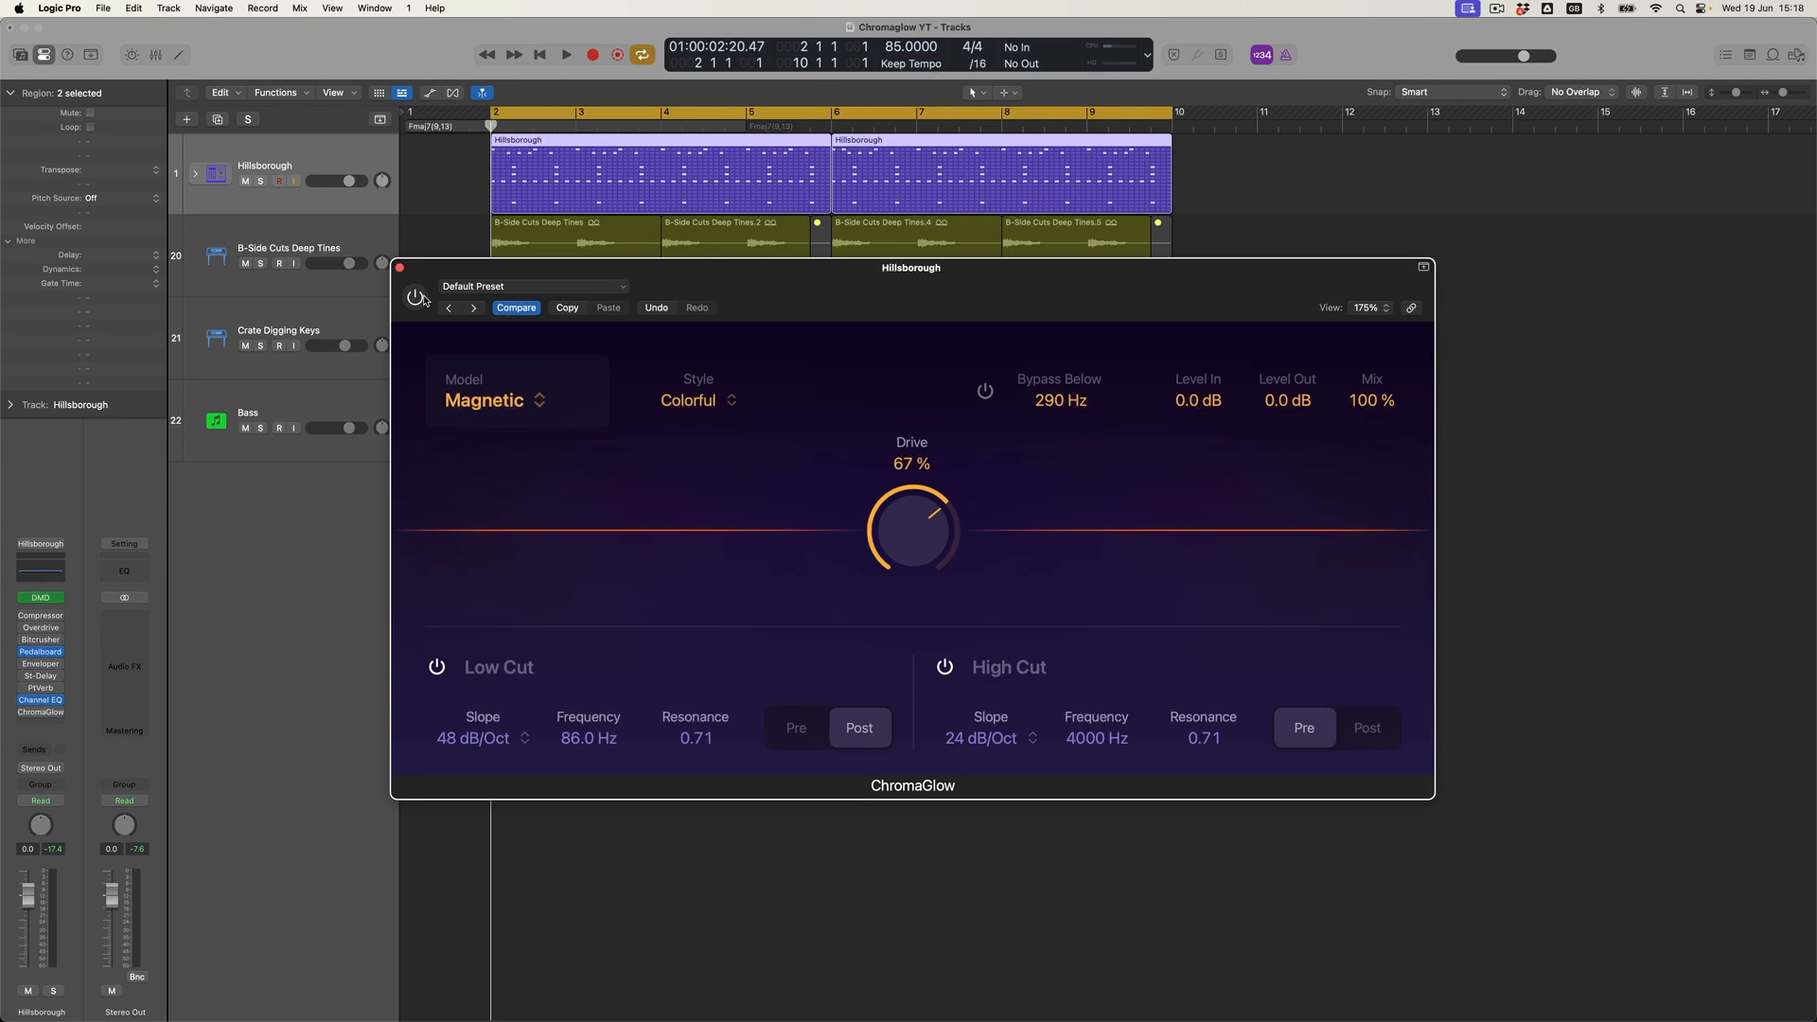
key("space")
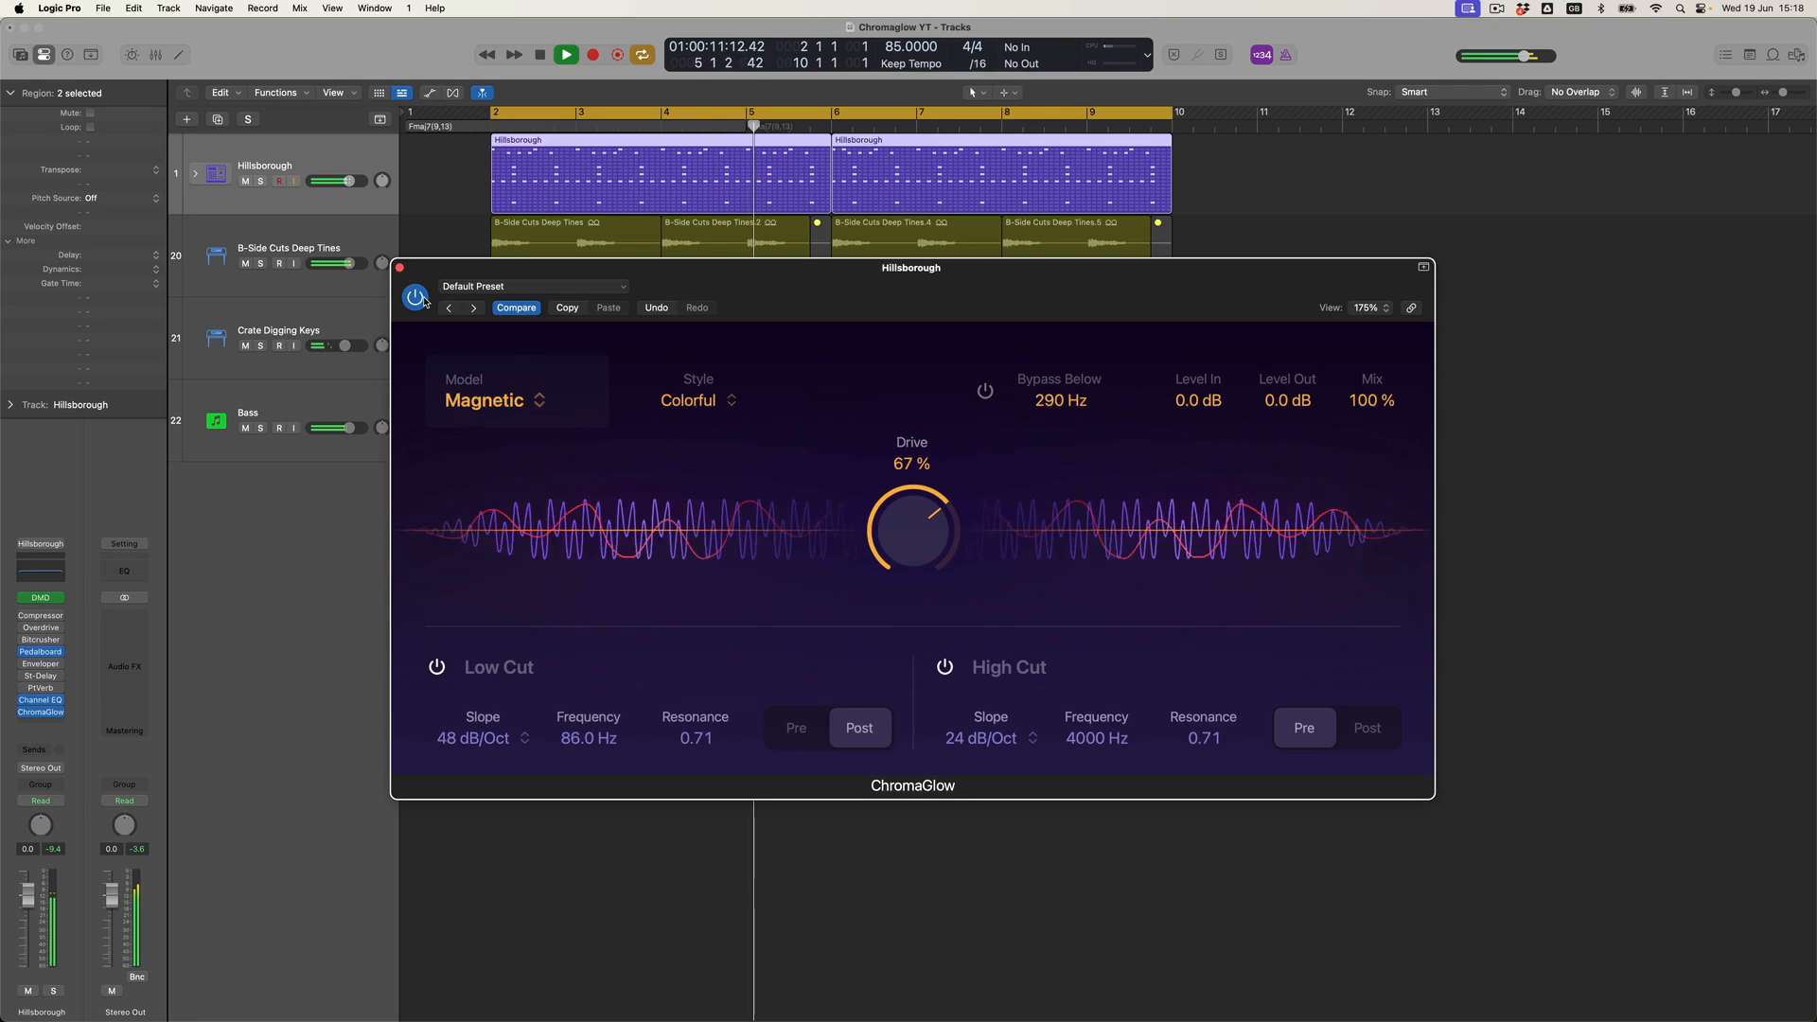
- Raise the Drive to 79 % and bypass the plugin to compare
left_click_drag(898, 515, 898, 471)
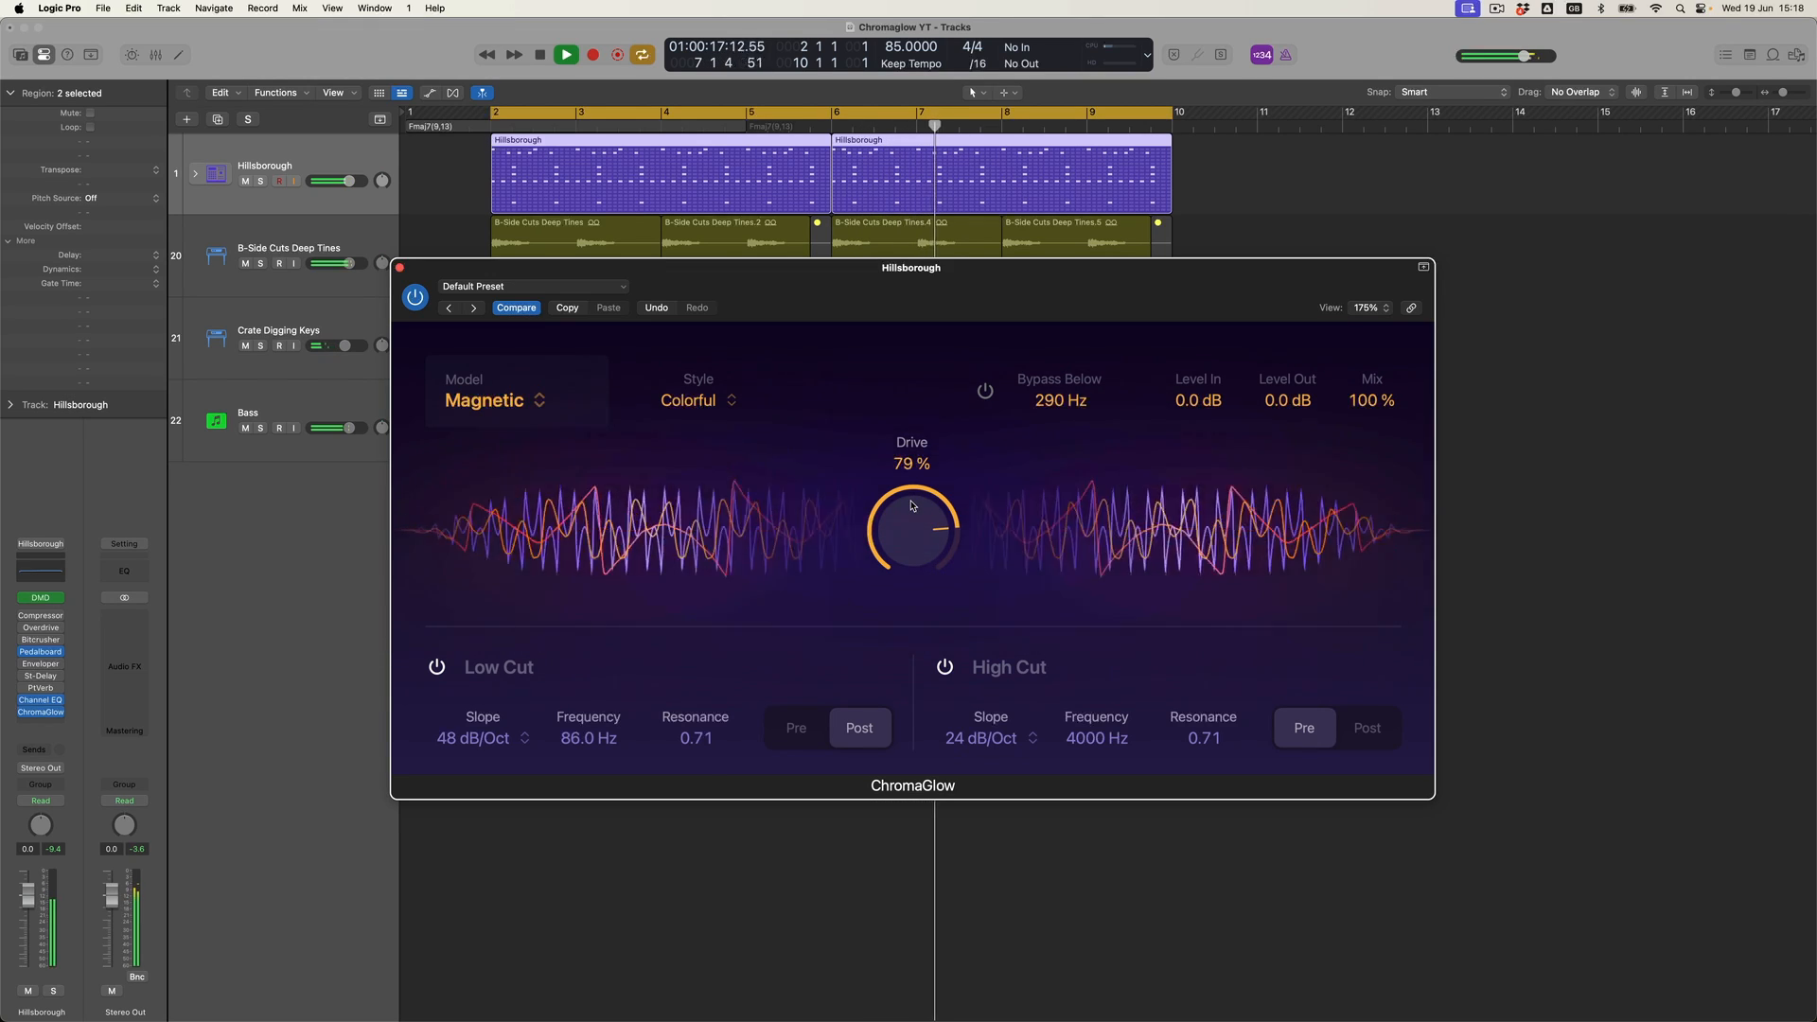
left_click(416, 299)
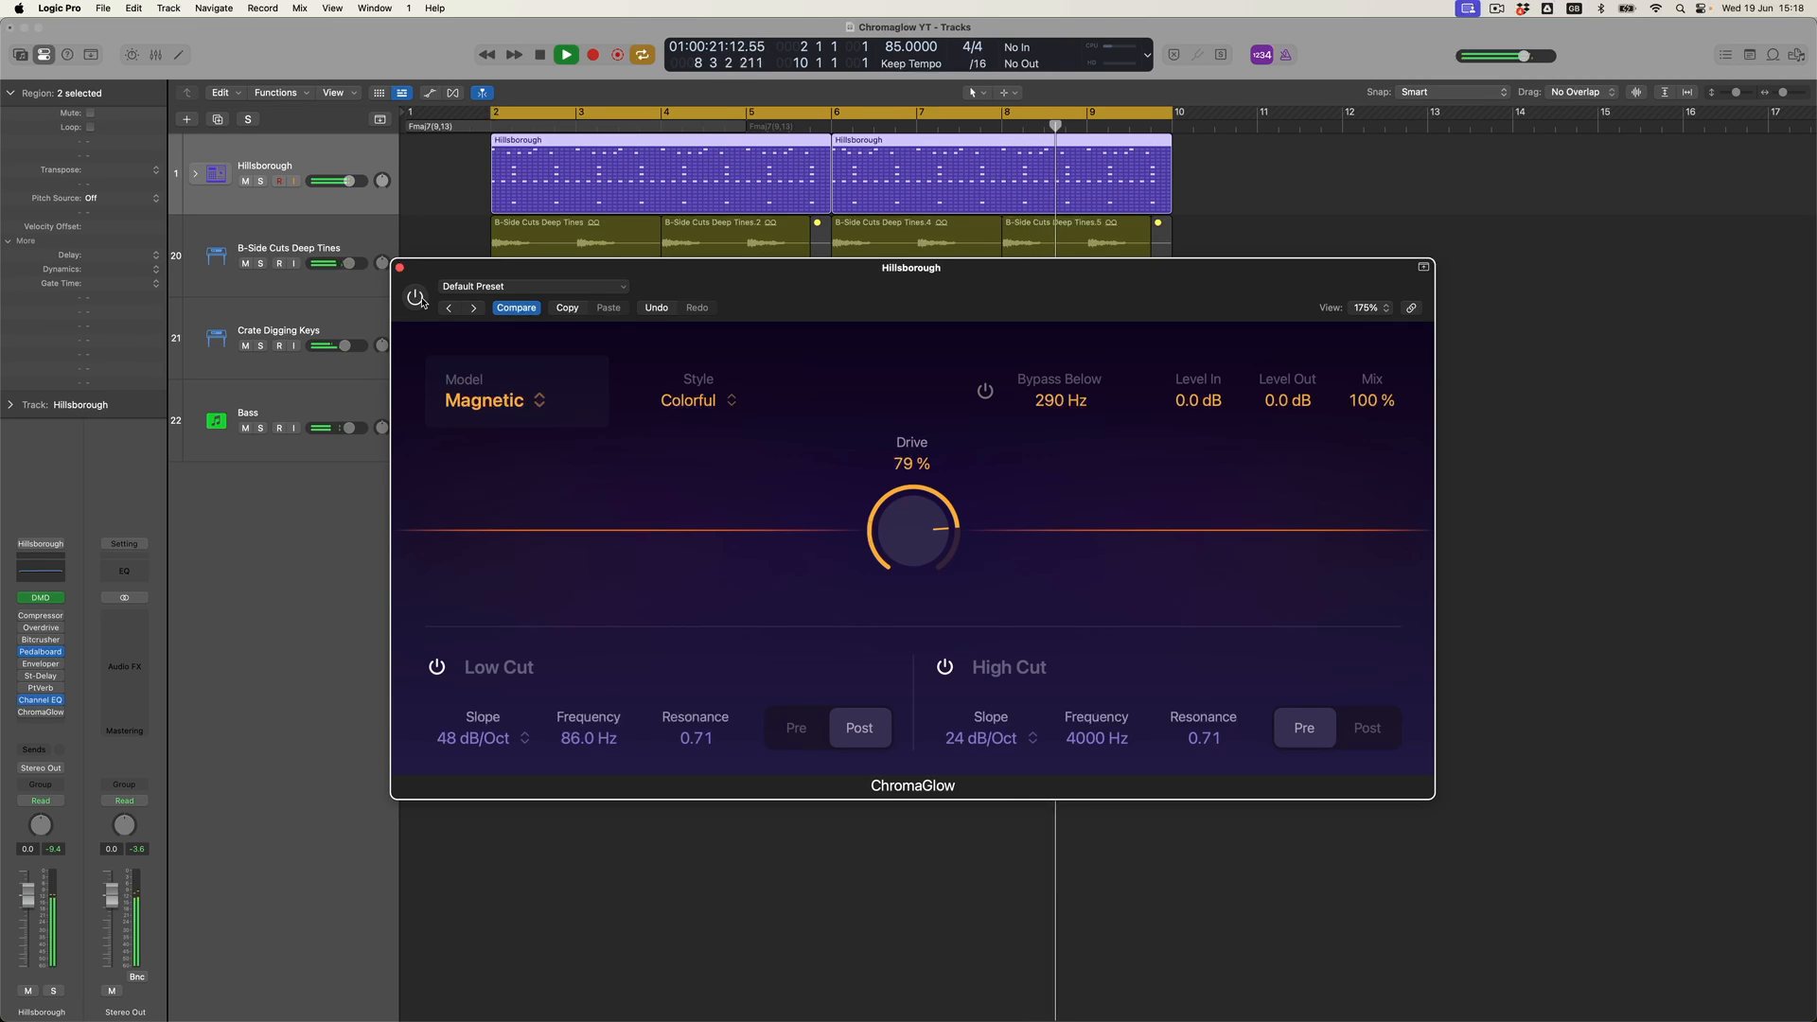